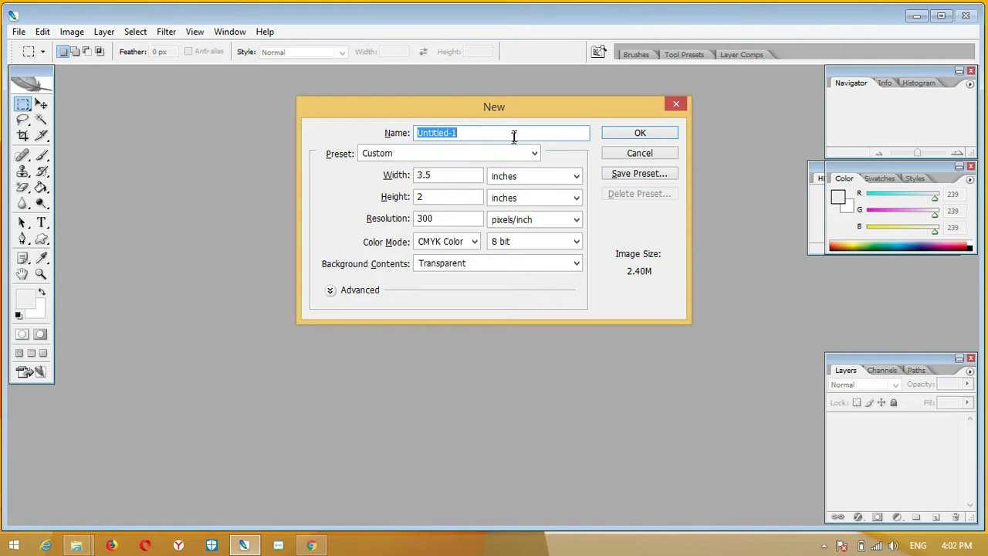
Choose the 8 x 10 preset for the new document and name it Flyer Design.
{"action": "left_click", "coordinate": [516, 154]}
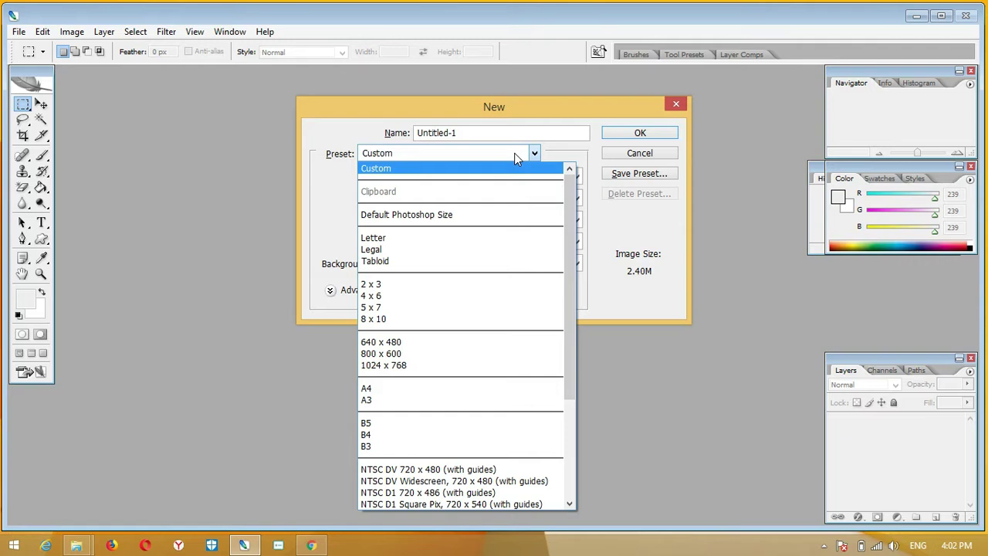
{"action": "left_click", "coordinate": [450, 319]}
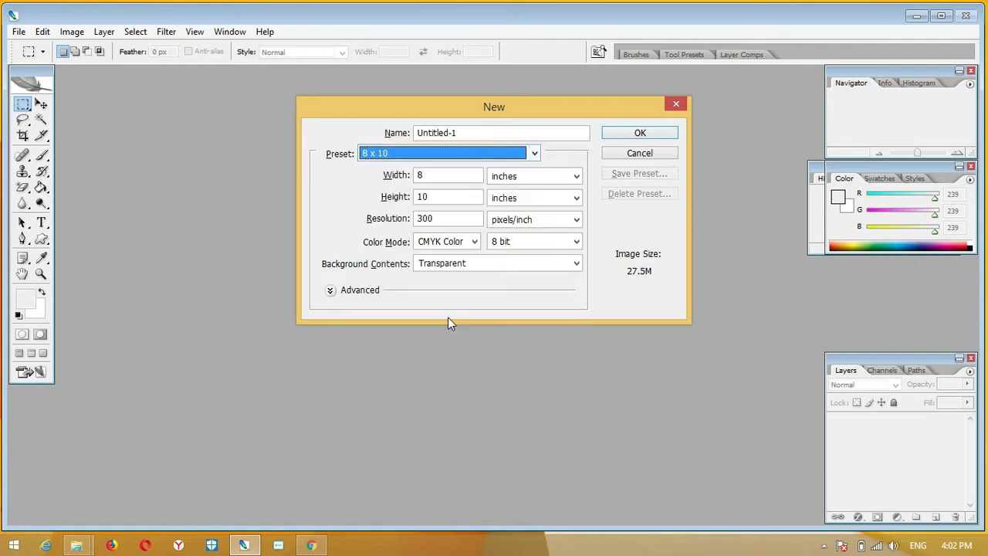
{"action": "left_click", "coordinate": [499, 135]}
{"action": "key", "text": "BackSpace"}
{"action": "key", "text": "BackSpace"}
{"action": "key", "text": "BackSpace"}
{"action": "key", "text": "BackSpace"}
{"action": "key", "text": "BackSpace"}
{"action": "key", "text": "BackSpace"}
{"action": "key", "text": "BackSpace"}
{"action": "key", "text": "BackSpace"}
{"action": "key", "text": "BackSpace"}
{"action": "key", "text": "BackSpace"}
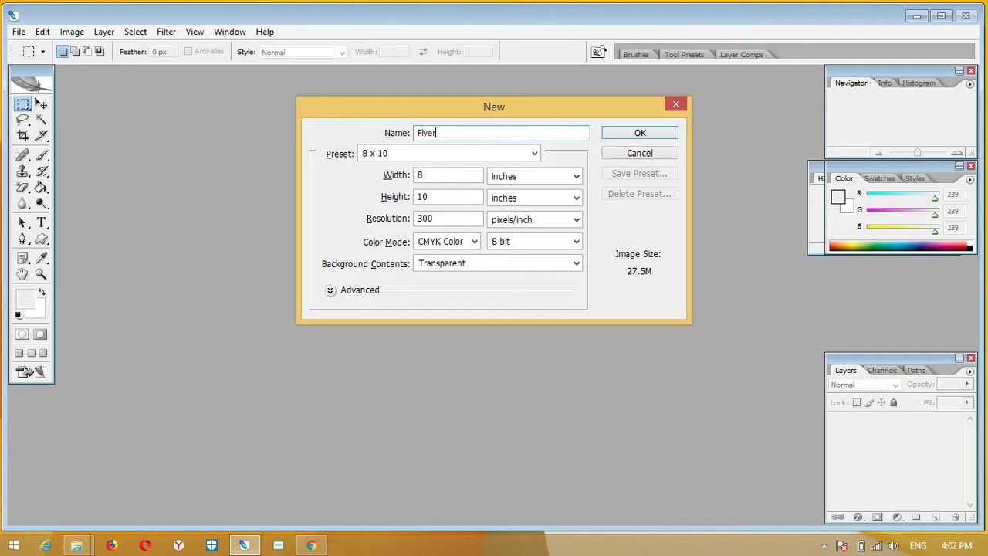
{"action": "type", "text": "Flyer Design"}
Set transparent background contents, create the document and maximize its window.
{"action": "left_click", "coordinate": [473, 264]}
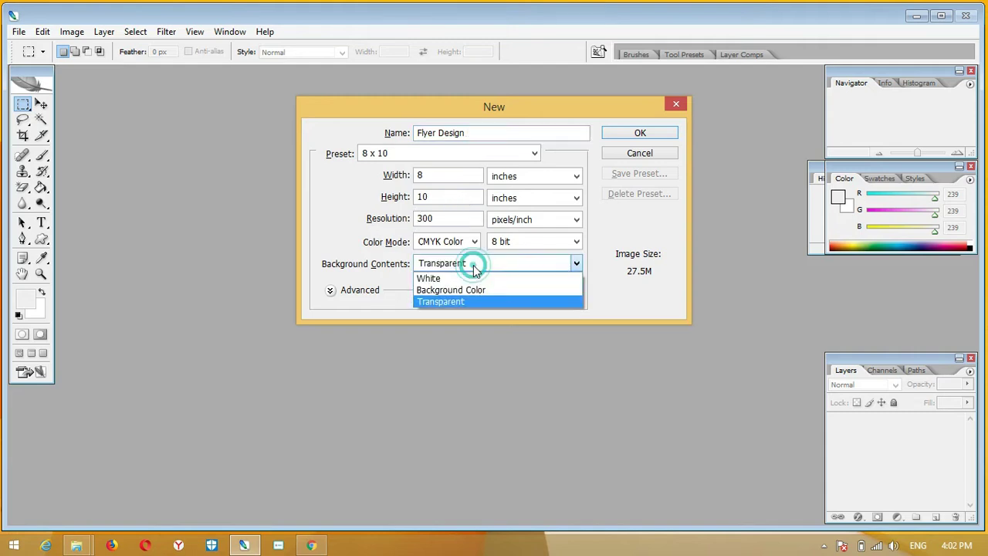
{"action": "left_click", "coordinate": [448, 302]}
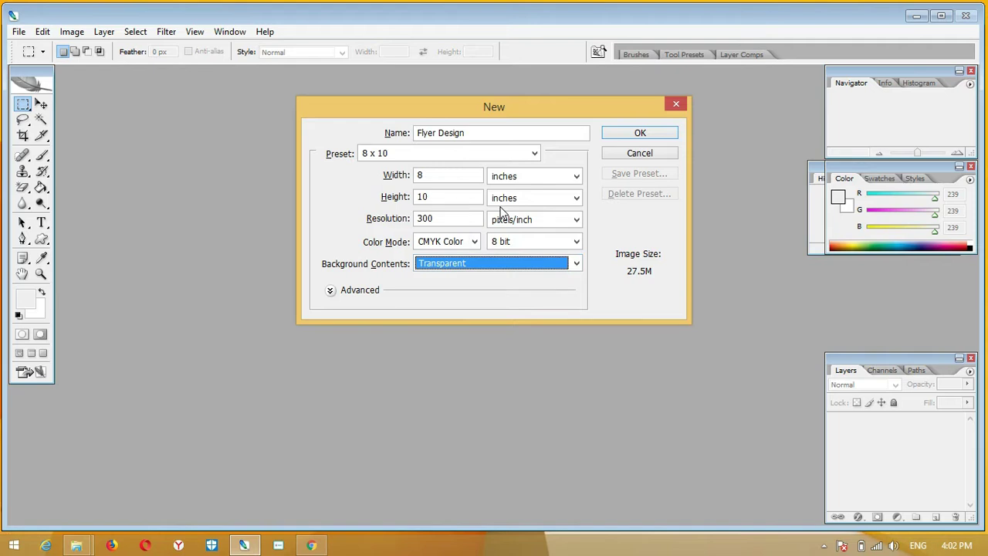
{"action": "key", "text": "Return"}
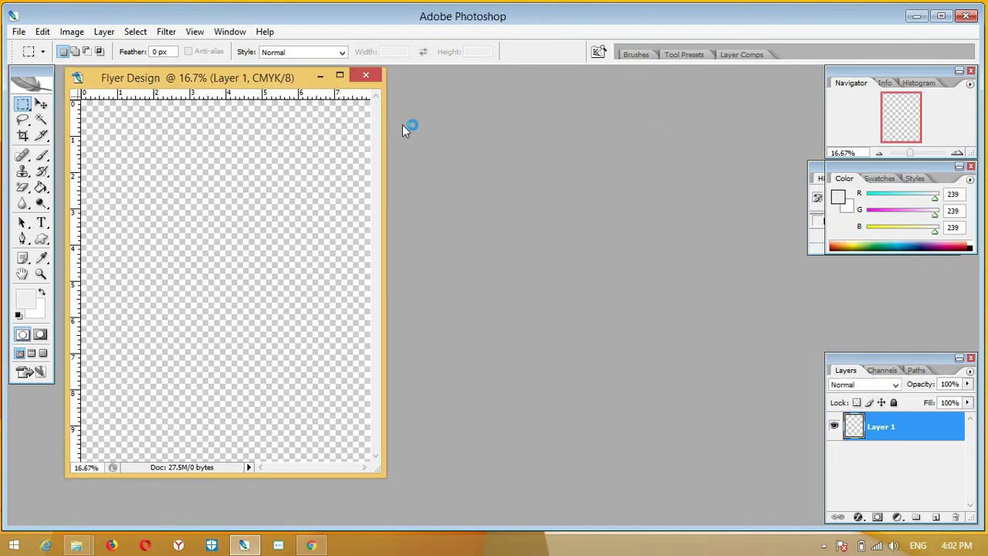
{"action": "left_click", "coordinate": [343, 77]}
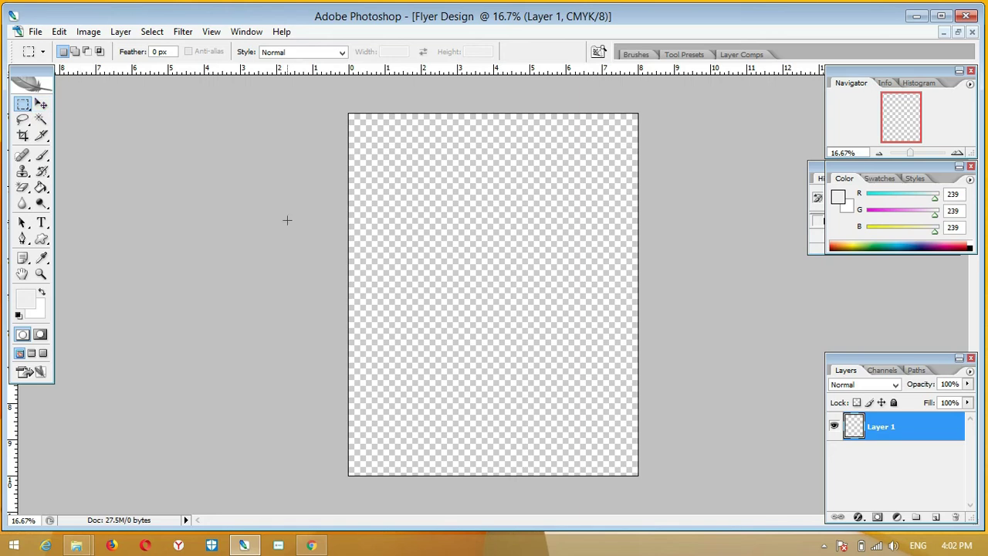
Rename the existing layer to Bg and add a new layer named Next Top above it.
{"action": "double_click", "coordinate": [884, 427]}
{"action": "type", "text": "Bg"}
{"action": "key", "text": "Return"}
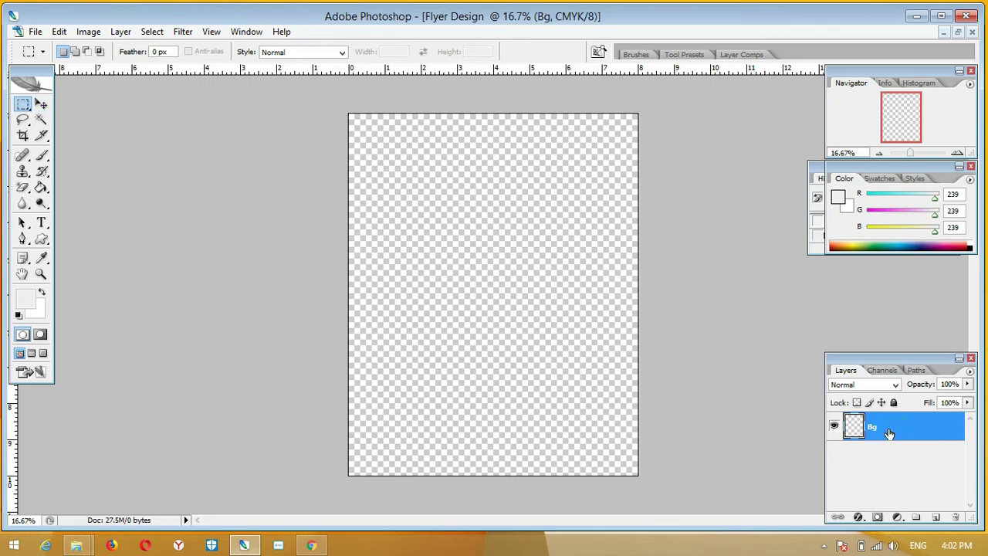
{"action": "key", "text": "ctrl+shift+n"}
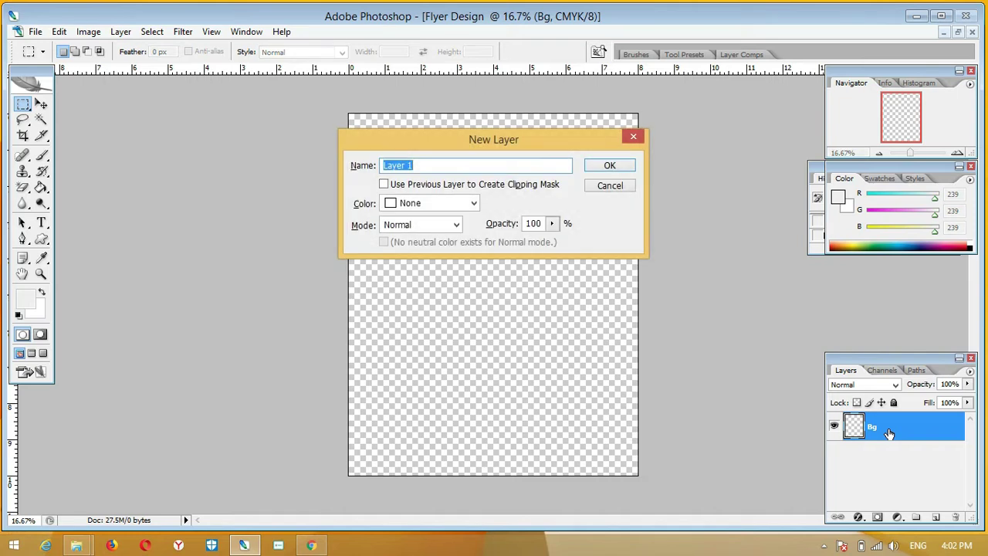
{"action": "type", "text": "Next Top"}
{"action": "key", "text": "Return"}
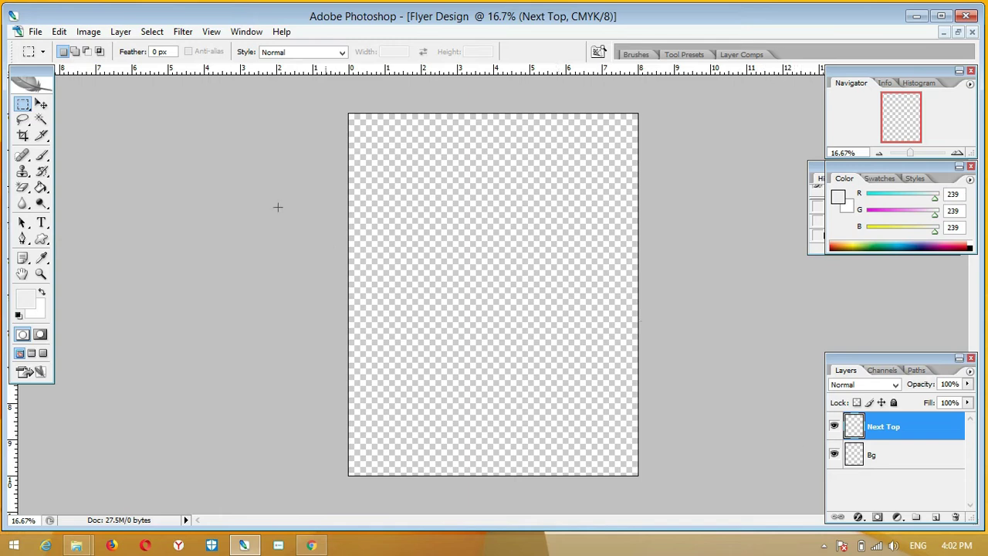
Draw a light grey square about 6.6 inches wide from the canvas's upper-left corner on the Next Top layer.
{"action": "left_click", "coordinate": [41, 240]}
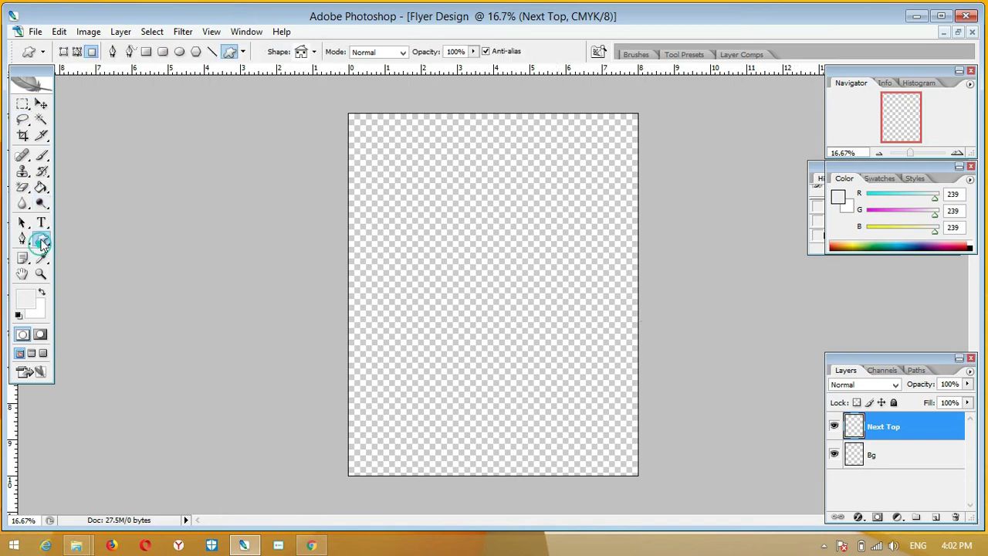
{"action": "left_click", "coordinate": [146, 51]}
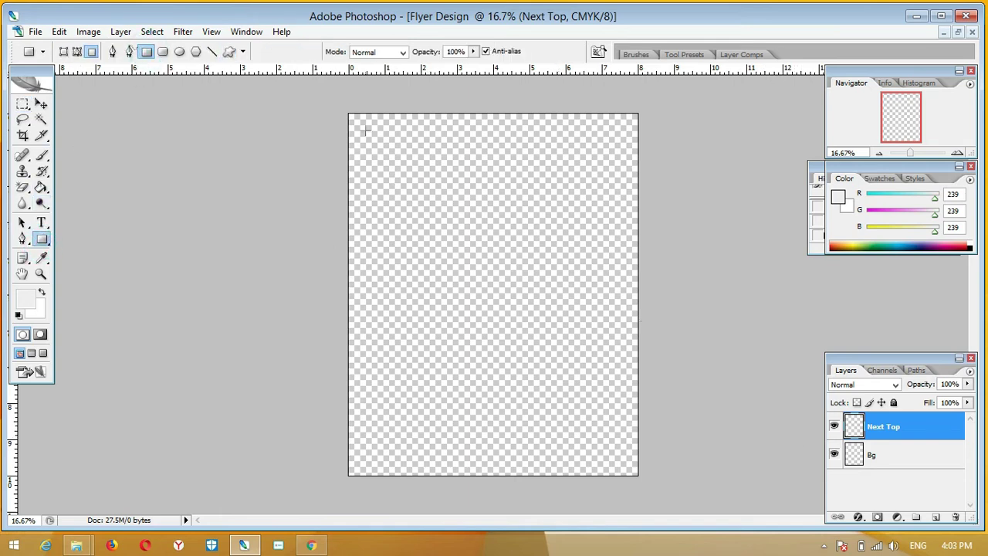
{"action": "left_click_drag", "start_coordinate": [348, 114], "coordinate": [588, 353]}
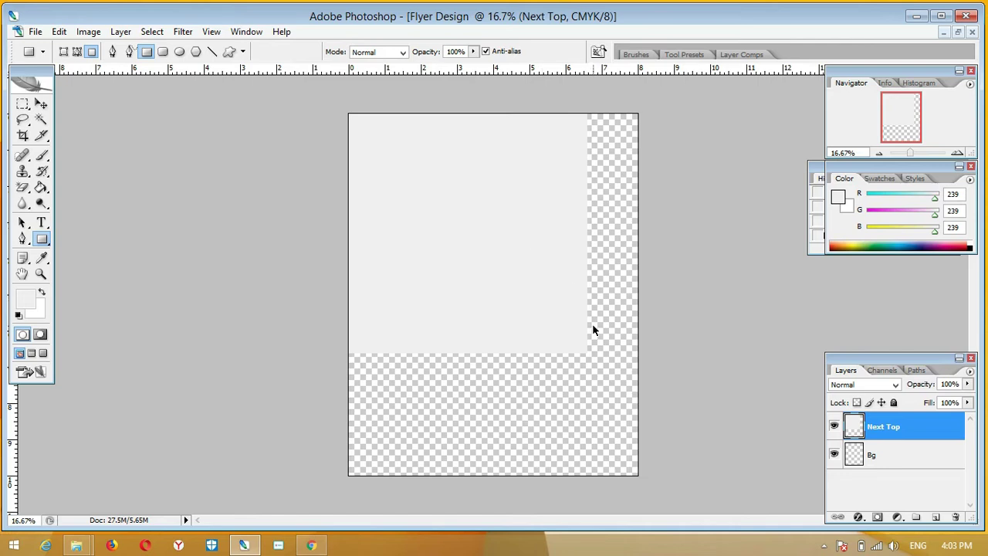
{"action": "key", "text": "ctrl+t"}
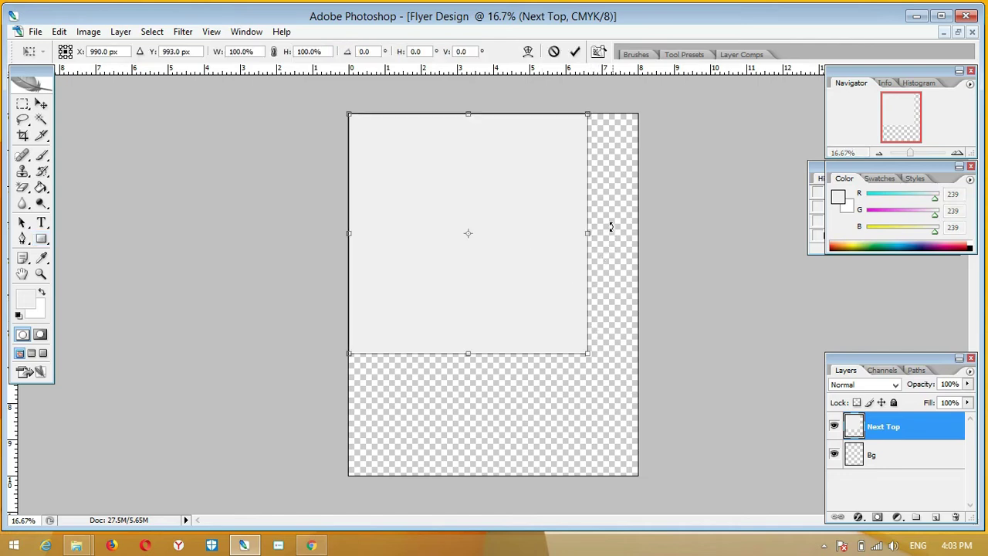
{"action": "left_click_drag", "start_coordinate": [622, 118], "coordinate": [492, 94]}
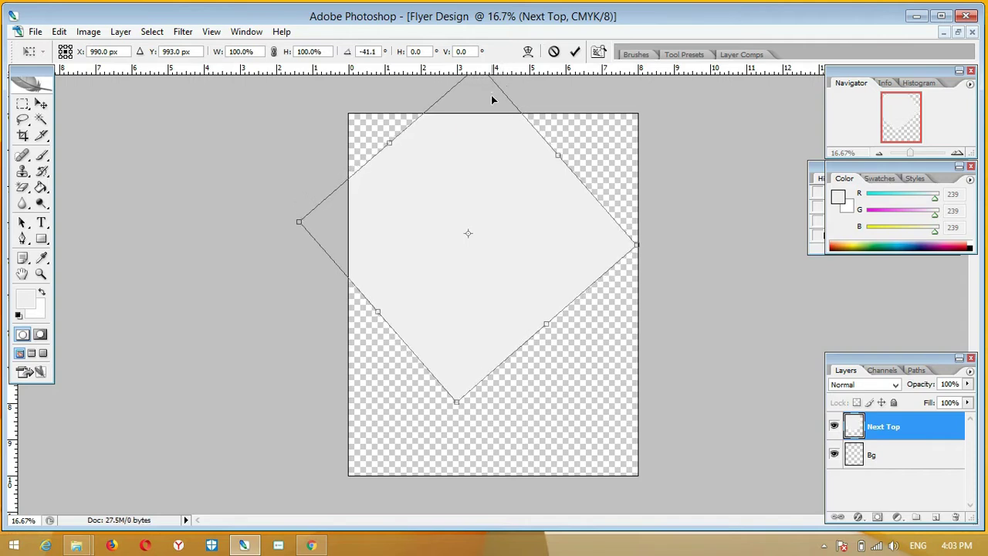
{"action": "key", "text": "u"}
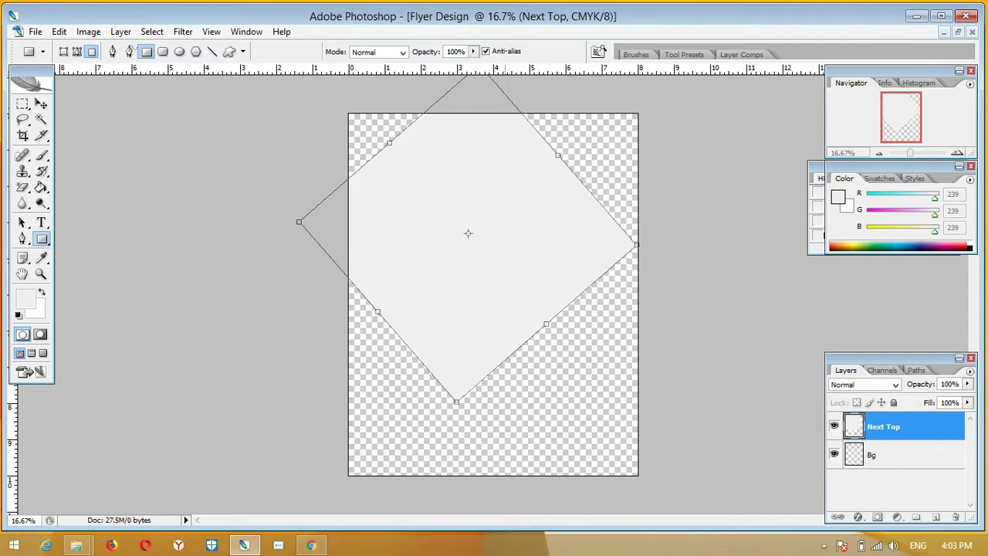
{"action": "key", "text": "ctrl+z"}
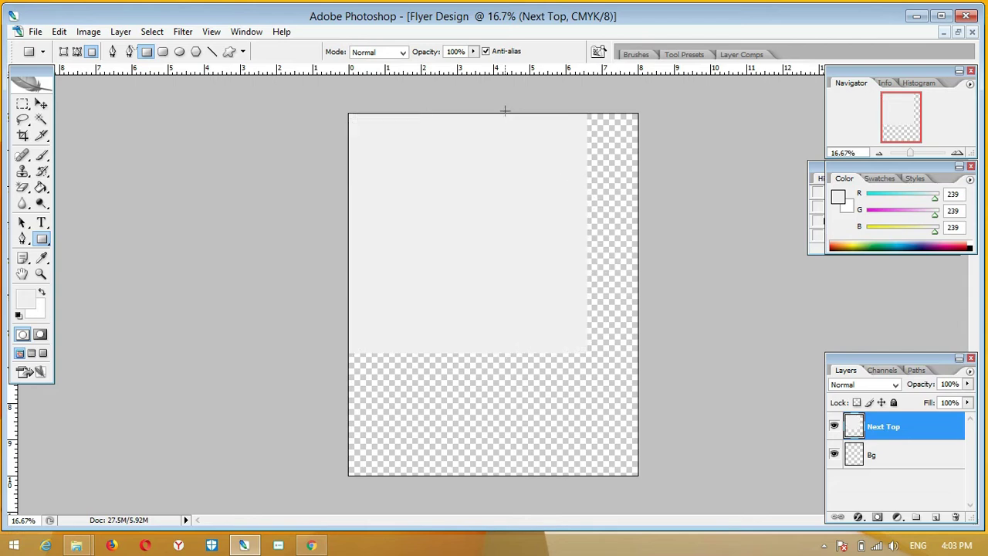
Start a free transform of the Next Top square, rotating it 90° clockwise and by a further 180°.
{"action": "key", "text": "v"}
{"action": "right_click", "coordinate": [487, 180]}
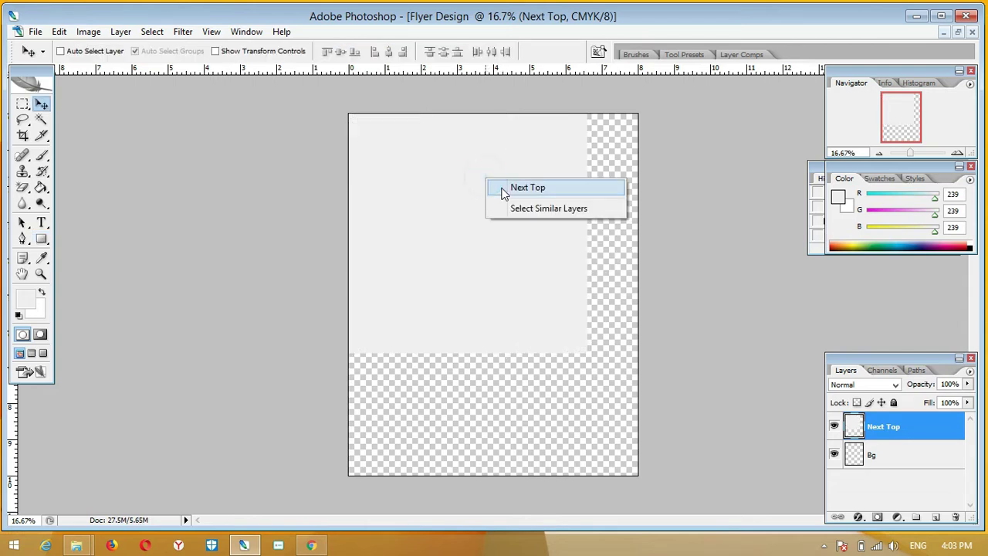
{"action": "left_click", "coordinate": [504, 190]}
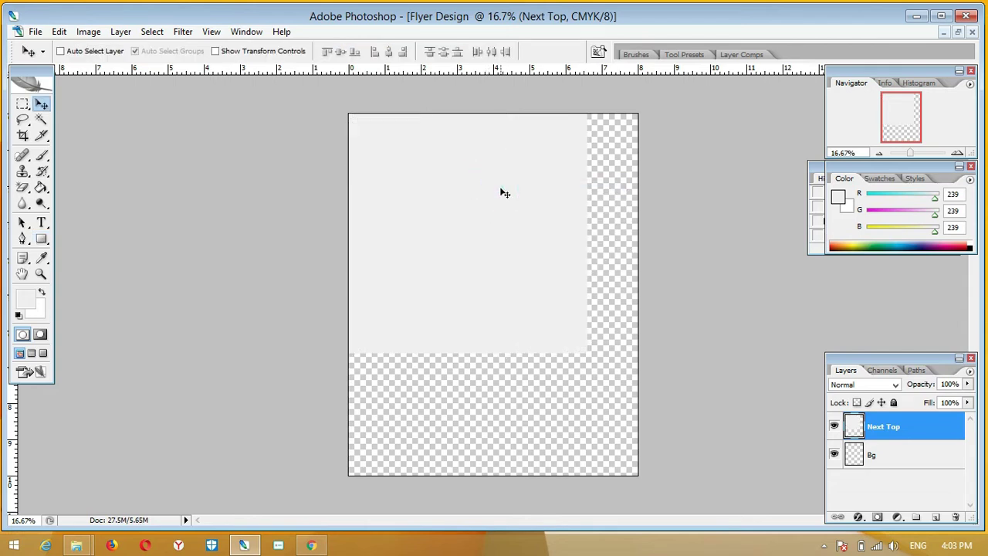
{"action": "key", "text": "ctrl+t"}
{"action": "right_click", "coordinate": [500, 191]}
{"action": "left_click", "coordinate": [560, 336]}
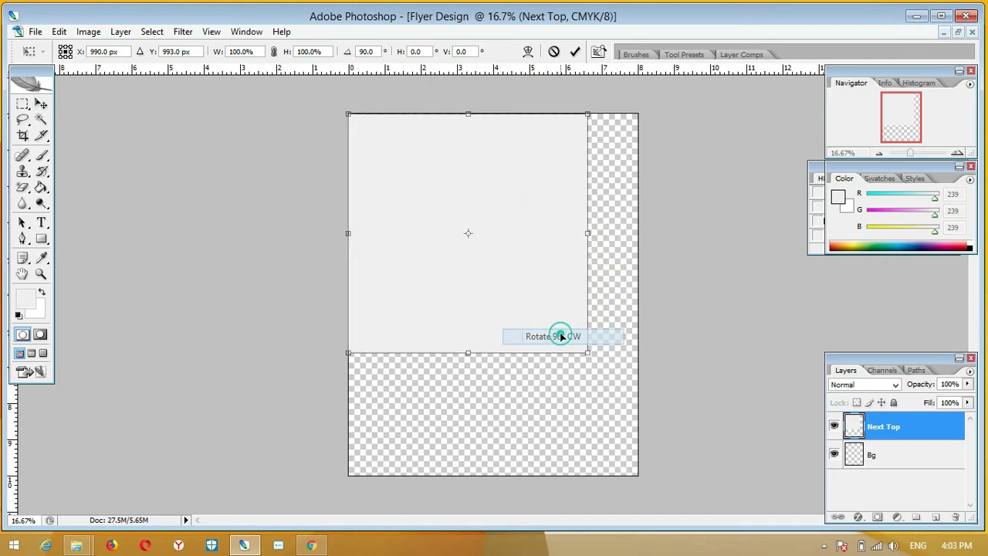
{"action": "right_click", "coordinate": [551, 240]}
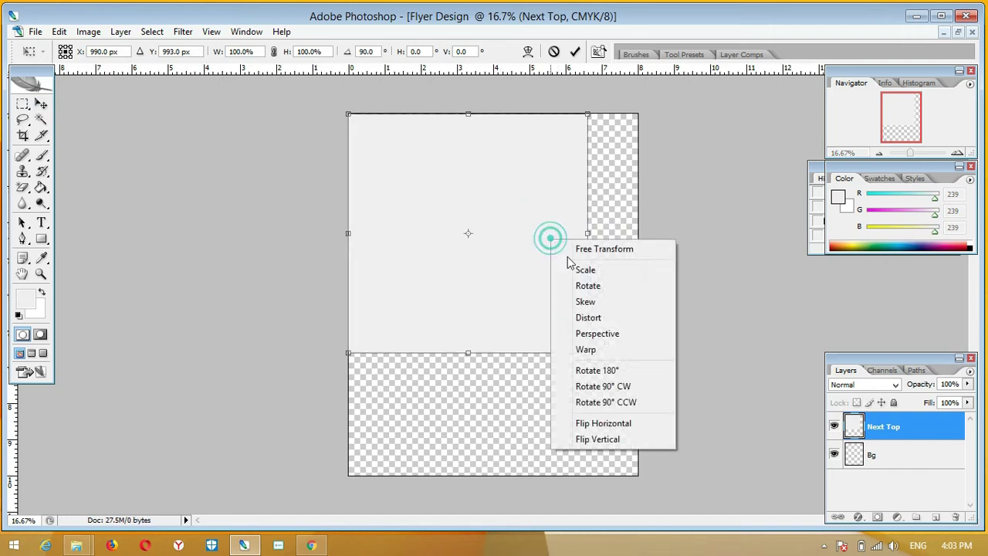
{"action": "left_click", "coordinate": [604, 376]}
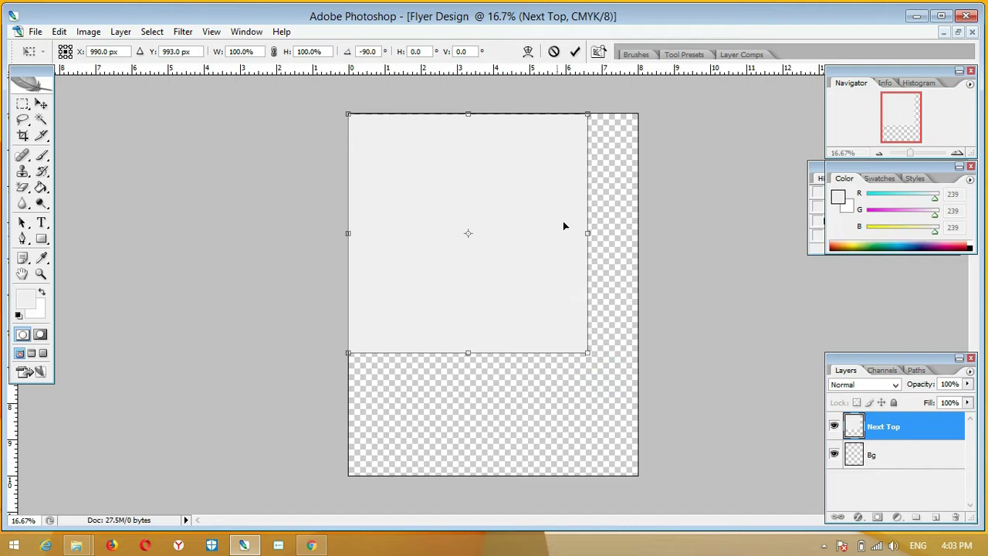
Tilt the square to about -120°, shift it toward the canvas's left edge and scale it proportionally to about 133%.
{"action": "left_click_drag", "start_coordinate": [605, 101], "coordinate": [515, 159]}
{"action": "left_click_drag", "start_coordinate": [463, 139], "coordinate": [458, 185]}
{"action": "key", "text": "alt+shift"}
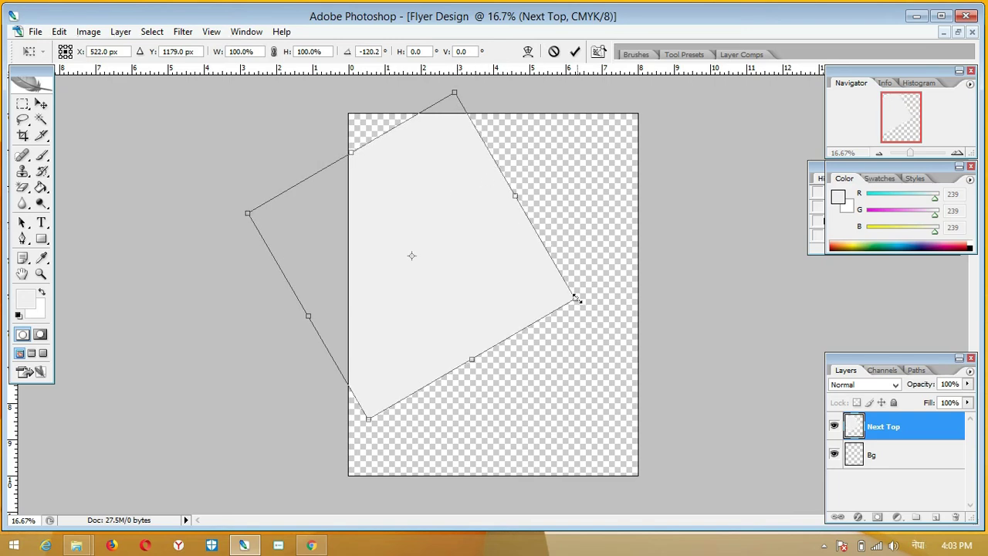
{"action": "left_click_drag", "start_coordinate": [575, 297], "coordinate": [630, 311]}
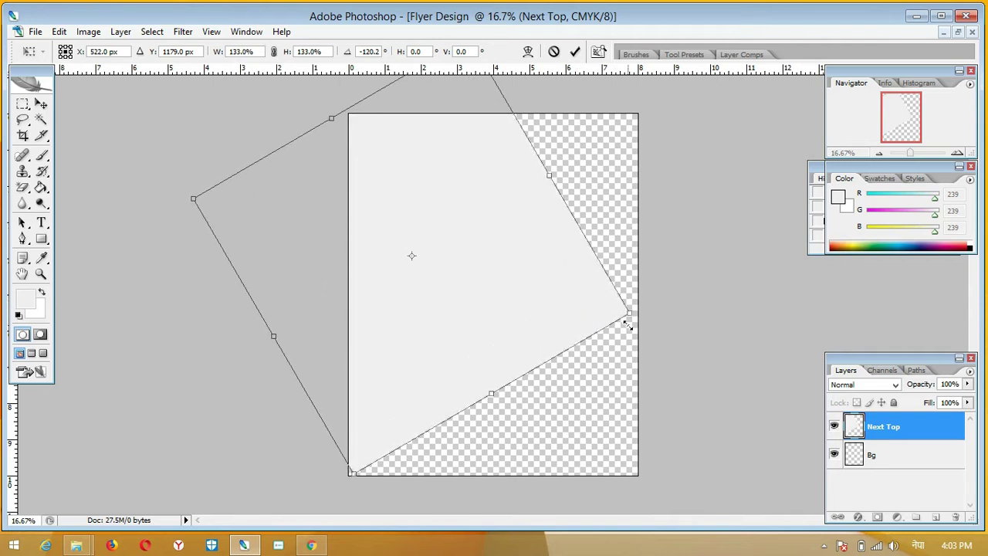
Rotate the square to about -140° and position it partly off the canvas's left edge, with one corner pointing right.
{"action": "left_click_drag", "start_coordinate": [589, 278], "coordinate": [567, 195]}
{"action": "left_click_drag", "start_coordinate": [623, 232], "coordinate": [600, 155]}
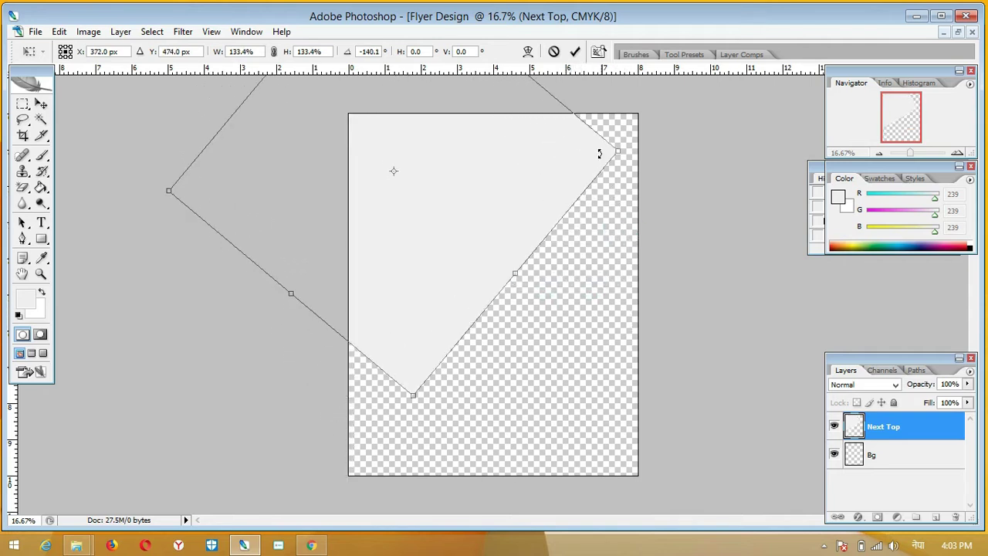
{"action": "left_click_drag", "start_coordinate": [564, 188], "coordinate": [496, 244]}
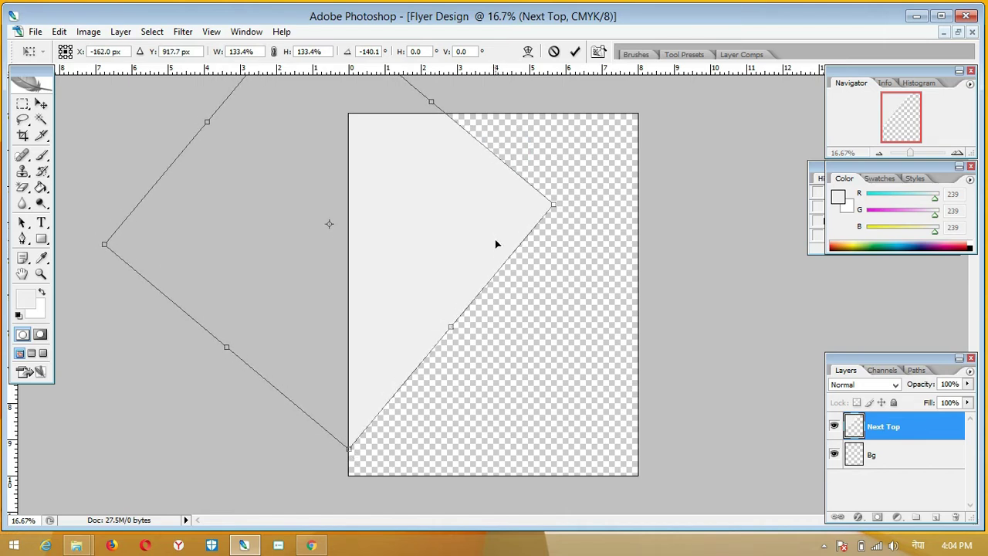
{"action": "key", "text": "Return"}
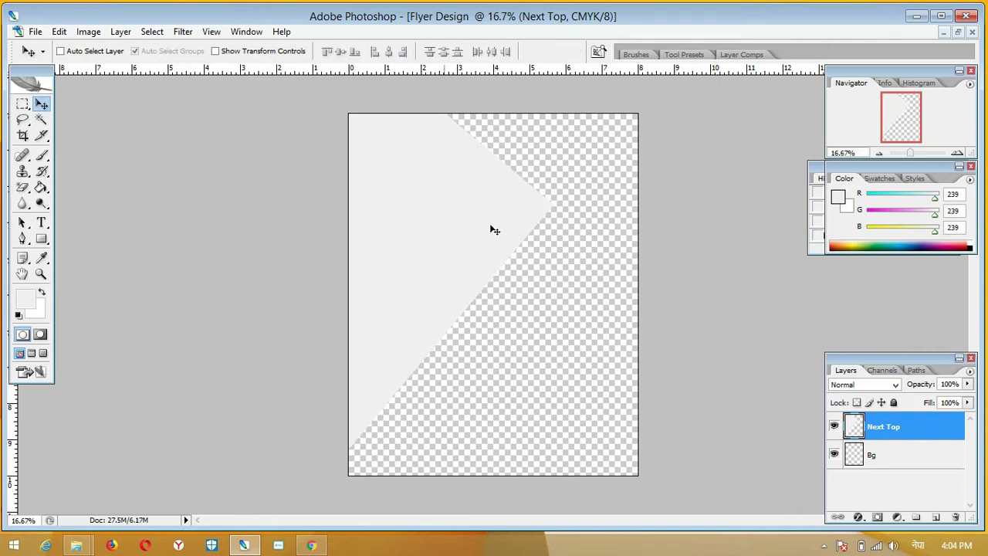
{"action": "left_click_drag", "start_coordinate": [513, 206], "coordinate": [494, 226]}
{"action": "left_click", "coordinate": [554, 288]}
Fill the Bg layer with dark navy blue, RGB 6, 0, 86.
{"action": "left_click", "coordinate": [904, 453]}
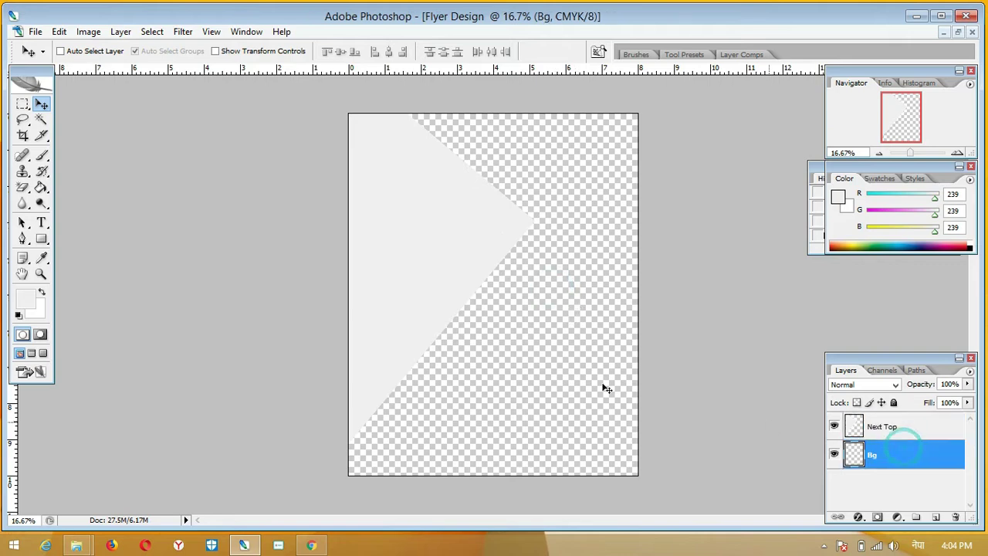
{"action": "left_click", "coordinate": [24, 297]}
{"action": "left_click_drag", "start_coordinate": [585, 171], "coordinate": [657, 222]}
{"action": "left_click", "coordinate": [798, 92]}
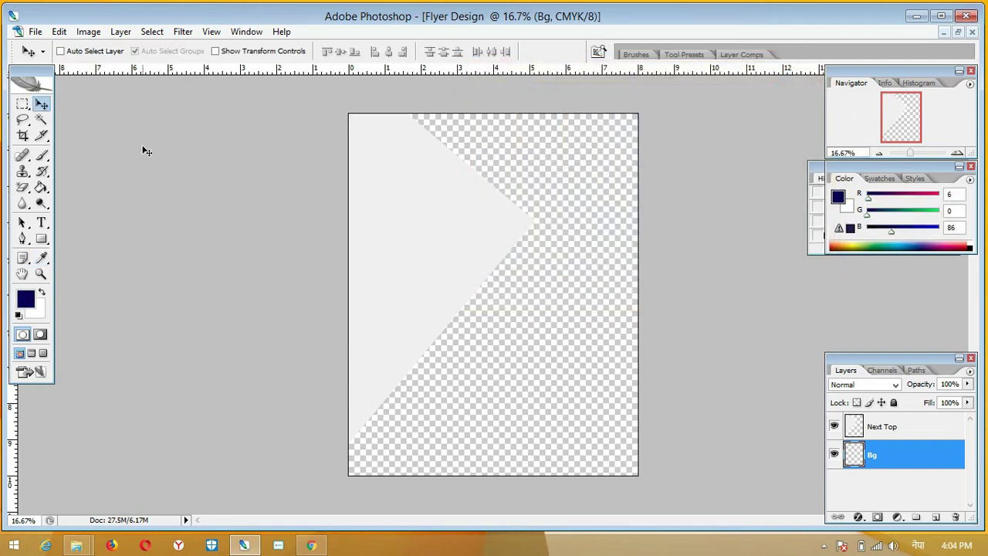
{"action": "left_click", "coordinate": [41, 186]}
{"action": "left_click", "coordinate": [558, 324]}
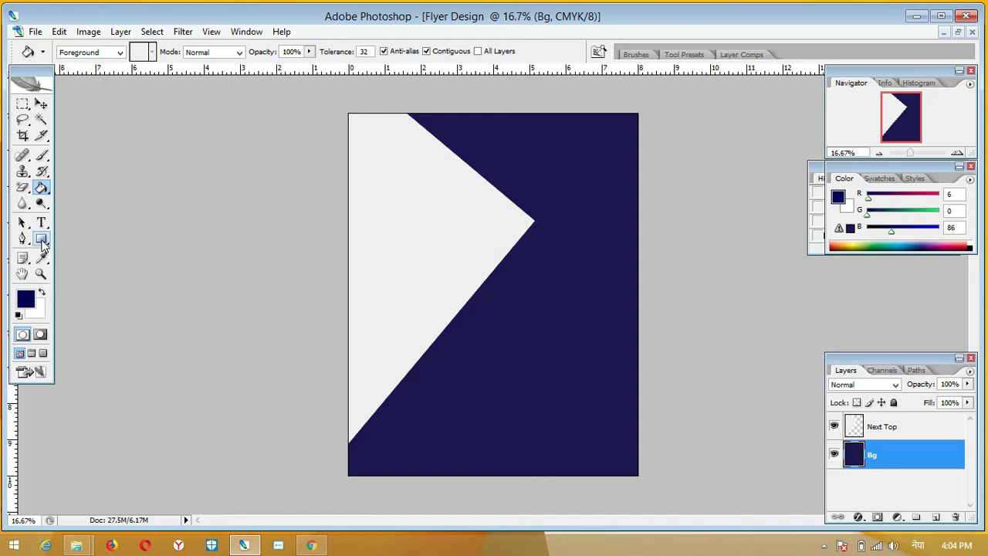
Make a rectangular marquee selection about 1.8 by 4.6 inches over the light shape's right-hand tip.
{"action": "left_click", "coordinate": [24, 107]}
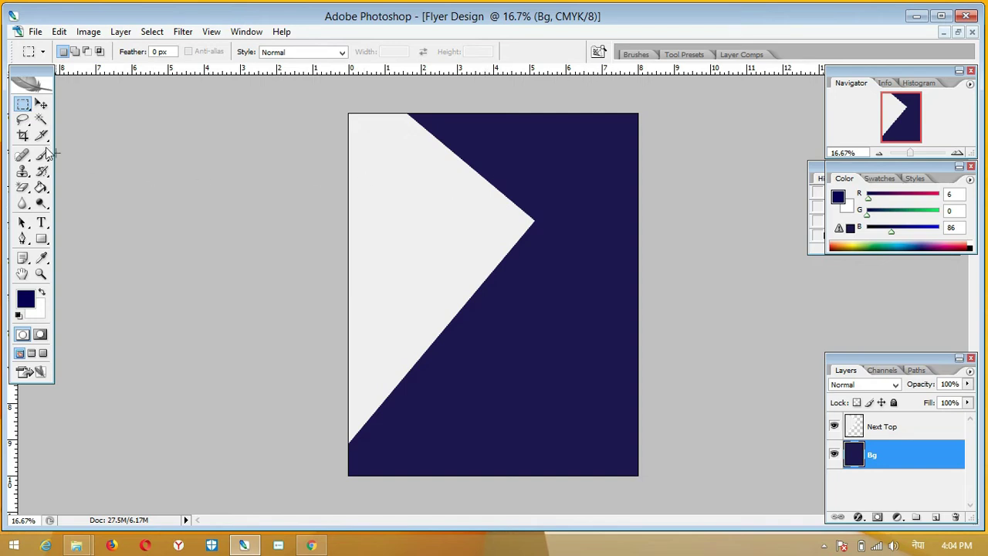
{"action": "right_click", "coordinate": [22, 105]}
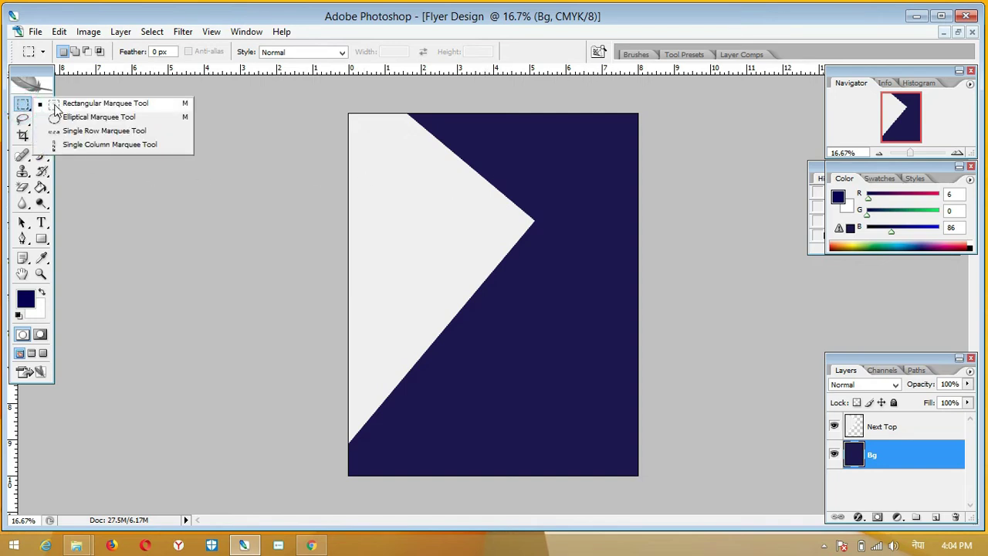
{"action": "left_click", "coordinate": [53, 104]}
{"action": "left_click_drag", "start_coordinate": [472, 143], "coordinate": [538, 311]}
{"action": "left_click_drag", "start_coordinate": [525, 261], "coordinate": [572, 269]}
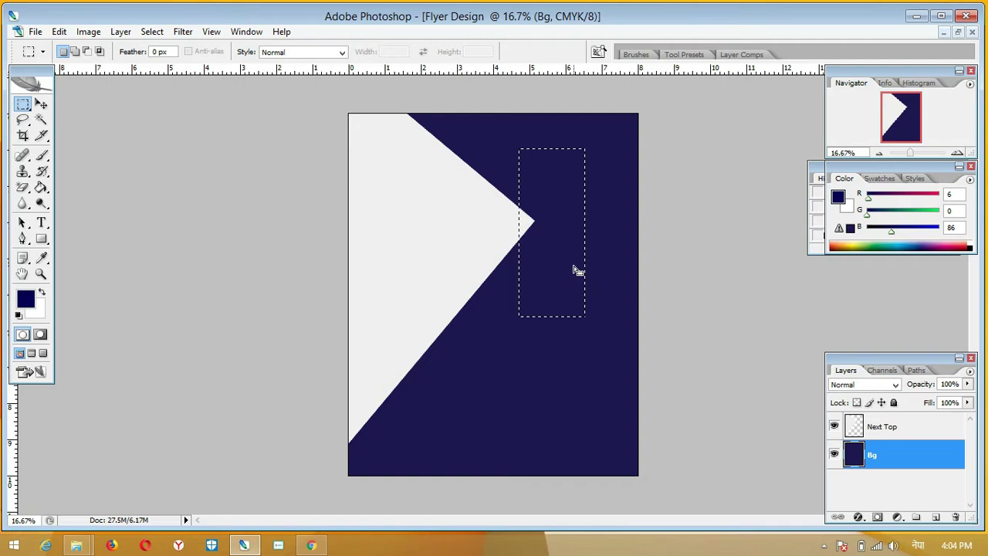
Cut the selected area out of the Bg layer and undo the cut.
{"action": "key", "text": "ctrl+x"}
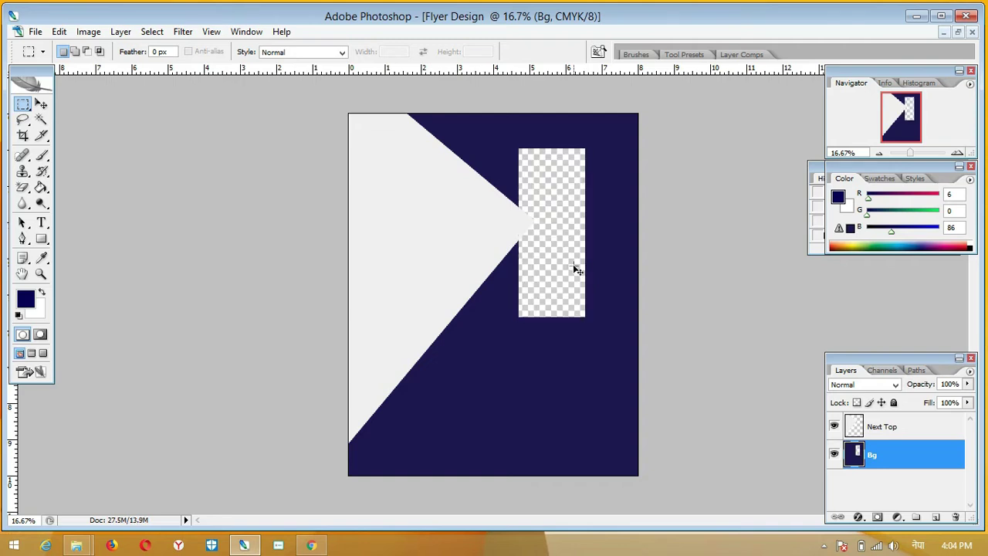
{"action": "key", "text": "ctrl+z"}
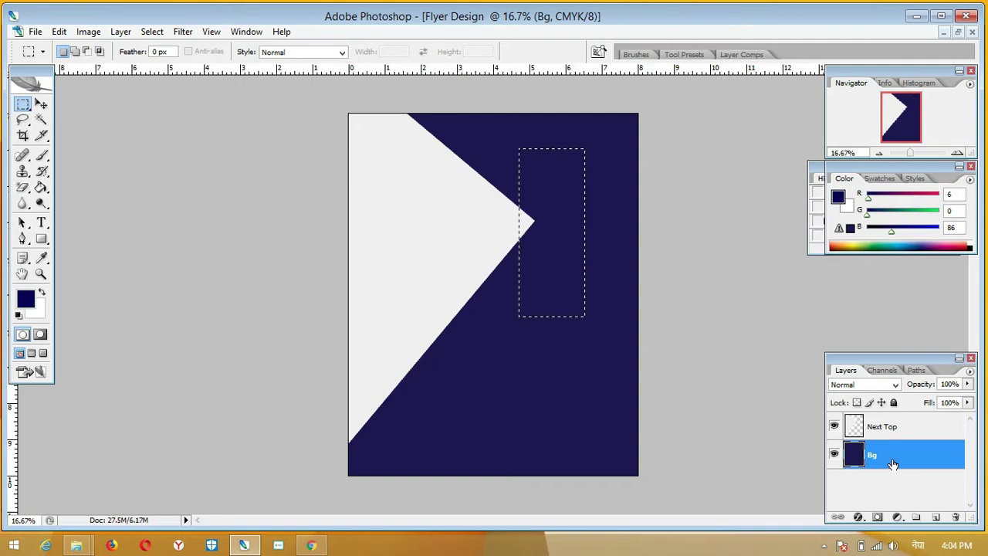
Cut the selected right-hand tip off the light shape on the Next Top layer.
{"action": "left_click", "coordinate": [877, 430]}
{"action": "key", "text": "ctrl+x"}
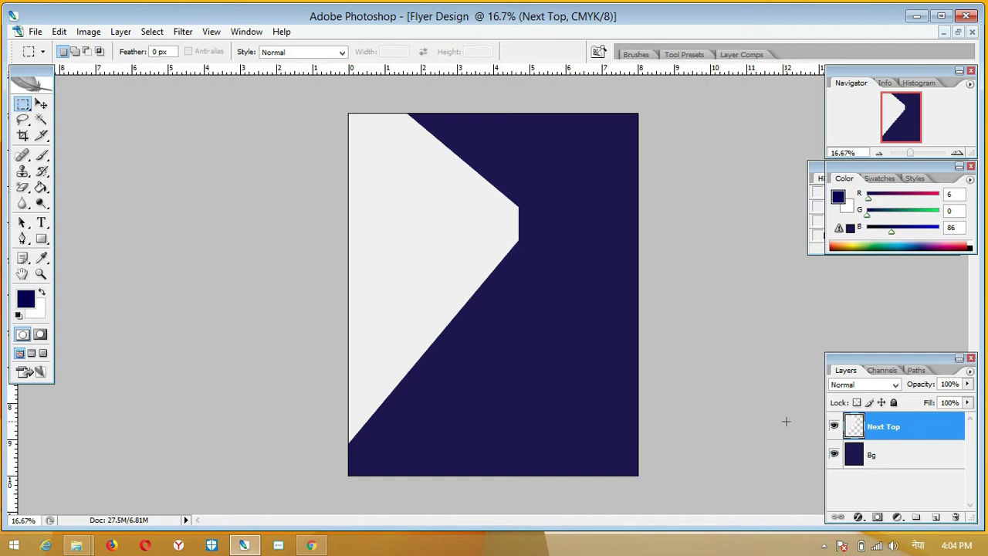
Draw five thin vertical navy bars, about 1 to 3.5 inches long, across the light shape's right part on the Next Top layer.
{"action": "left_click", "coordinate": [42, 243]}
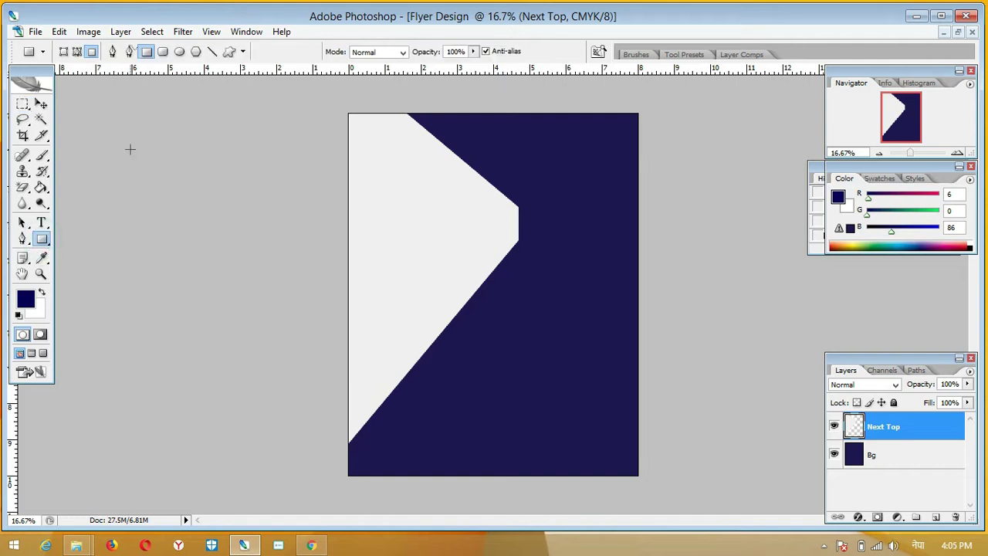
{"action": "left_click", "coordinate": [183, 32]}
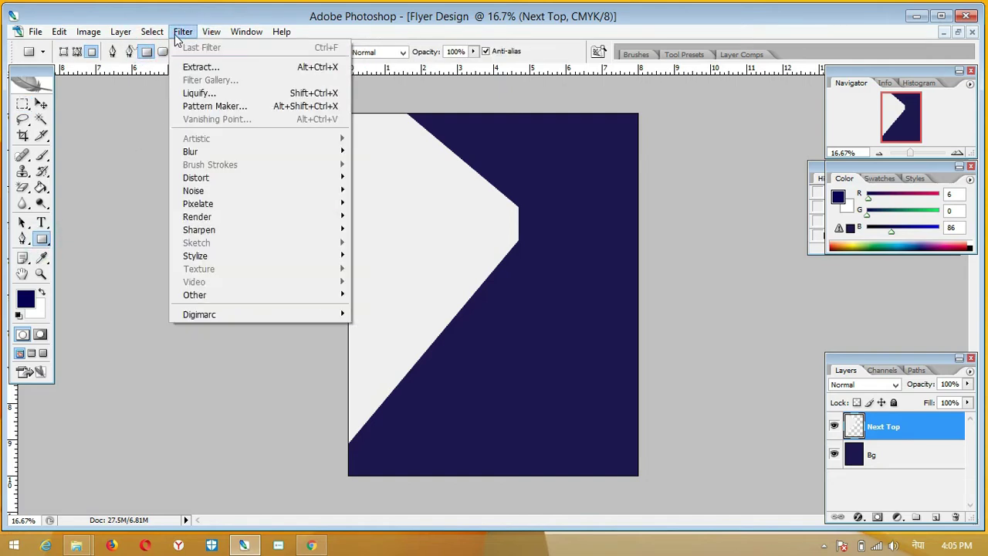
{"action": "left_click", "coordinate": [37, 236]}
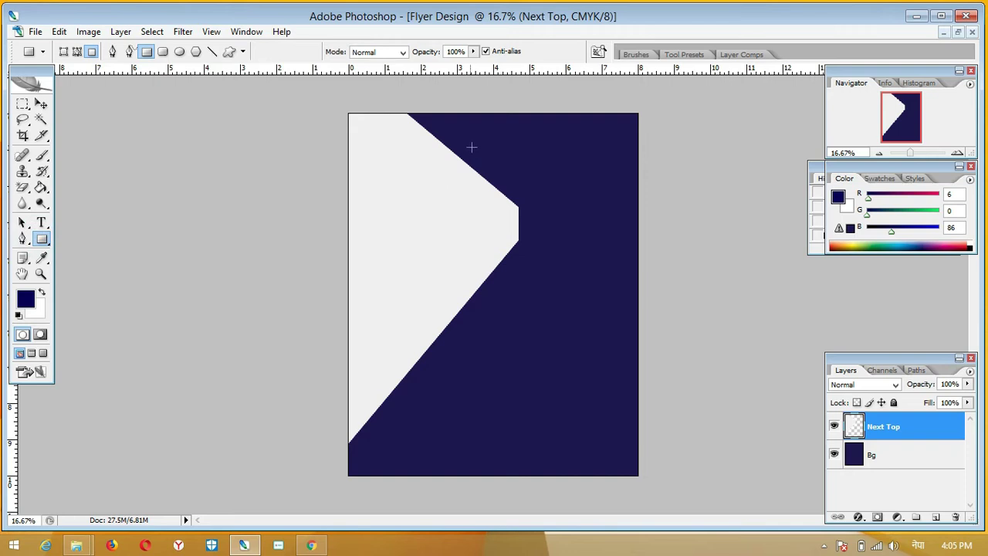
{"action": "left_click_drag", "start_coordinate": [433, 119], "coordinate": [445, 238]}
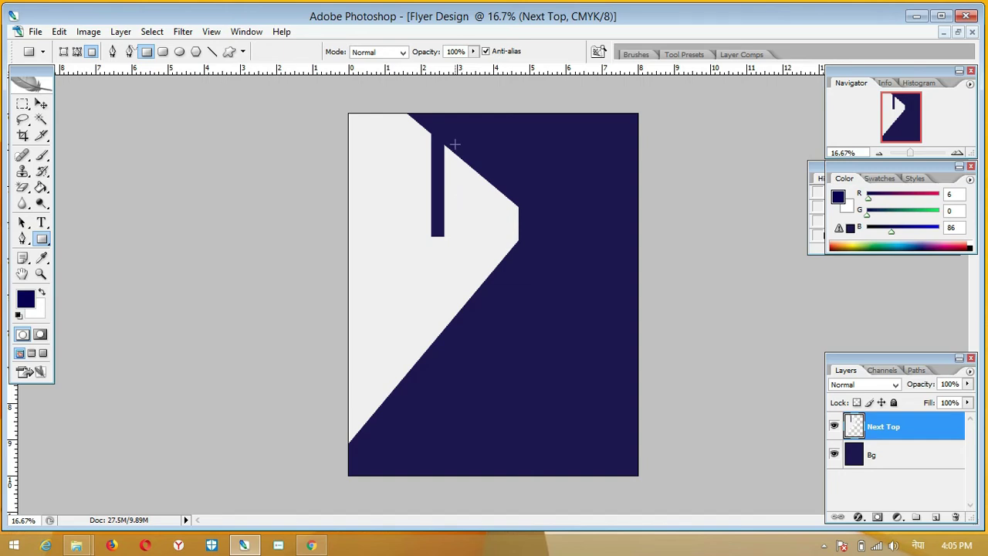
{"action": "left_click_drag", "start_coordinate": [455, 144], "coordinate": [466, 271]}
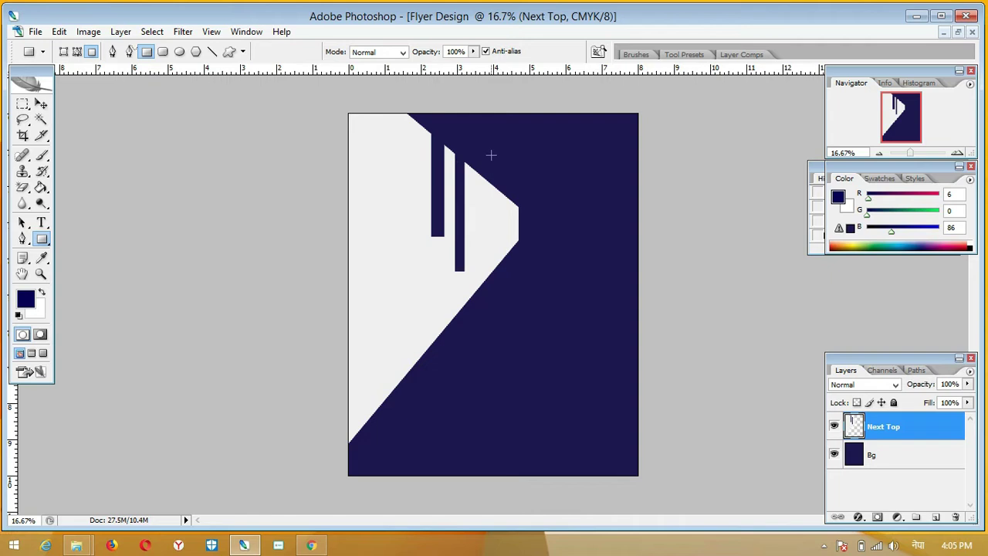
{"action": "left_click_drag", "start_coordinate": [485, 149], "coordinate": [486, 209]}
{"action": "left_click_drag", "start_coordinate": [491, 256], "coordinate": [490, 263]}
{"action": "left_click_drag", "start_coordinate": [503, 177], "coordinate": [505, 247]}
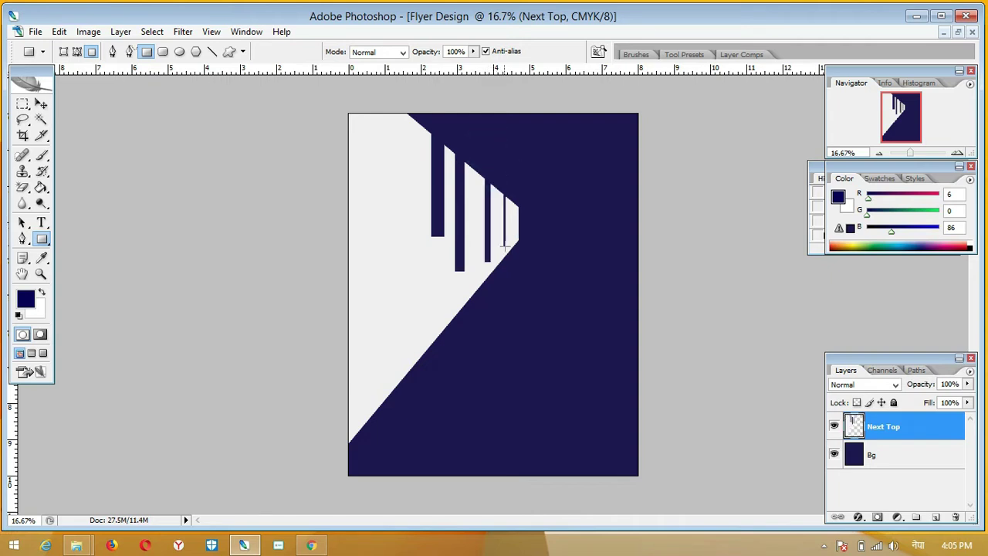
{"action": "left_click_drag", "start_coordinate": [510, 195], "coordinate": [515, 235]}
Confirm the foreground colour as RGB 6, 0, 86 and make Bg the active layer.
{"action": "left_click", "coordinate": [26, 302]}
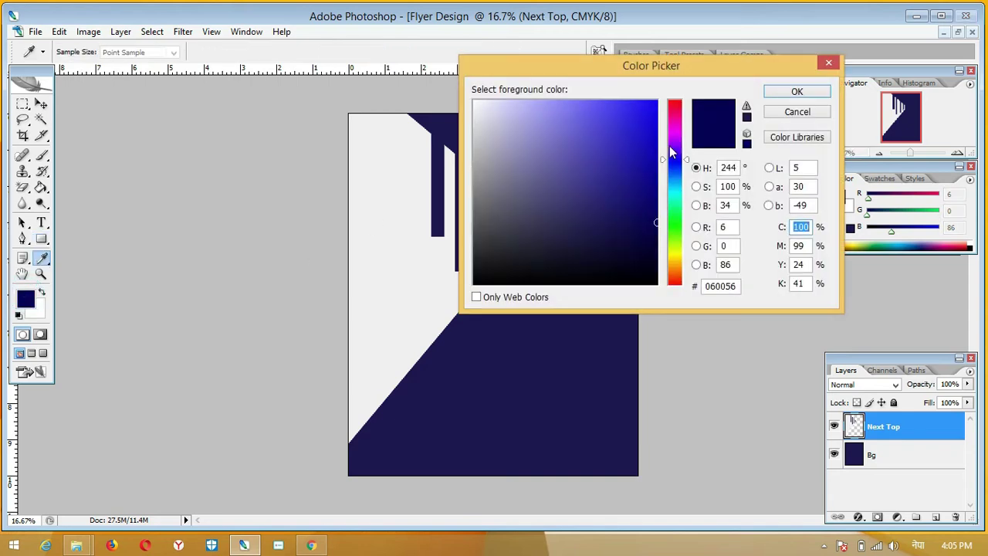
{"action": "left_click", "coordinate": [787, 93]}
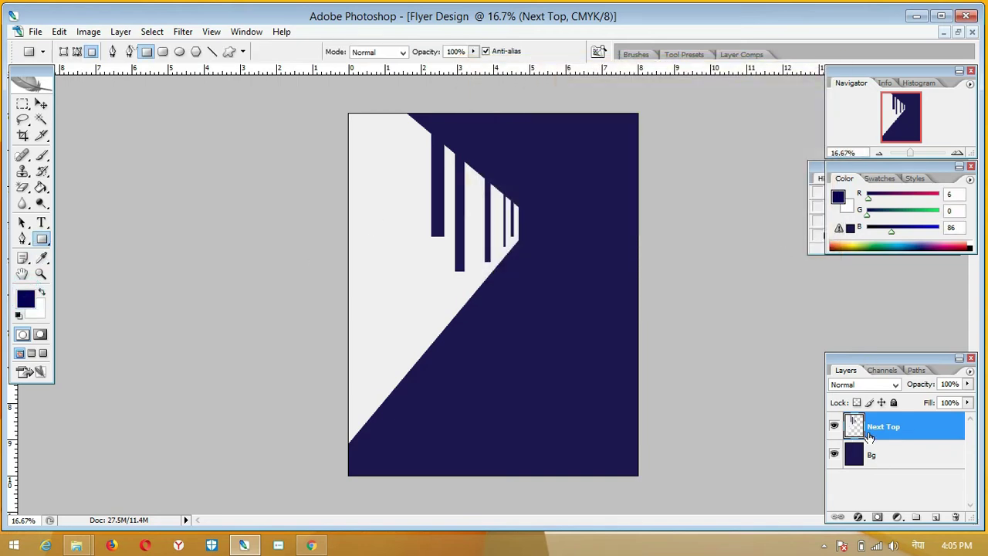
{"action": "left_click", "coordinate": [874, 456]}
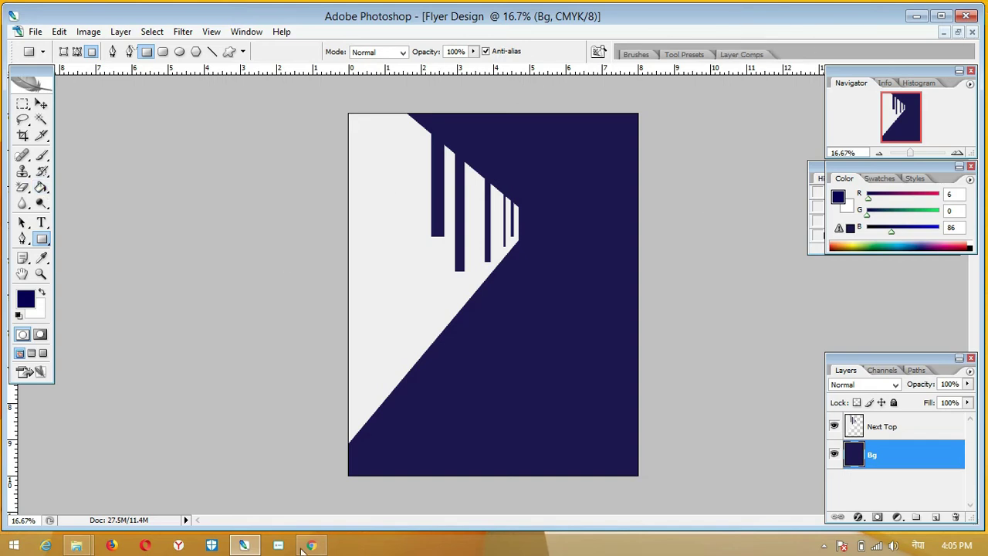
Switch to Google Chrome and start a web search in the New Tab page.
{"action": "left_click", "coordinate": [312, 545]}
{"action": "left_click", "coordinate": [366, 12]}
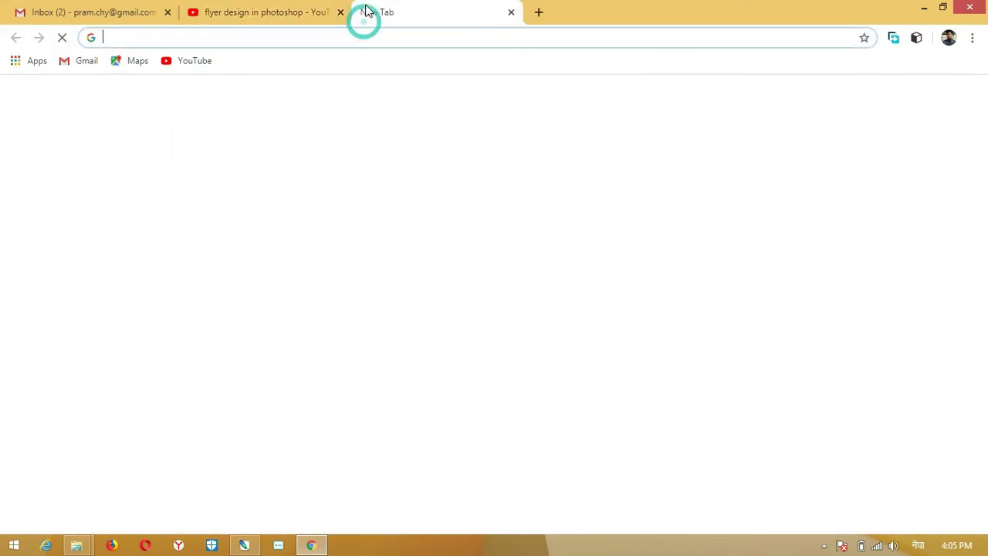
{"action": "left_click", "coordinate": [243, 40]}
{"action": "type", "text": "िमागेस"}
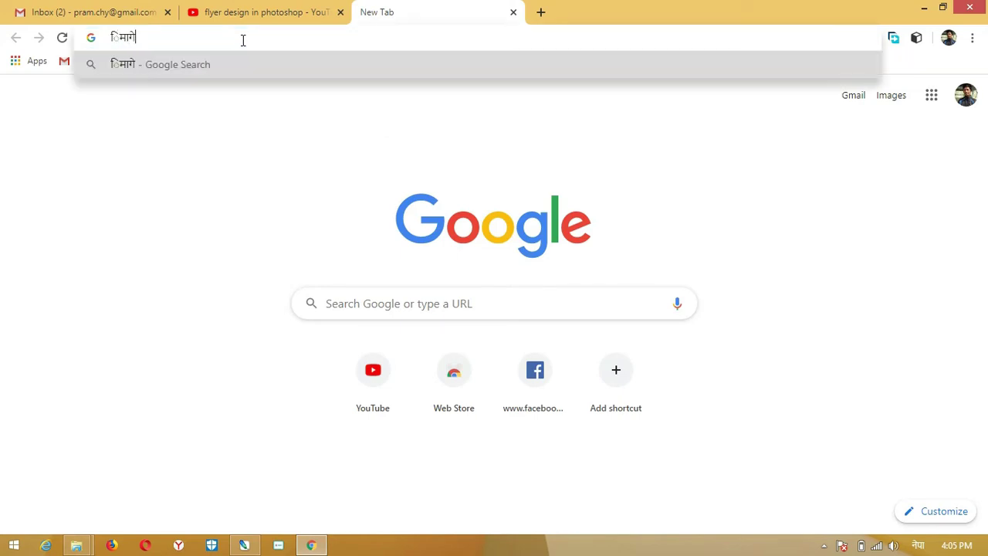
{"action": "key", "text": "BackSpace"}
{"action": "key", "text": "BackSpace"}
{"action": "key", "text": "BackSpace"}
{"action": "key", "text": "BackSpace"}
{"action": "key", "text": "BackSpace"}
{"action": "key", "text": "BackSpace"}
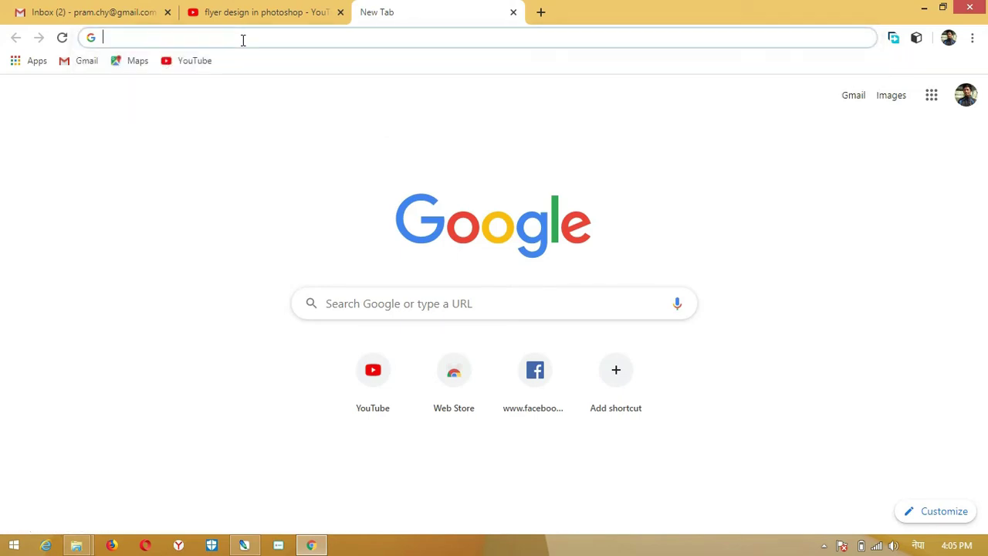
Switch the keyboard input language to English and search Google for "images of buildings".
{"action": "left_click", "coordinate": [918, 546]}
{"action": "left_click", "coordinate": [887, 418]}
{"action": "type", "text": "images"}
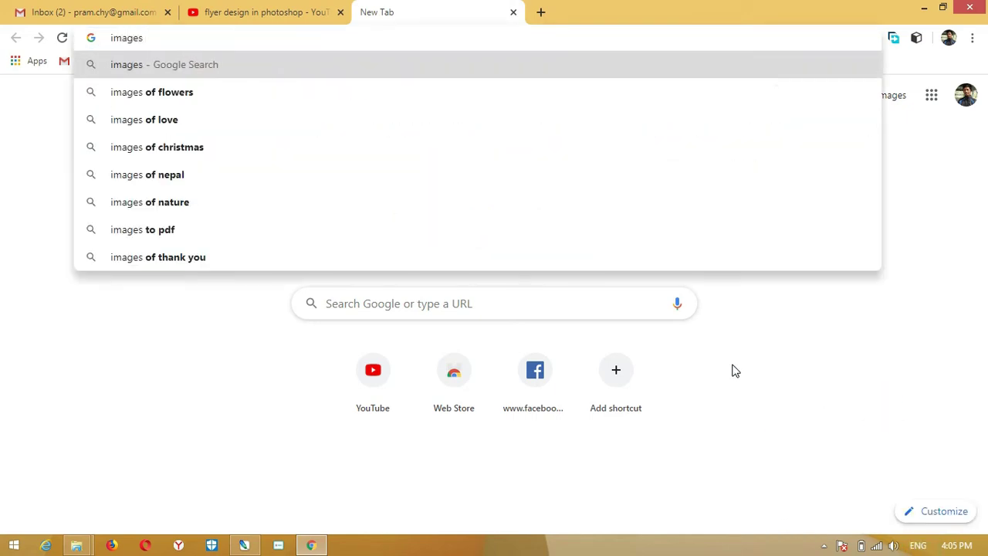
{"action": "type", "text": " of bu"}
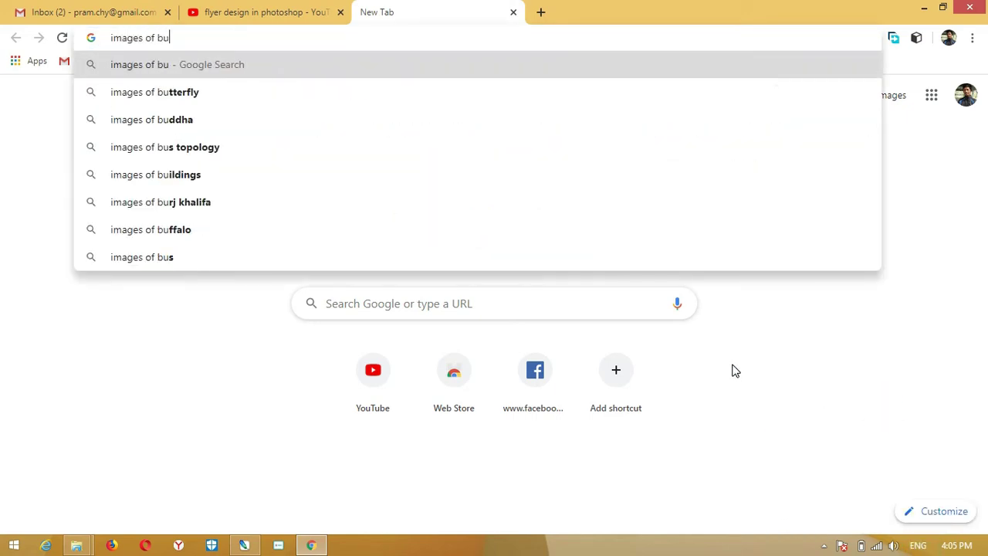
{"action": "type", "text": "ildings"}
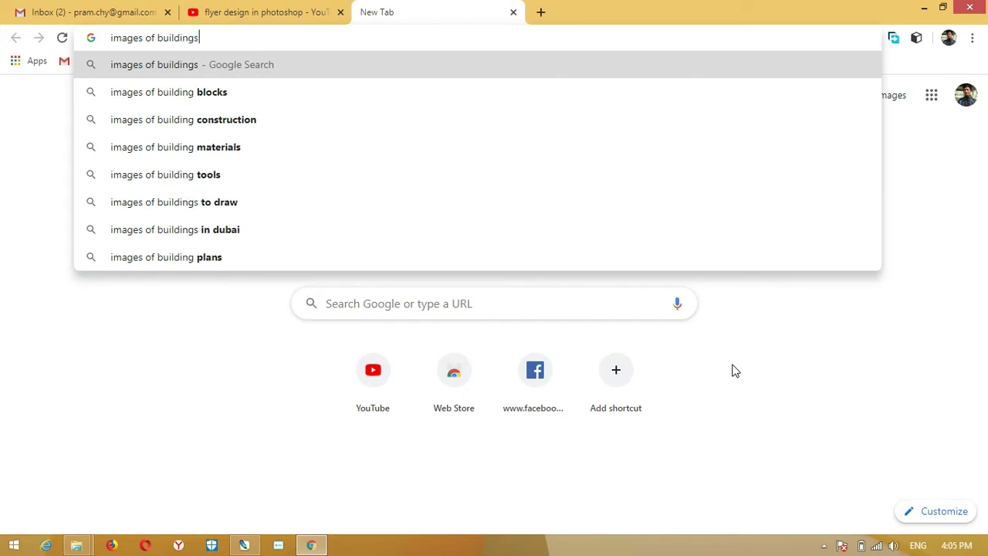
{"action": "key", "text": "Return"}
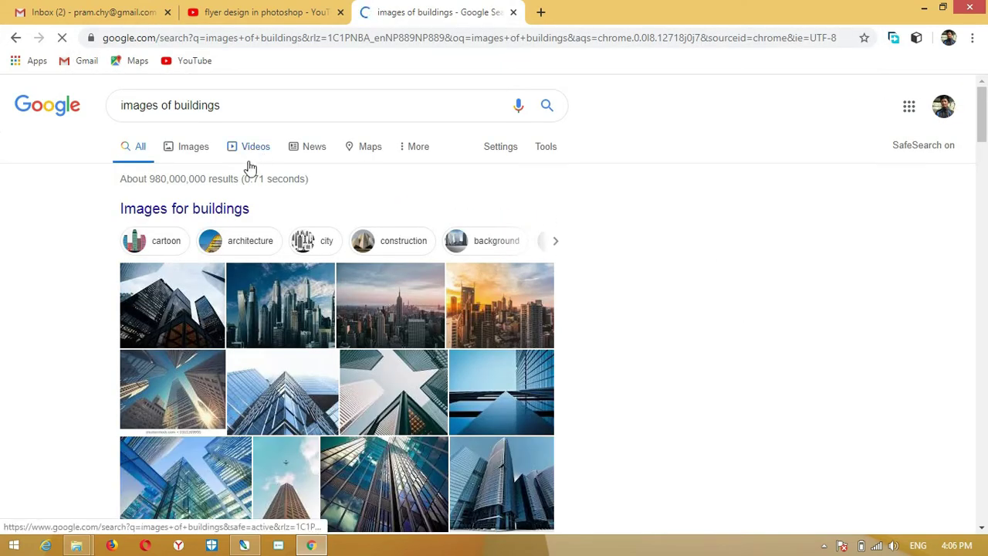
Pick the Pexels skyline photo from the image results and download it as pexels-photo-358502.jpeg through Free Download Manager.
{"action": "left_click", "coordinate": [273, 305]}
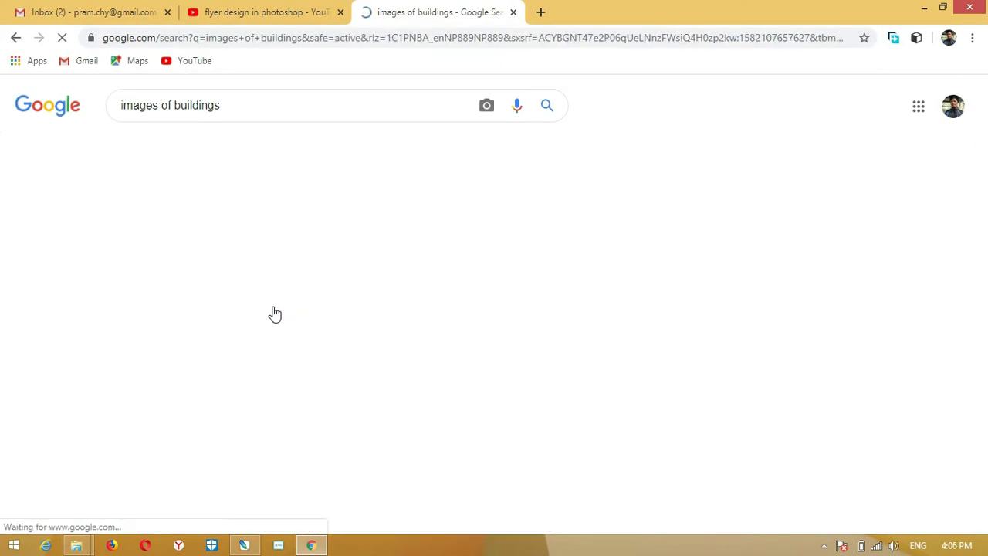
{"action": "left_click", "coordinate": [178, 309]}
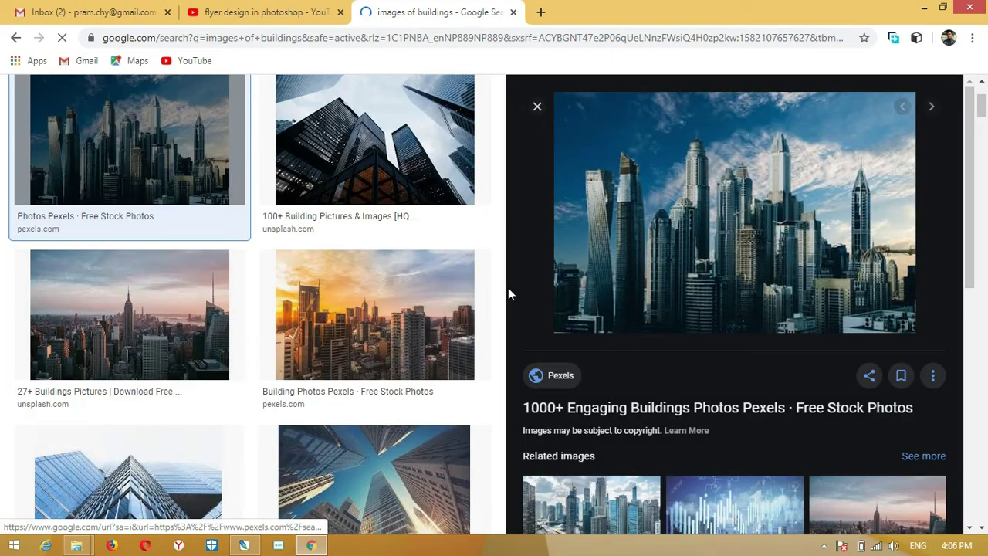
{"action": "right_click", "coordinate": [676, 193]}
{"action": "left_click", "coordinate": [706, 336]}
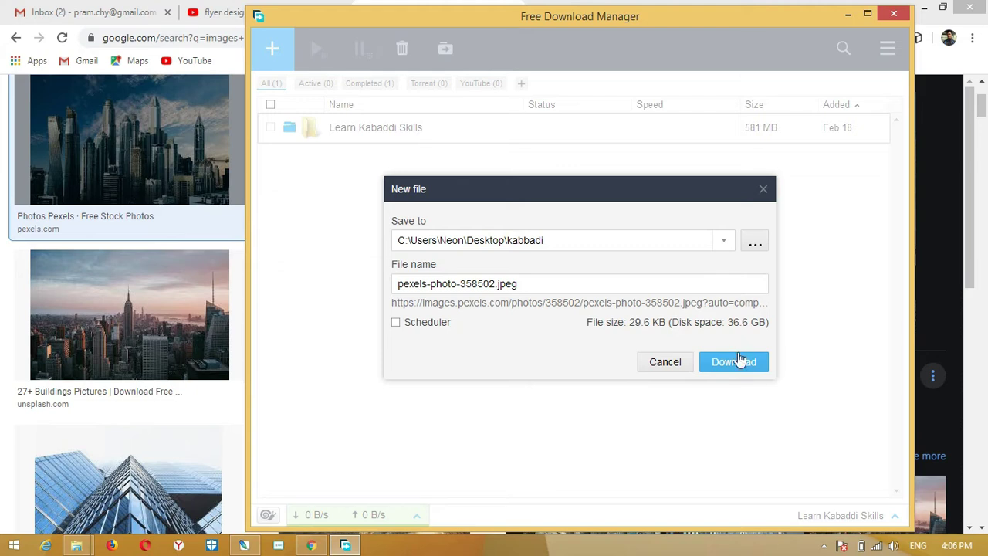
{"action": "left_click", "coordinate": [738, 366]}
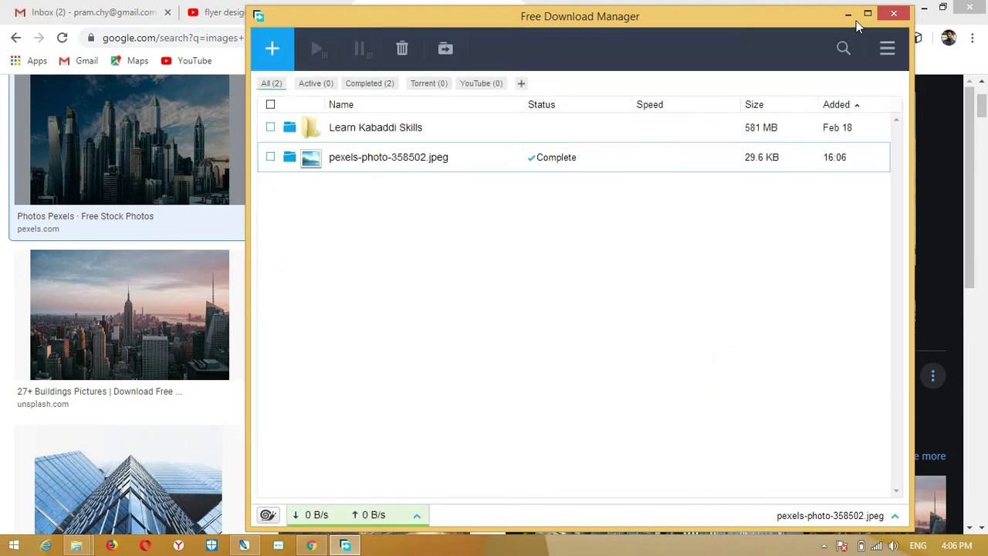
Show pexels-photo-358502.jpeg in the kabbadi download folder and try to bring it from there into Photoshop.
{"action": "left_click", "coordinate": [289, 158]}
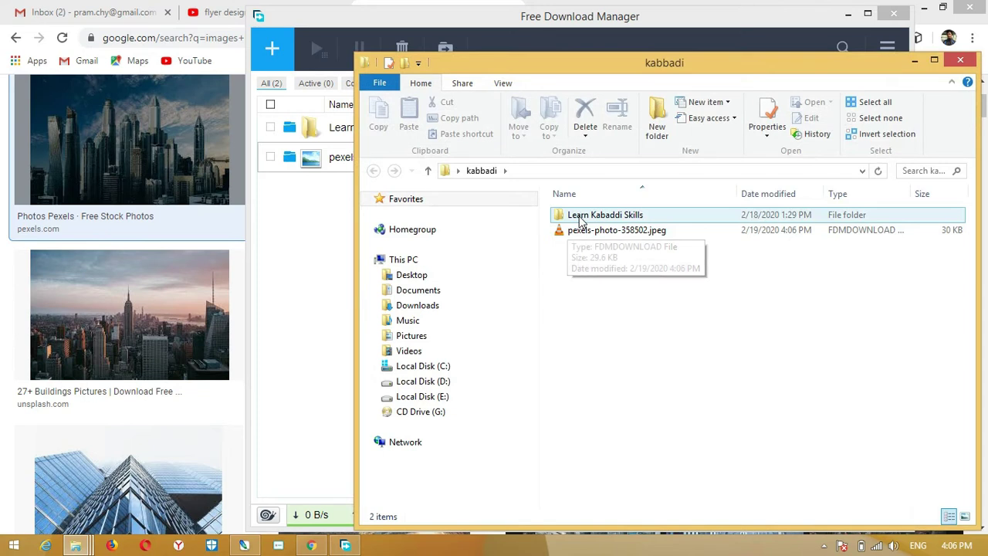
{"action": "left_click", "coordinate": [581, 234]}
{"action": "right_click", "coordinate": [581, 234]}
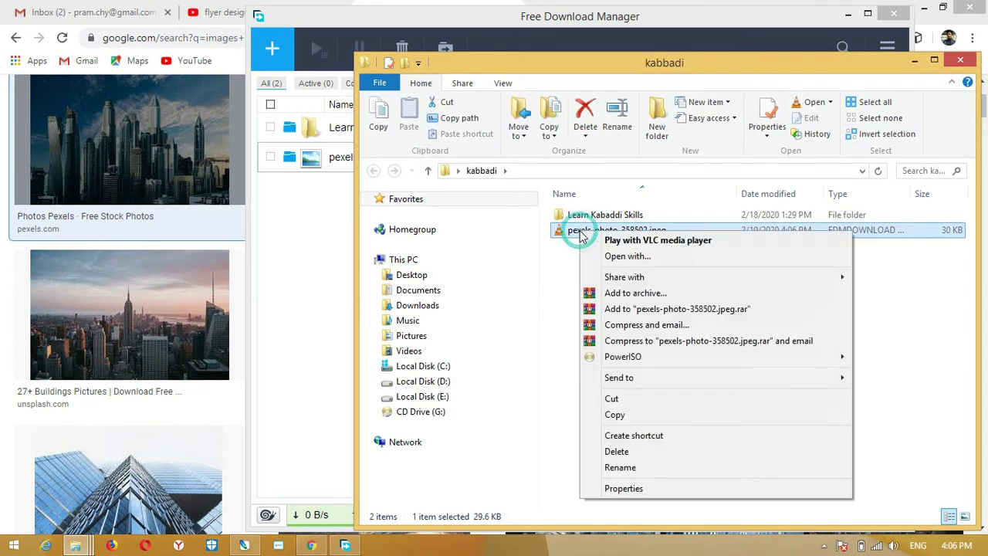
{"action": "left_click", "coordinate": [525, 264]}
{"action": "left_click_drag", "start_coordinate": [572, 232], "coordinate": [244, 283]}
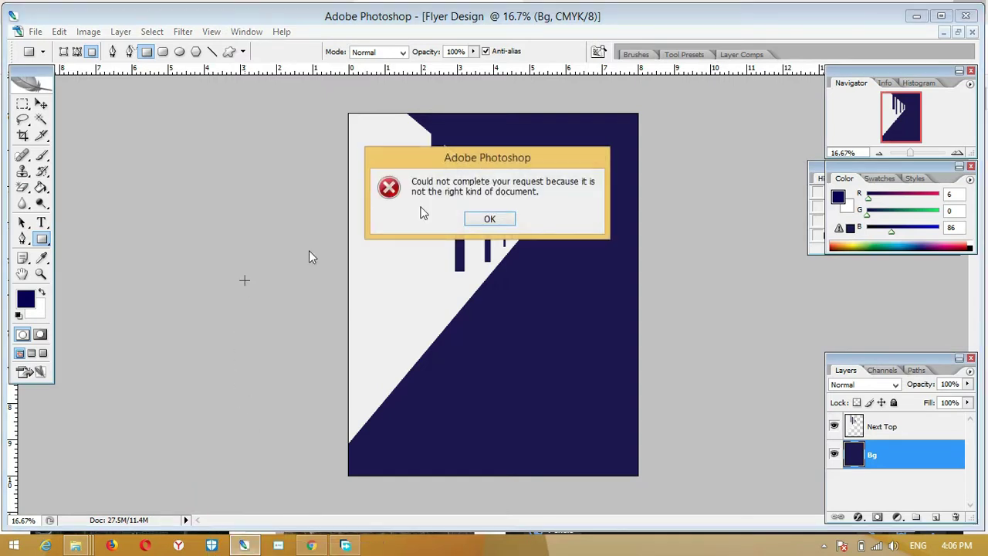
{"action": "left_click", "coordinate": [486, 220]}
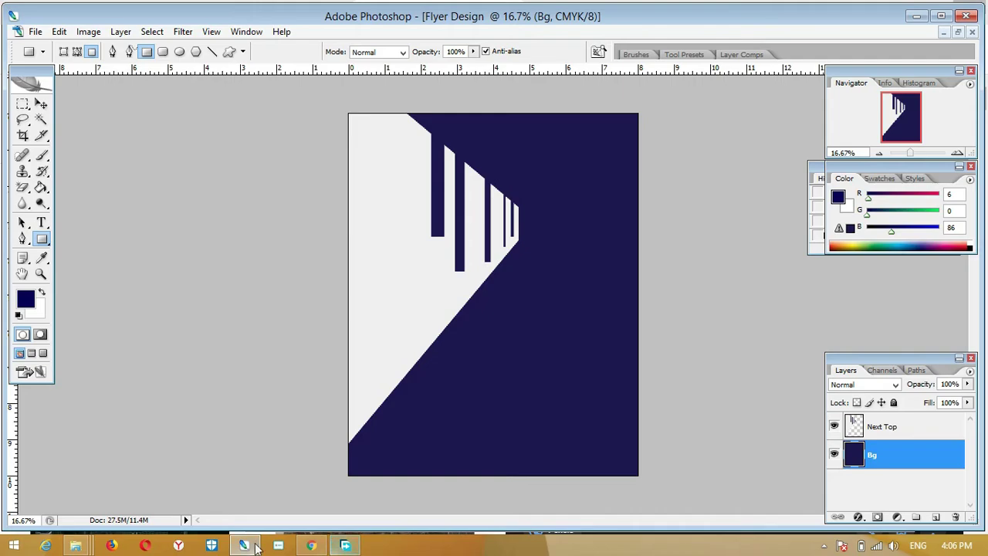
Return to Chrome and save the same Pexels skyline photo again into the kabbadi folder through Free Download Manager.
{"action": "left_click", "coordinate": [312, 545]}
{"action": "right_click", "coordinate": [647, 292]}
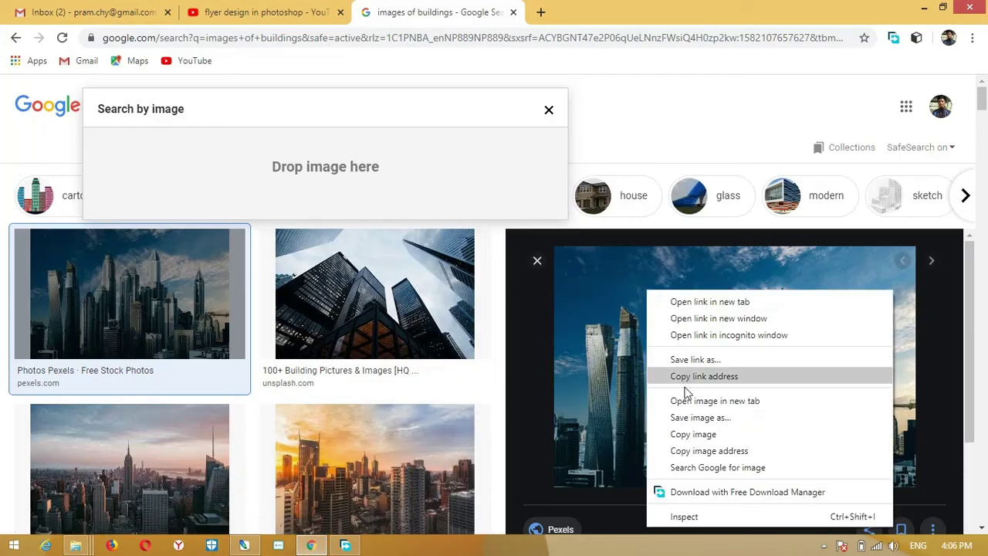
{"action": "left_click", "coordinate": [687, 416]}
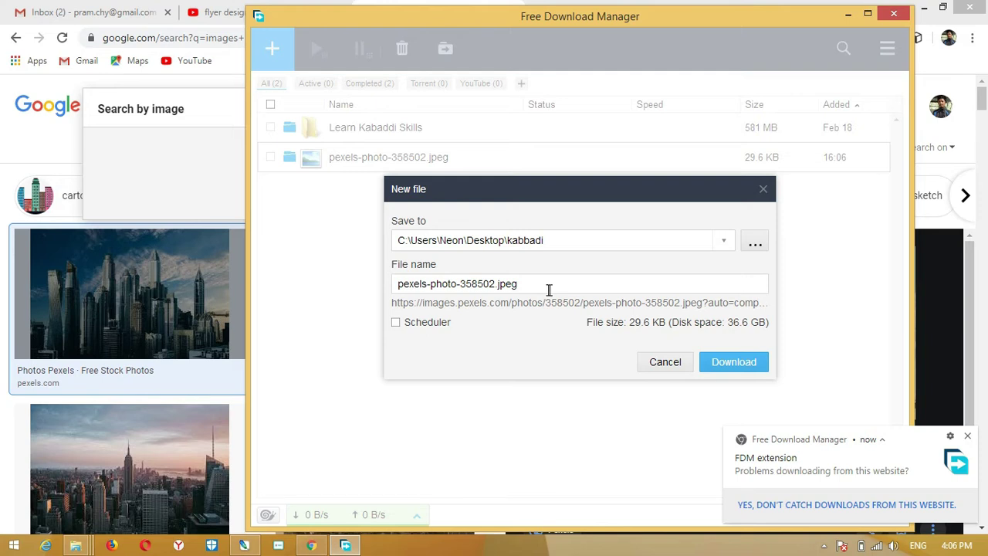
{"action": "left_click", "coordinate": [716, 365]}
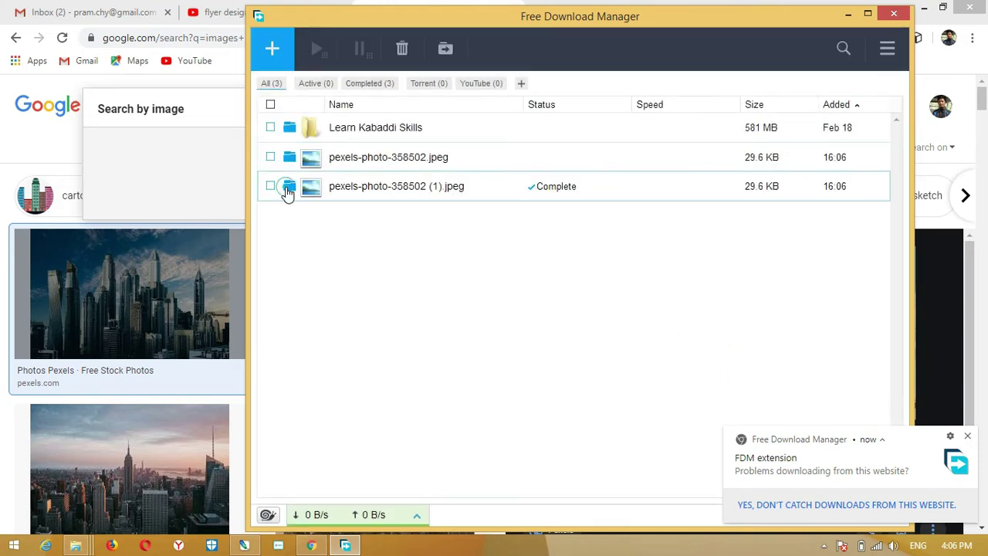
Show the download folder in File Explorer and ask to open pexels-photo-358502.jpeg with another program.
{"action": "left_click", "coordinate": [287, 190]}
{"action": "right_click", "coordinate": [605, 245]}
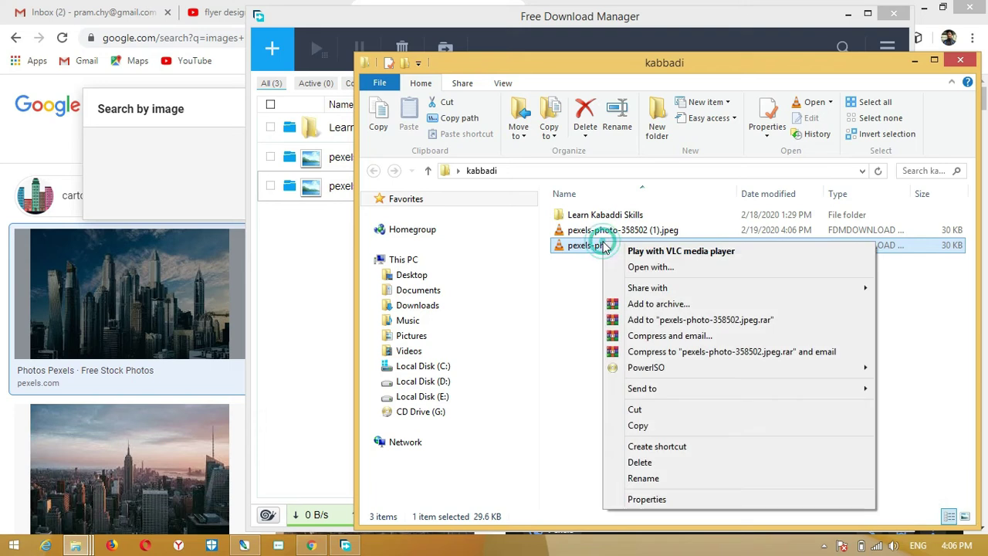
{"action": "left_click", "coordinate": [641, 267]}
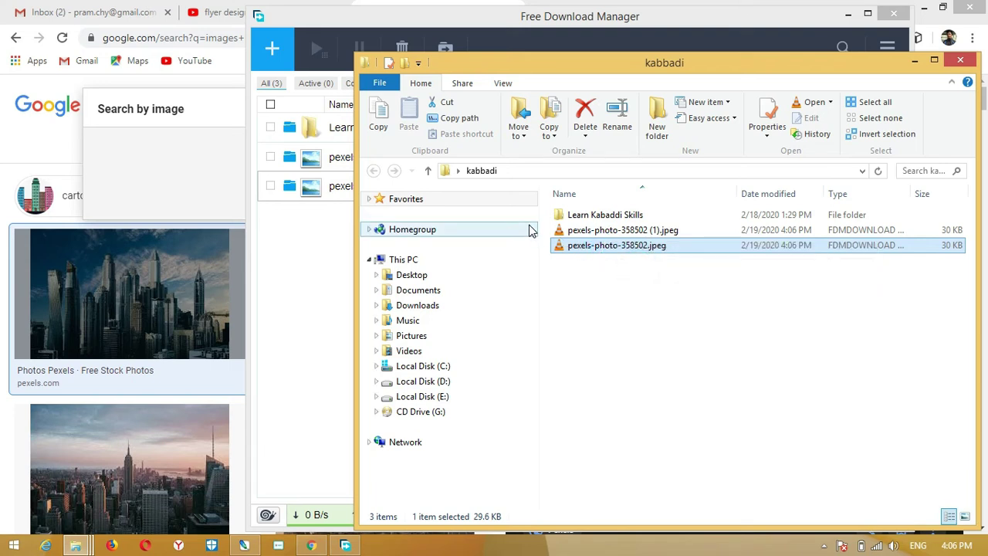
Switch to Photoshop and browse to the Desktop for a file to open.
{"action": "left_click", "coordinate": [243, 545]}
{"action": "left_click", "coordinate": [36, 32]}
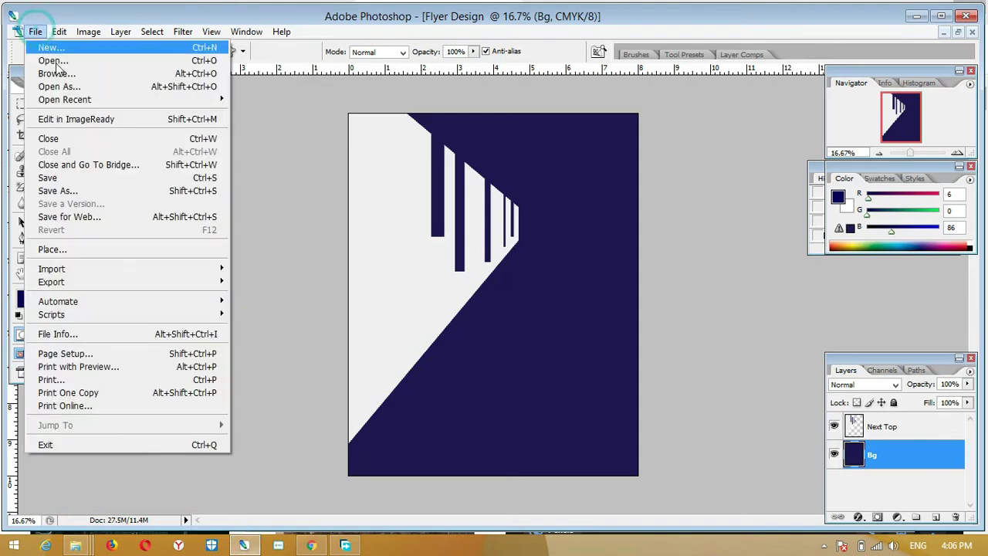
{"action": "left_click", "coordinate": [66, 65]}
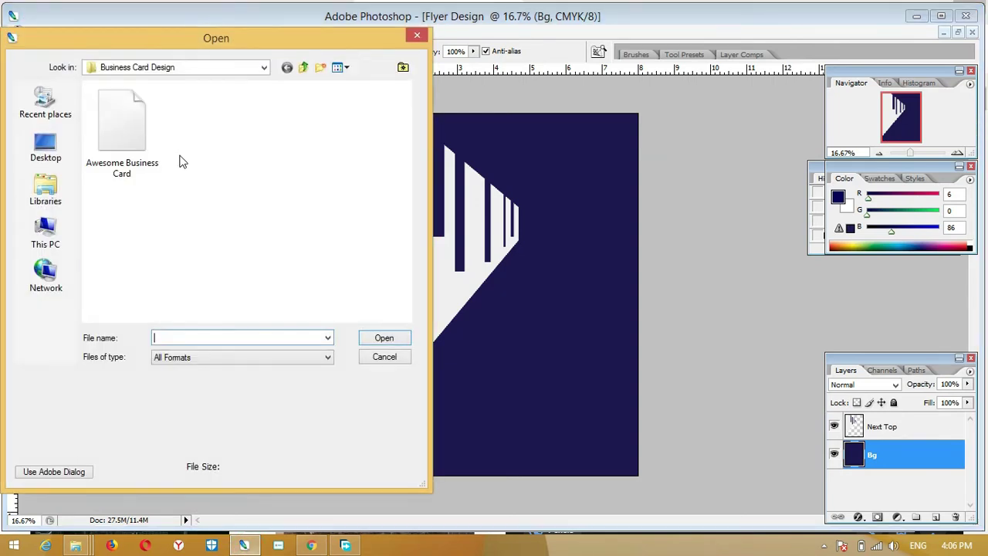
{"action": "left_click", "coordinate": [45, 145]}
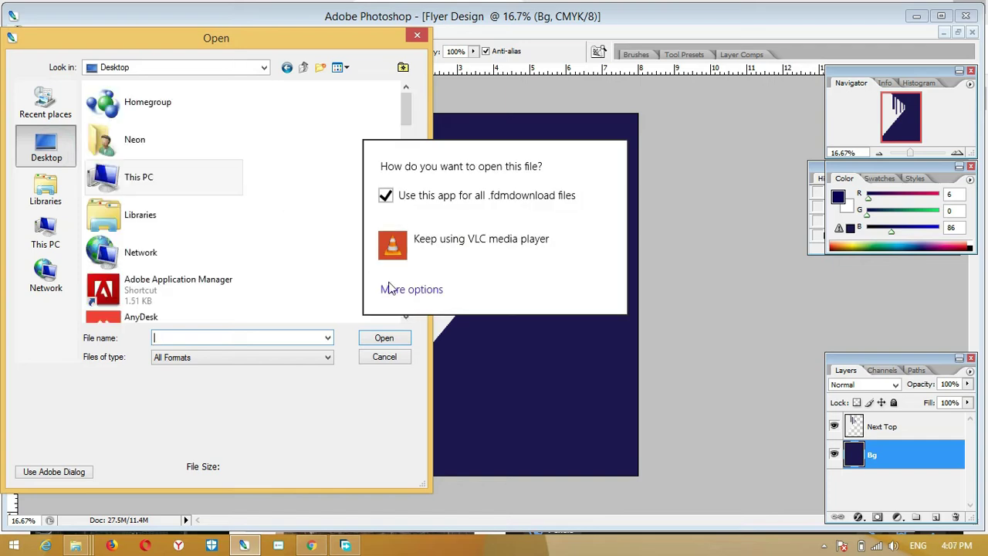
Open pexels-photo-358502.jpeg in Windows Photo Viewer, using that app for all .fdmdownload files.
{"action": "left_click", "coordinate": [444, 291]}
{"action": "scroll", "coordinate": [421, 302], "scroll_direction": "down", "scroll_amount": 6}
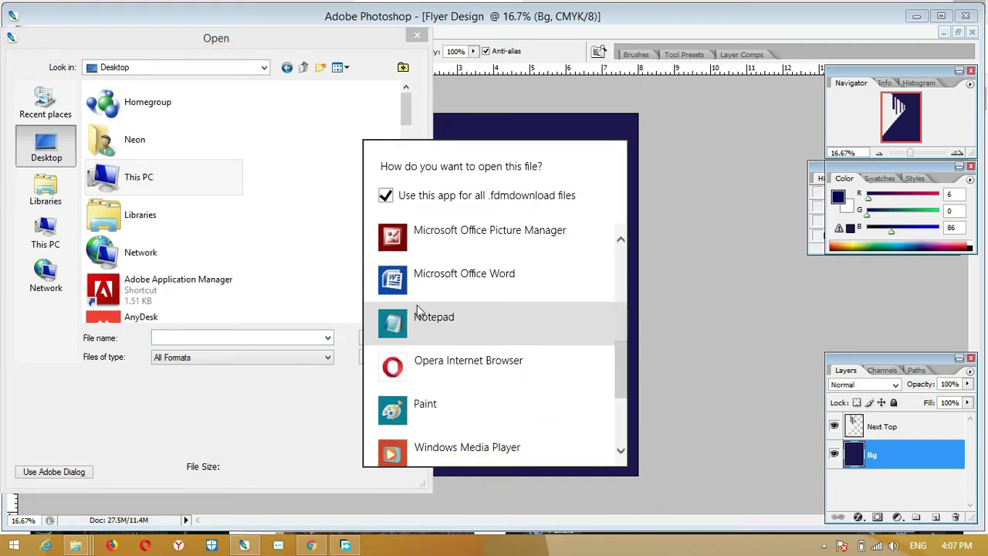
{"action": "scroll", "coordinate": [418, 325], "scroll_direction": "down", "scroll_amount": 4}
{"action": "left_click", "coordinate": [424, 321]}
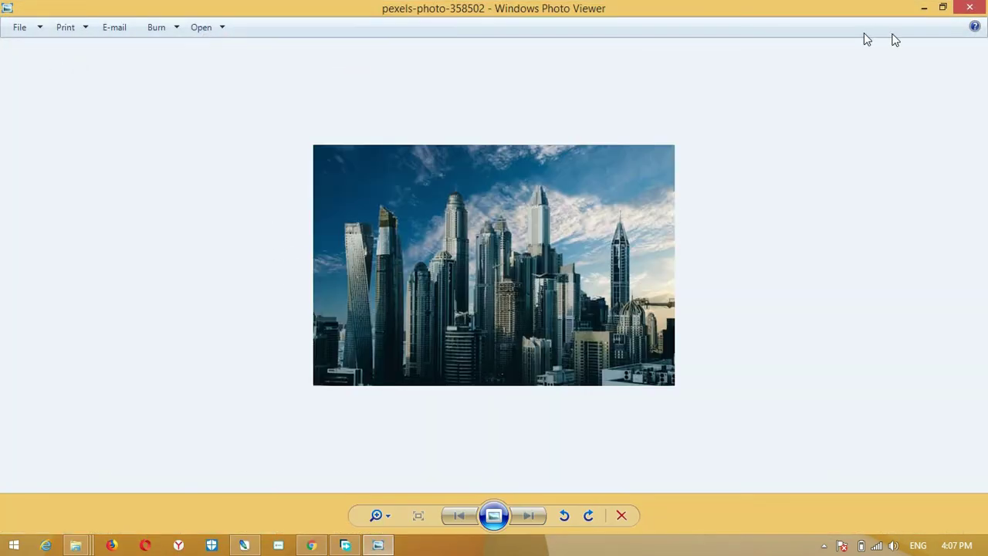
Close the photo preview and try to open pexels-photo-358502.jpeg from the Desktop's kabbadi folder in Photoshop.
{"action": "left_click", "coordinate": [969, 9]}
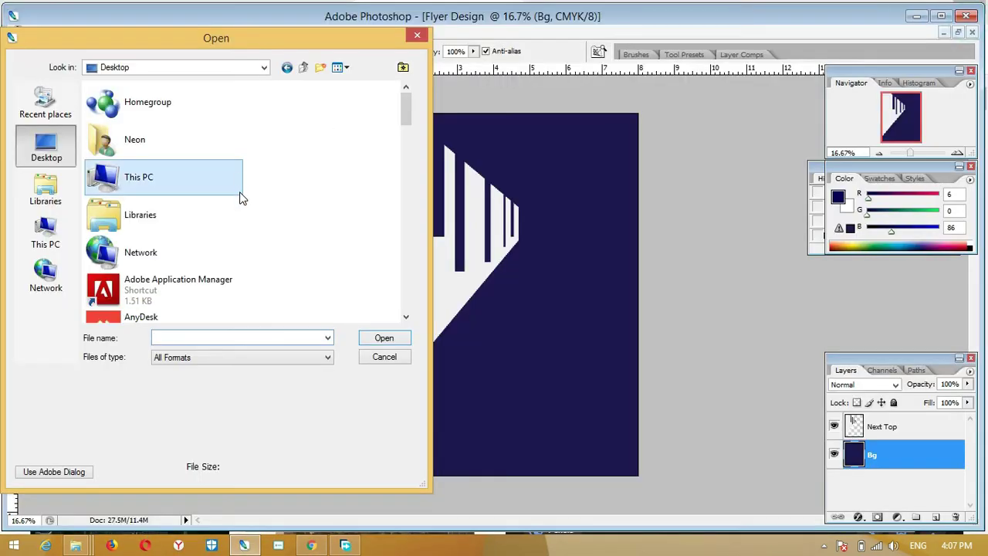
{"action": "left_click_drag", "start_coordinate": [403, 115], "coordinate": [413, 204]}
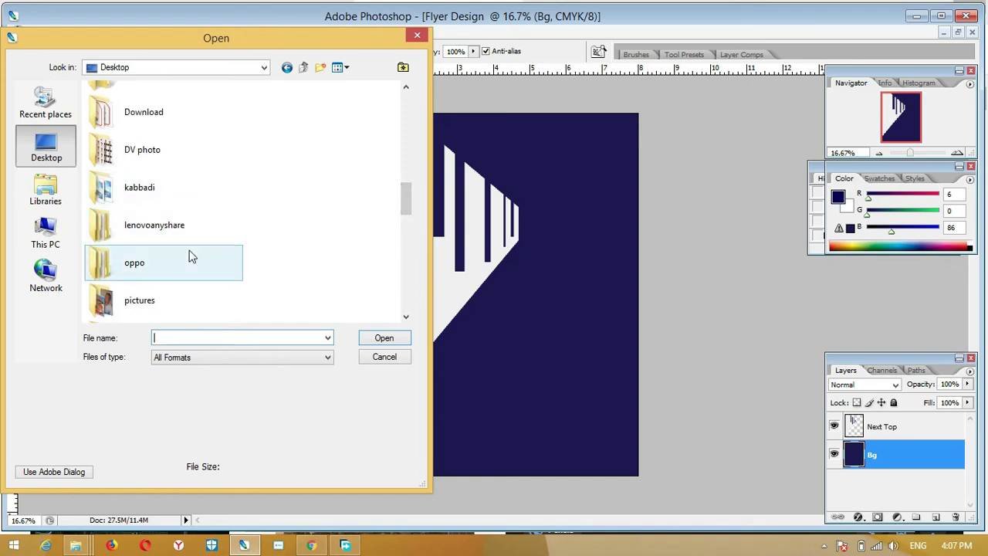
{"action": "double_click", "coordinate": [182, 195]}
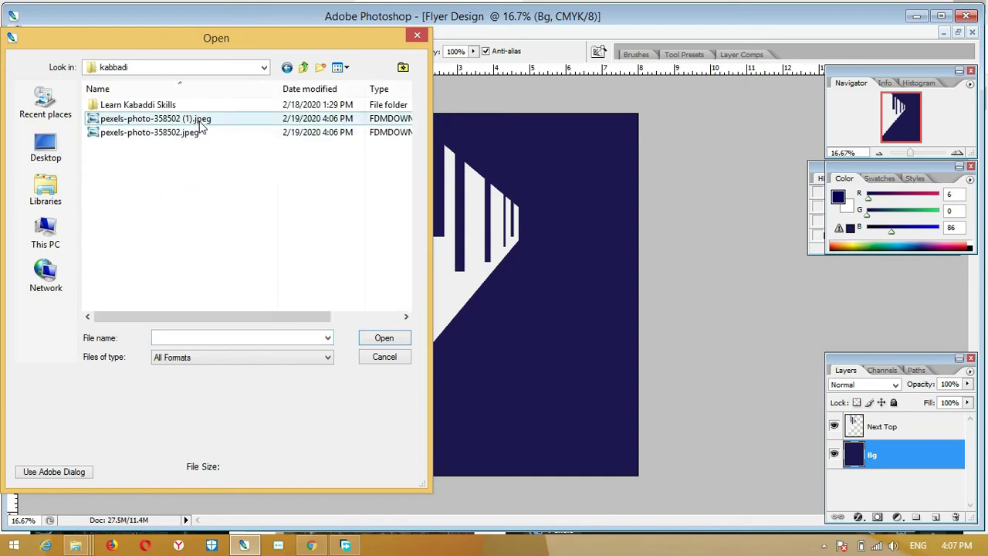
{"action": "left_click", "coordinate": [193, 119]}
{"action": "left_click", "coordinate": [197, 132]}
{"action": "left_click", "coordinate": [384, 338]}
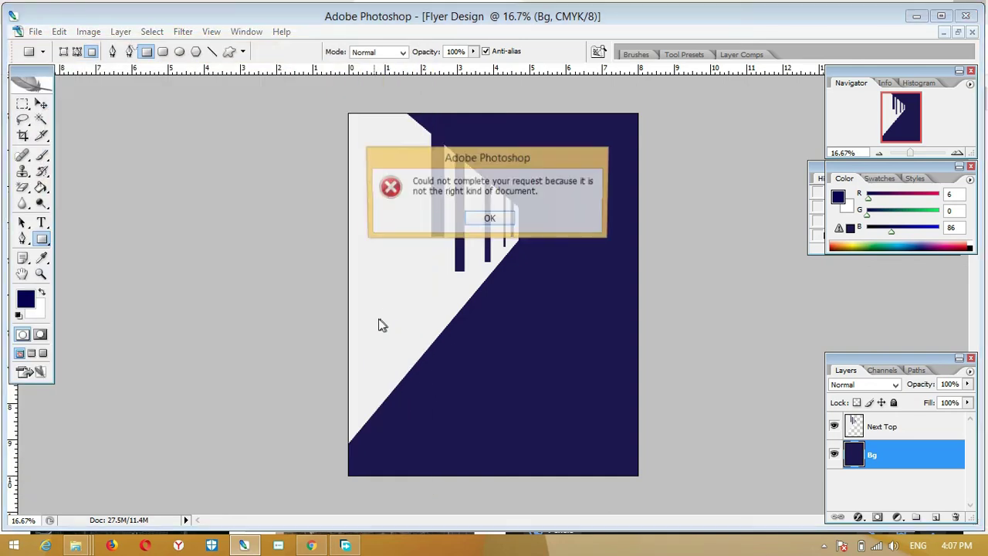
{"action": "left_click", "coordinate": [488, 220]}
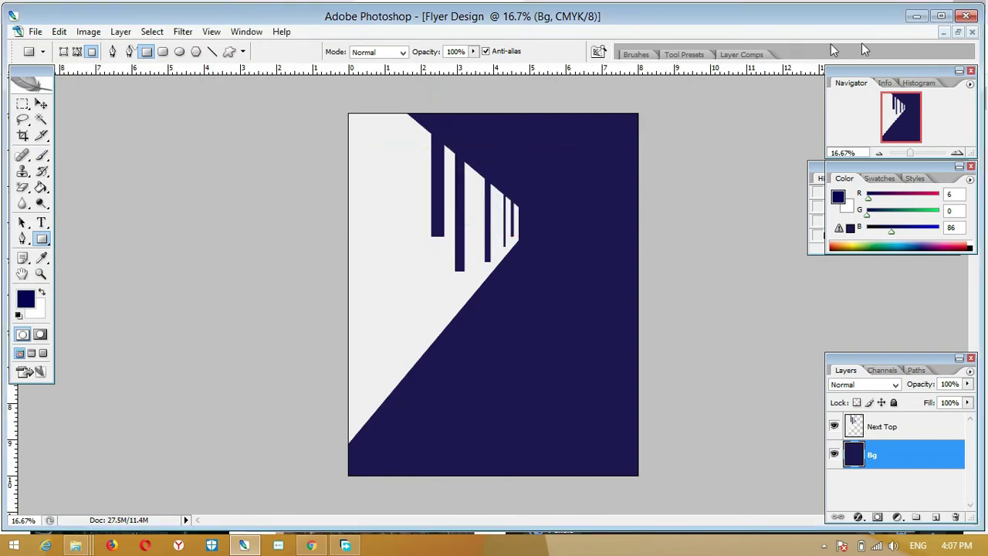
Switch to Chrome, clearing the other windows away, and open the Unsplash skyscraper image result in a new tab.
{"action": "left_click", "coordinate": [916, 15]}
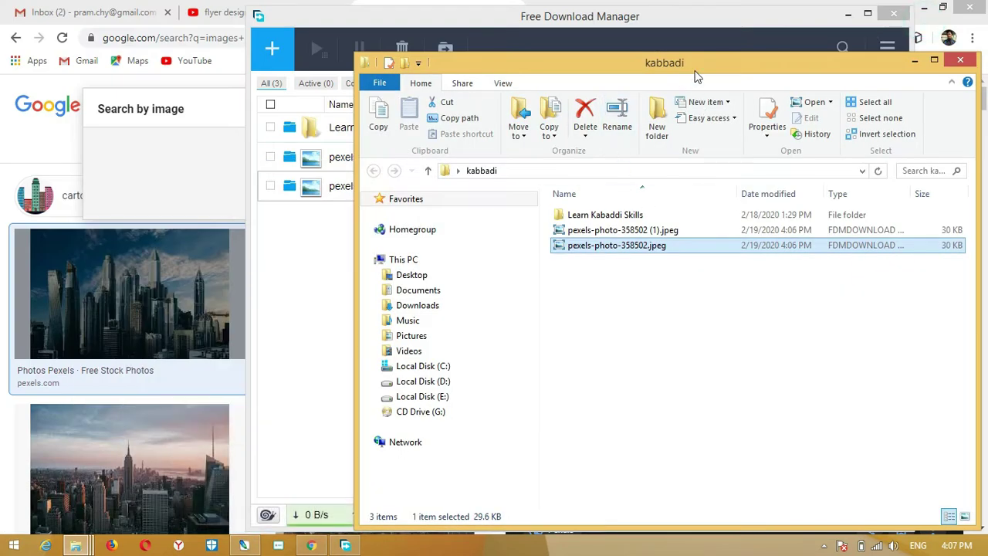
{"action": "left_click_drag", "start_coordinate": [688, 65], "coordinate": [511, 133]}
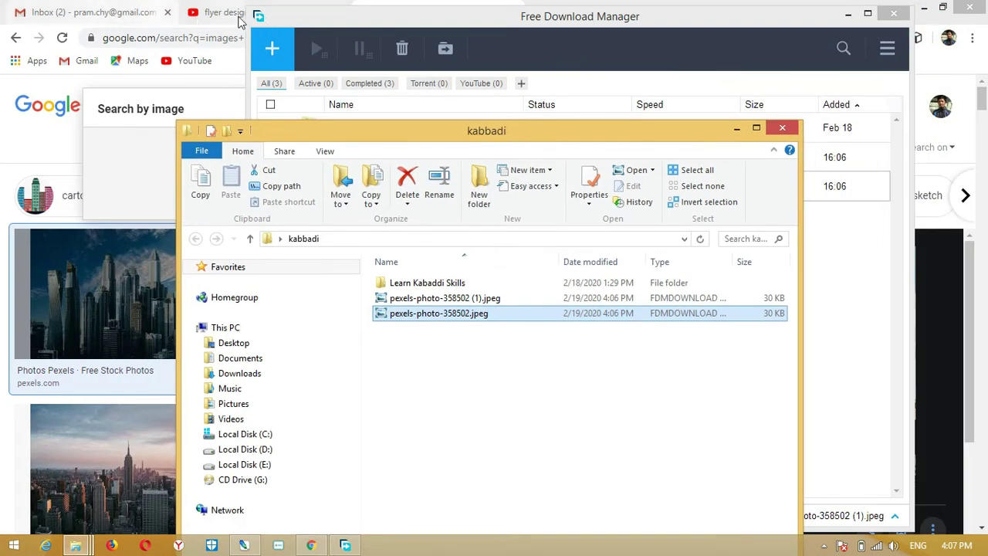
{"action": "left_click", "coordinate": [846, 16]}
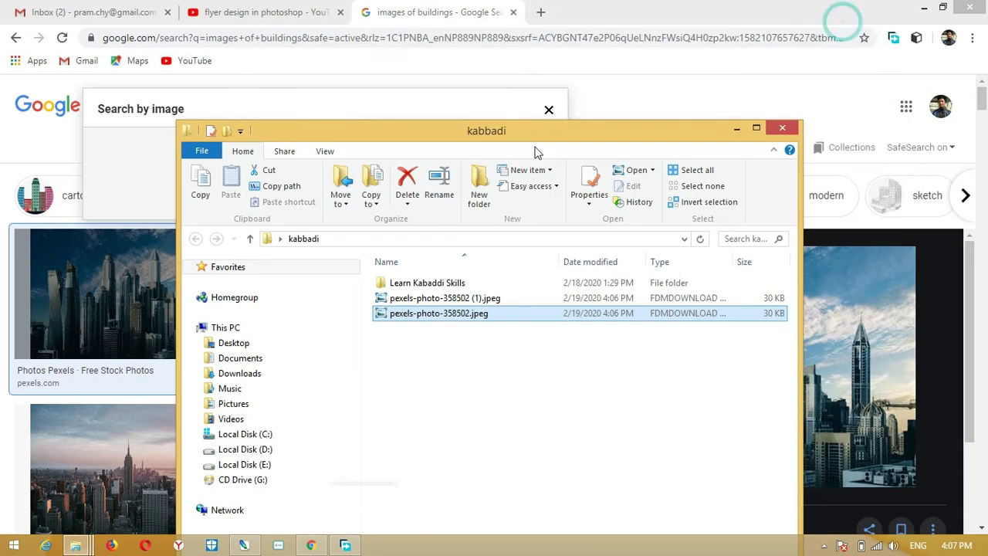
{"action": "left_click", "coordinate": [736, 130]}
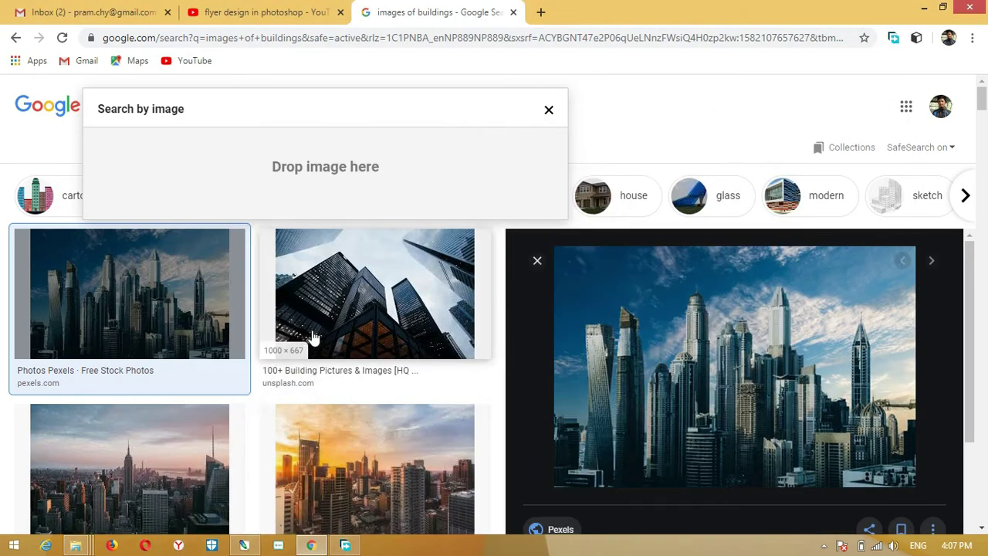
{"action": "right_click", "coordinate": [357, 297]}
{"action": "left_click", "coordinate": [397, 307]}
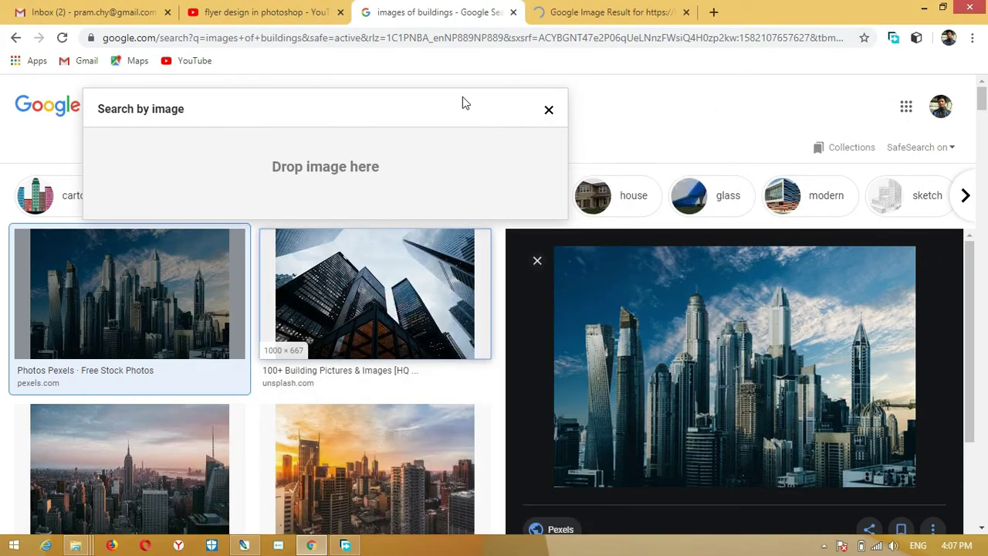
{"action": "left_click", "coordinate": [587, 14]}
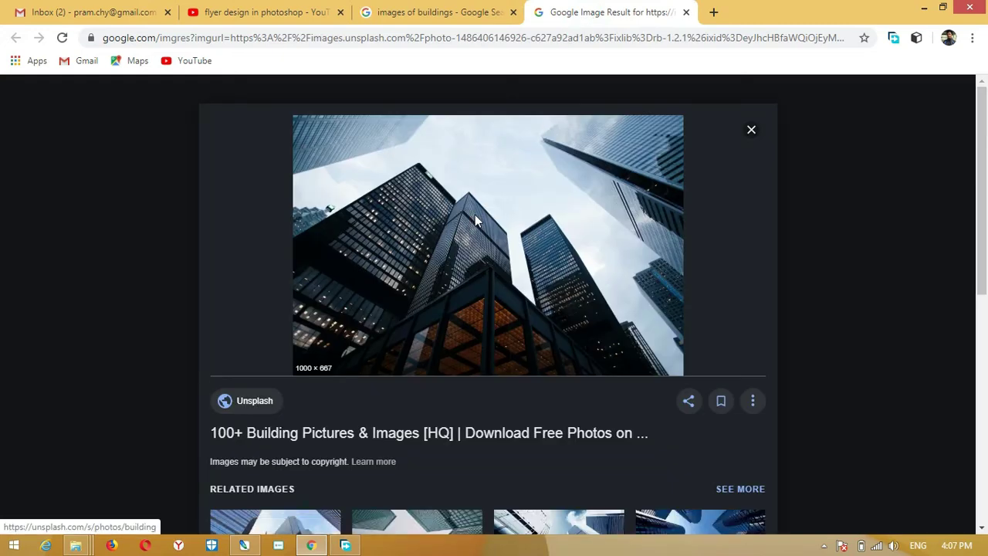
{"action": "right_click", "coordinate": [474, 215]}
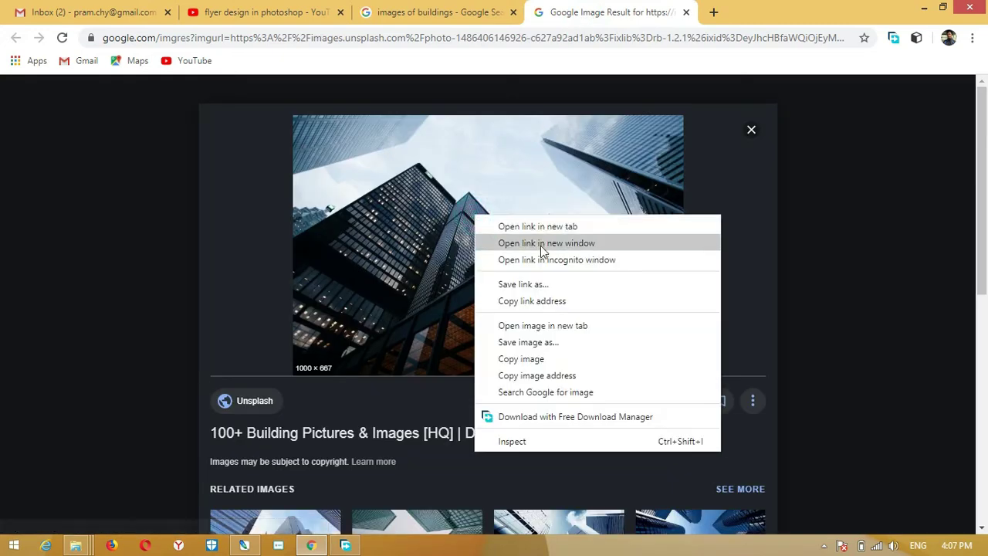
{"action": "left_click", "coordinate": [532, 342]}
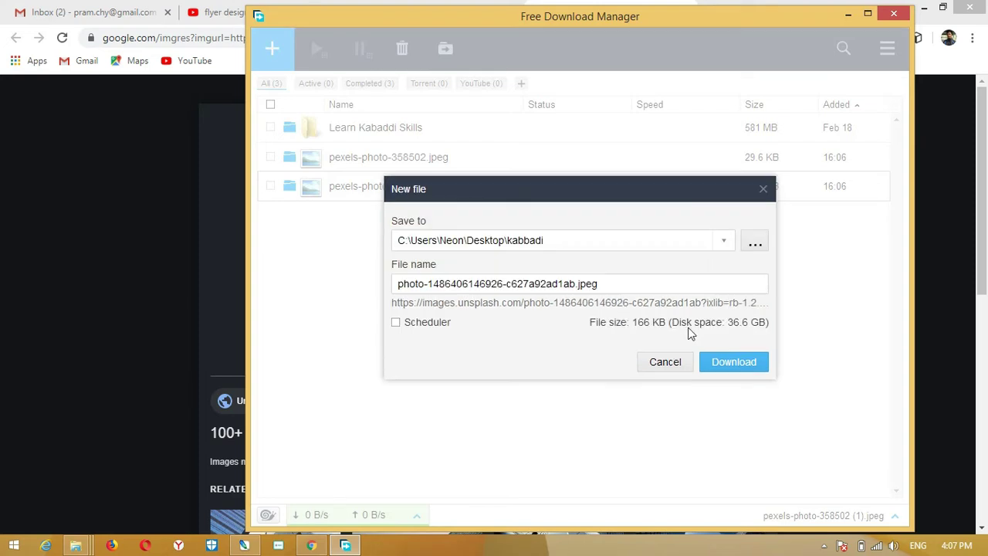
{"action": "left_click", "coordinate": [706, 364]}
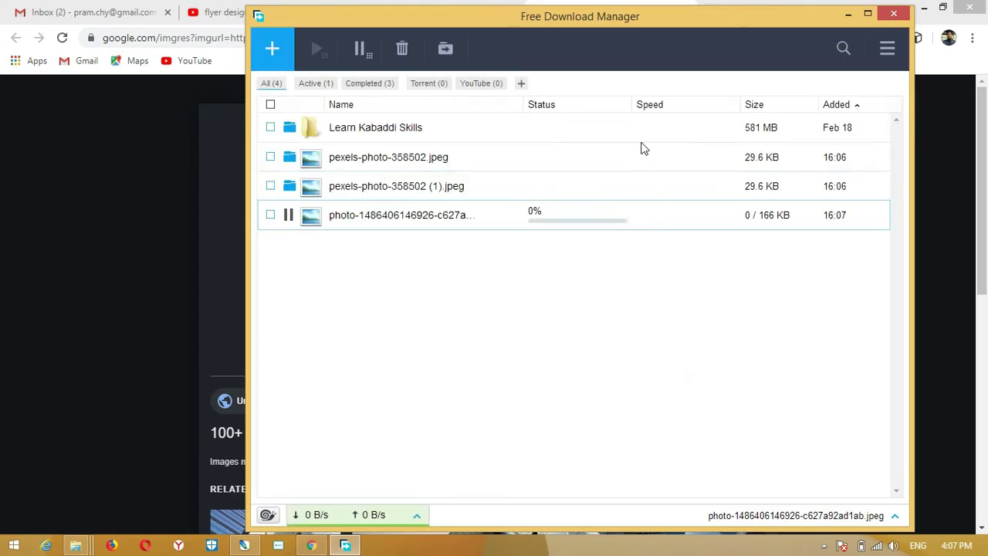
Open the downloaded skyscraper photo in Photoshop and arrange its floating window beside the Flyer Design window.
{"action": "left_click", "coordinate": [289, 217]}
{"action": "left_click_drag", "start_coordinate": [423, 213], "coordinate": [250, 345]}
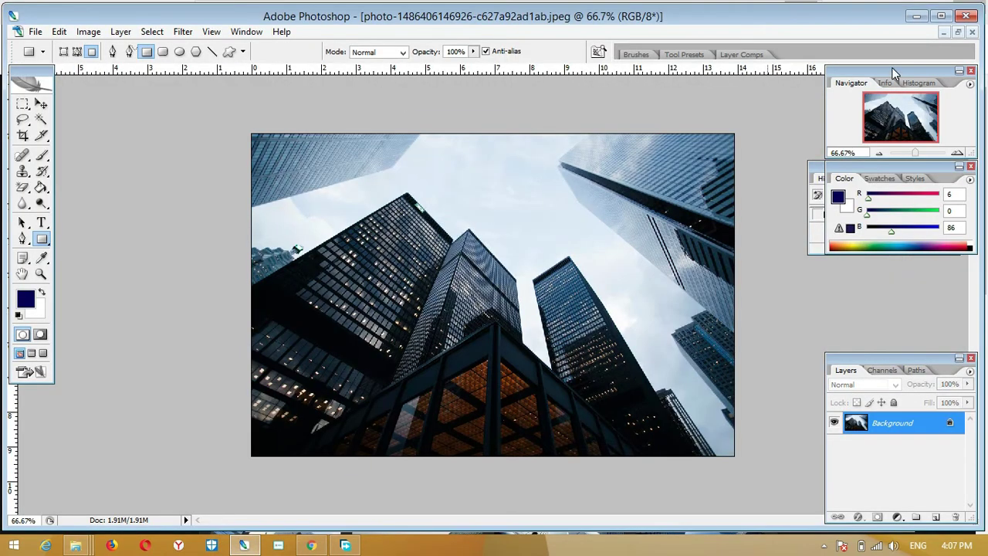
{"action": "left_click", "coordinate": [958, 31]}
{"action": "left_click_drag", "start_coordinate": [425, 90], "coordinate": [676, 123]}
{"action": "left_click_drag", "start_coordinate": [486, 116], "coordinate": [526, 51]}
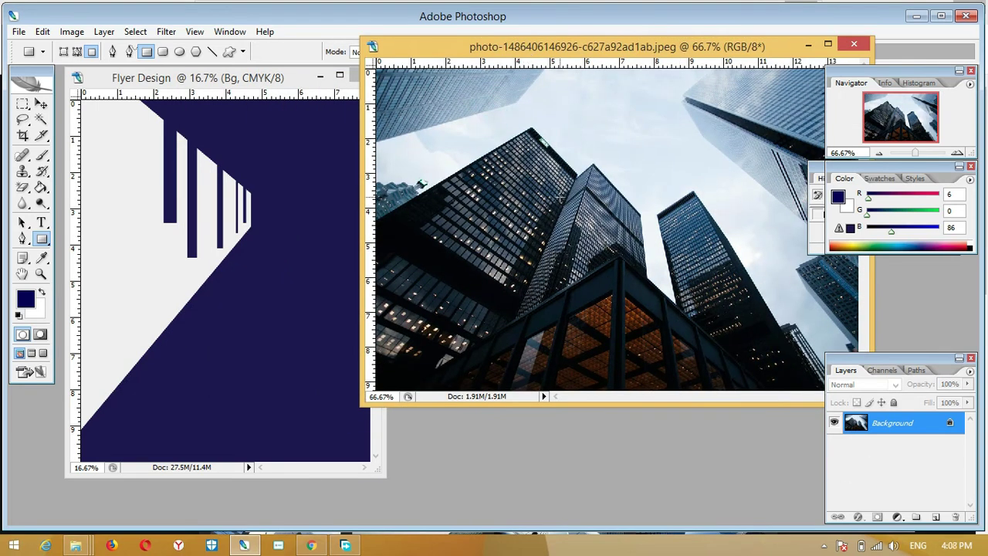
Convert the photo's locked Background to Layer 0 and copy it into the Flyer Design document above the Bg layer.
{"action": "double_click", "coordinate": [915, 429]}
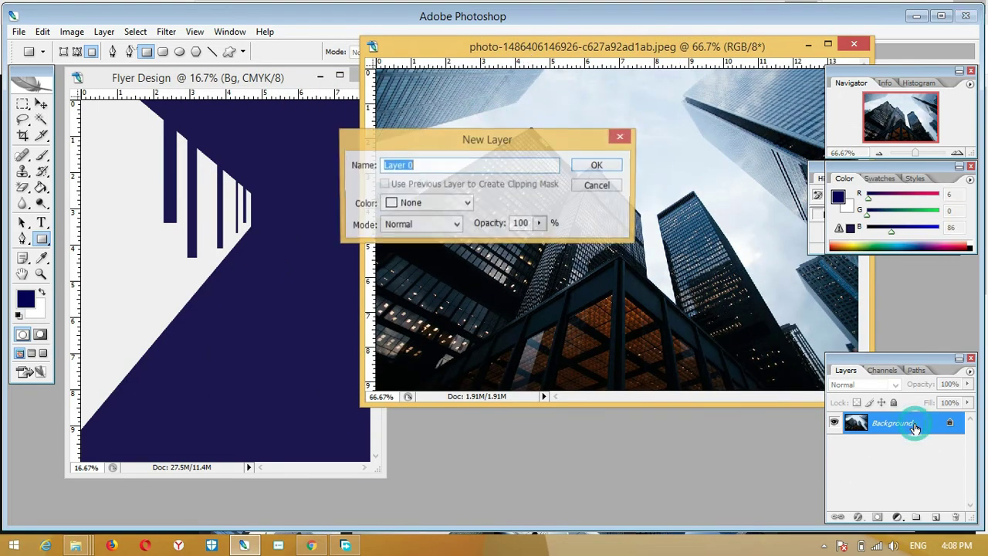
{"action": "key", "text": "Return"}
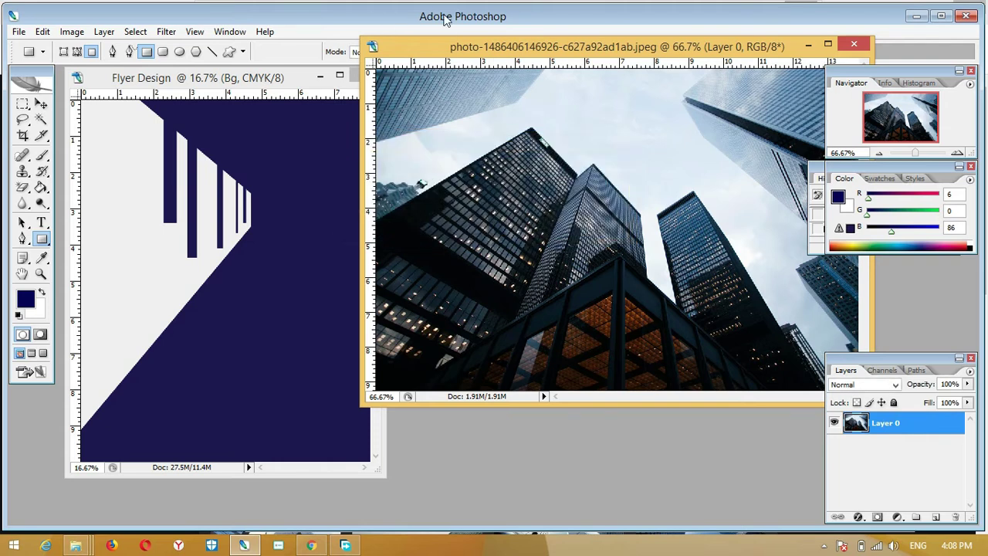
{"action": "left_click_drag", "start_coordinate": [465, 51], "coordinate": [568, 90]}
{"action": "key", "text": "v"}
{"action": "left_click_drag", "start_coordinate": [488, 131], "coordinate": [220, 275]}
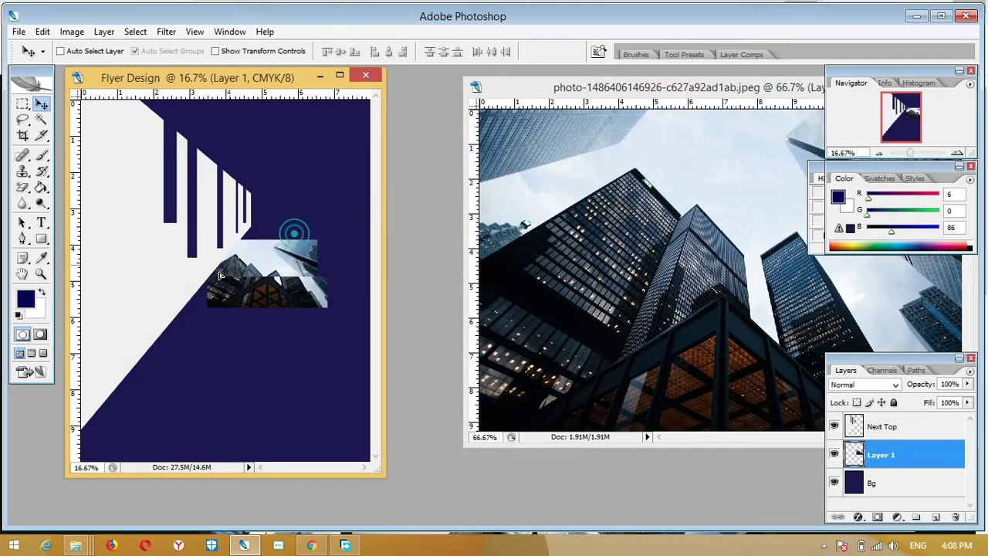
Scale the building photo proportionally to about 466% and position it to cover the whole flyer page.
{"action": "key", "text": "ctrl+t"}
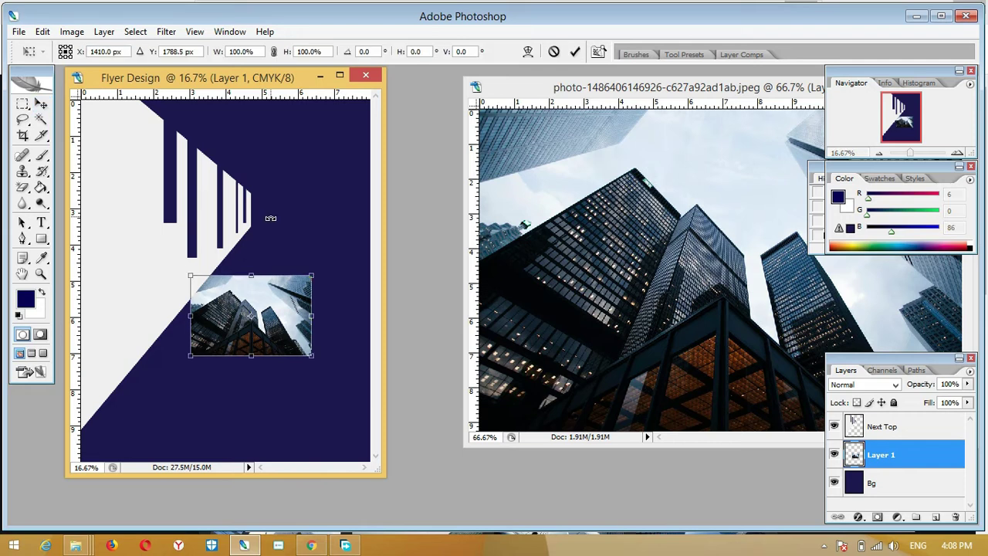
{"action": "left_click_drag", "start_coordinate": [315, 278], "coordinate": [444, 148]}
{"action": "left_click_drag", "start_coordinate": [264, 202], "coordinate": [246, 117]}
{"action": "left_click", "coordinate": [341, 75]}
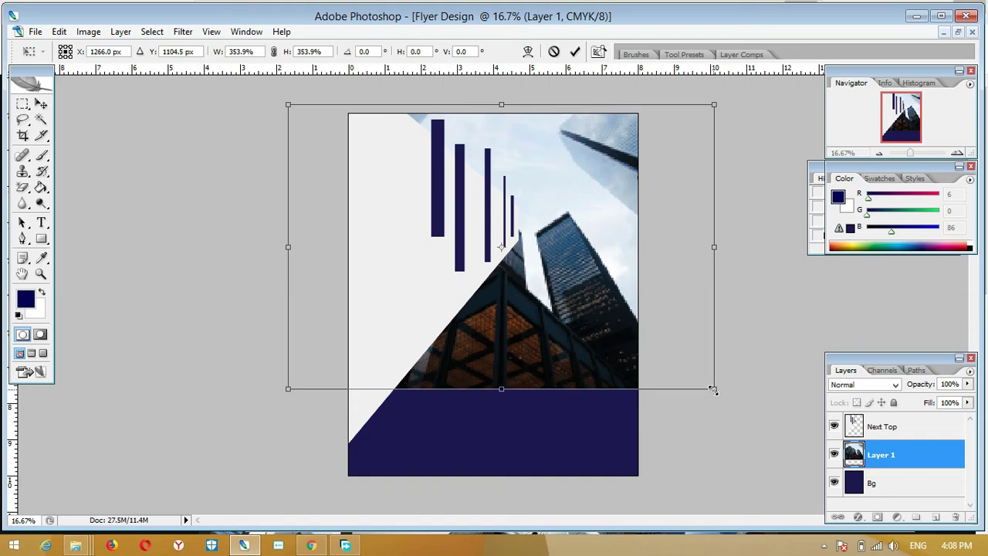
{"action": "left_click_drag", "start_coordinate": [715, 394], "coordinate": [781, 486]}
{"action": "left_click_drag", "start_coordinate": [558, 359], "coordinate": [456, 370]}
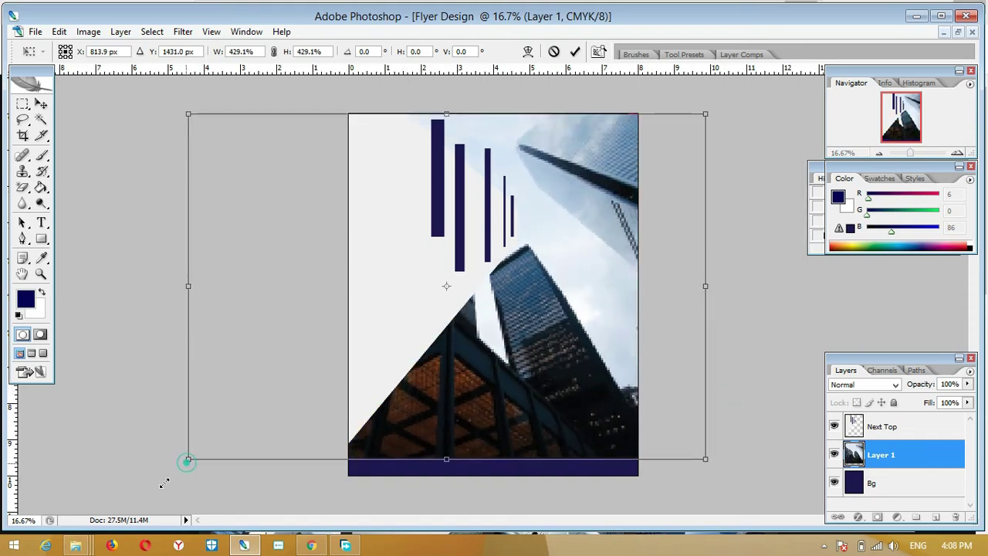
{"action": "left_click_drag", "start_coordinate": [164, 483], "coordinate": [143, 496]}
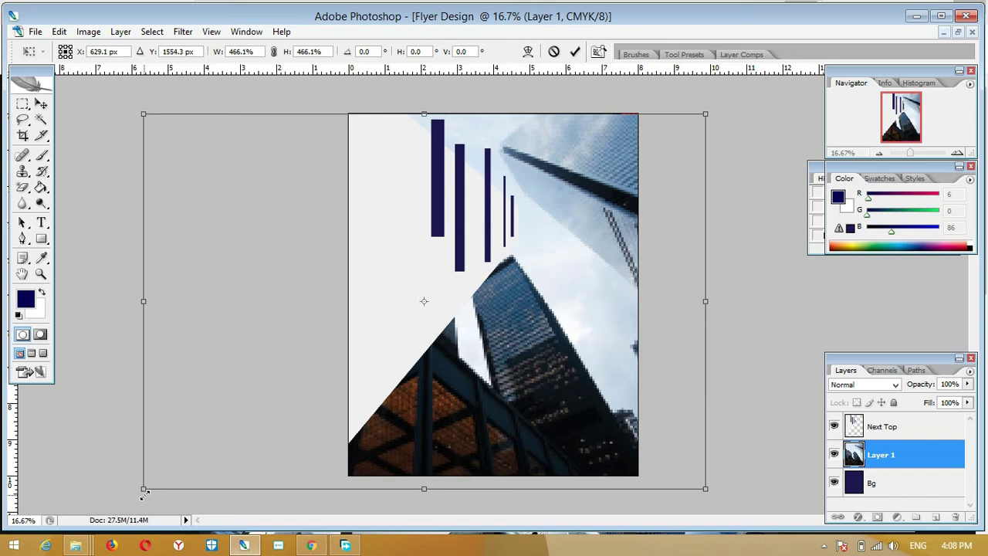
{"action": "key", "text": "Return"}
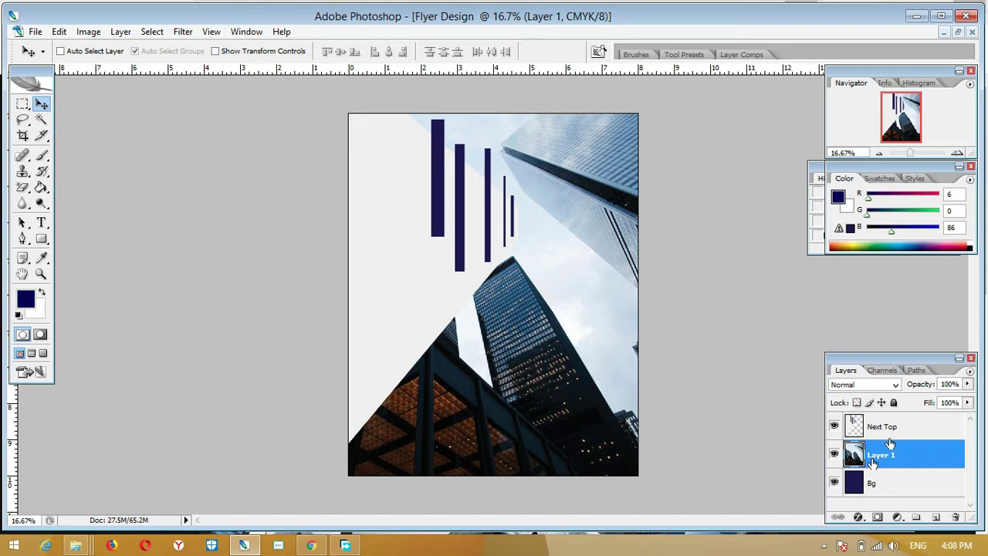
Lower the building photo layer's fill to 49% and its opacity to 71%.
{"action": "left_click", "coordinate": [967, 403]}
{"action": "left_click_drag", "start_coordinate": [959, 416], "coordinate": [930, 424]}
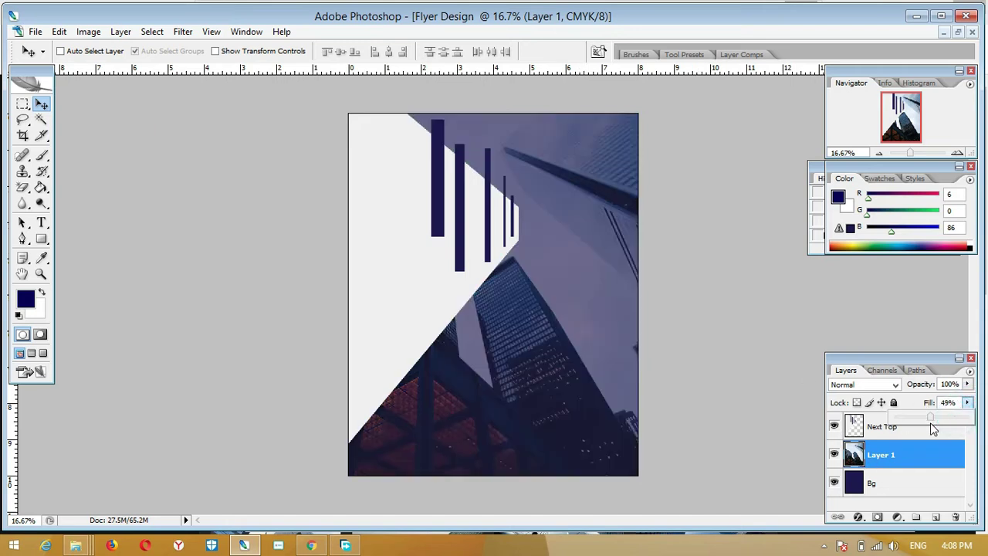
{"action": "left_click_drag", "start_coordinate": [969, 385], "coordinate": [907, 403]}
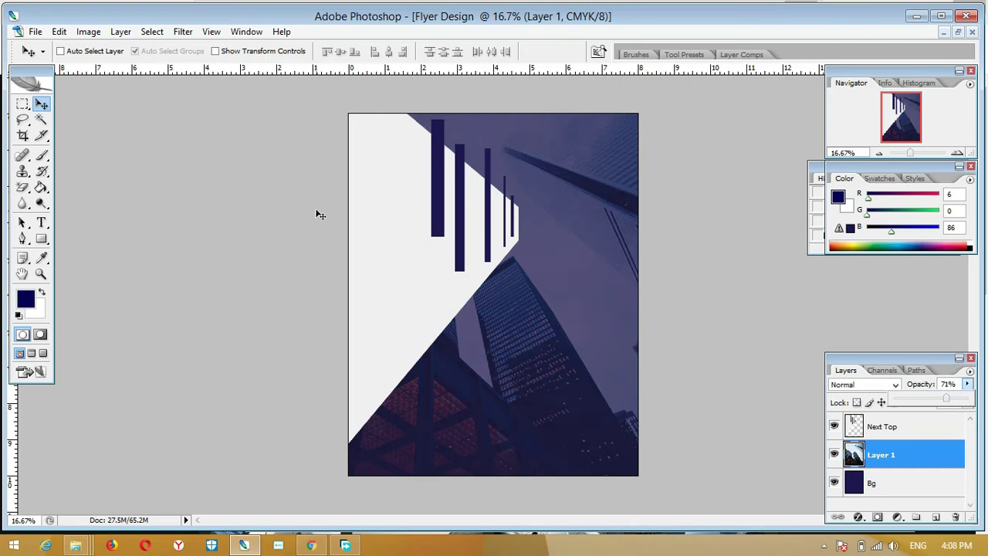
{"action": "left_click", "coordinate": [39, 105]}
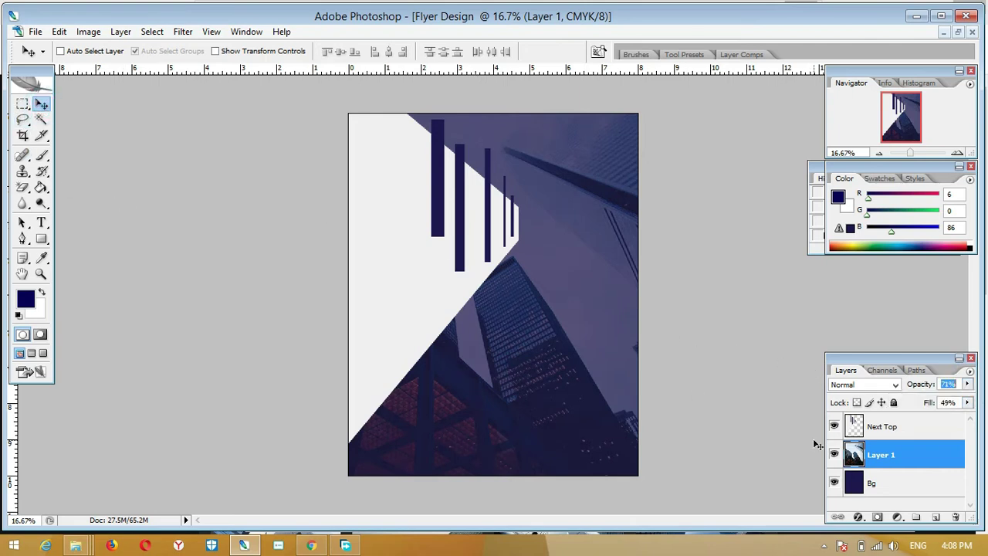
Check the Next Top layer by toggling its visibility, and delete that layer from the flyer.
{"action": "left_click", "coordinate": [884, 423]}
{"action": "left_click", "coordinate": [834, 427]}
{"action": "left_click", "coordinate": [833, 428]}
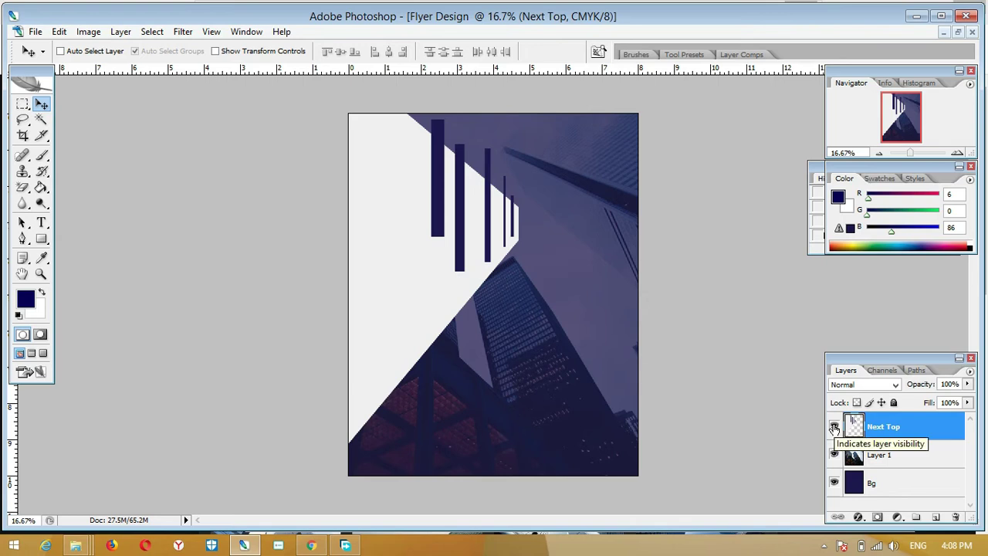
{"action": "left_click", "coordinate": [834, 427]}
{"action": "left_click", "coordinate": [834, 428]}
{"action": "left_click", "coordinate": [834, 428]}
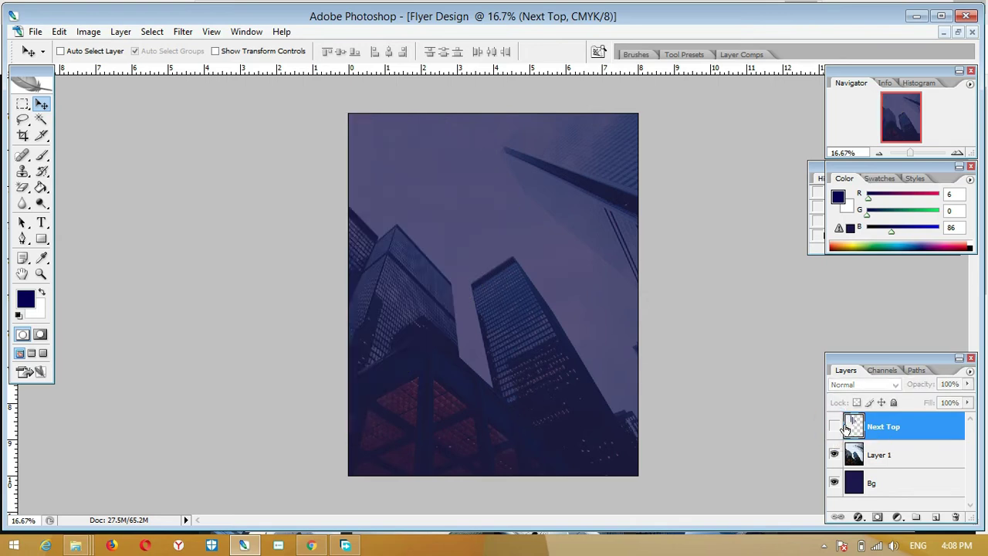
{"action": "left_click", "coordinate": [833, 427]}
{"action": "left_click", "coordinate": [955, 517]}
{"action": "left_click", "coordinate": [442, 218]}
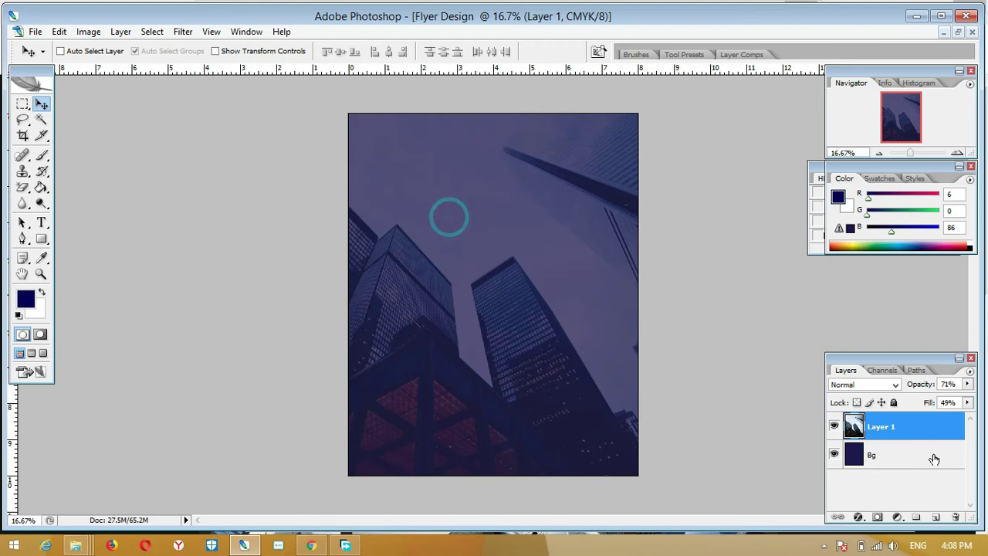
Add a new layer above the building photo and name it top.
{"action": "left_click", "coordinate": [939, 516]}
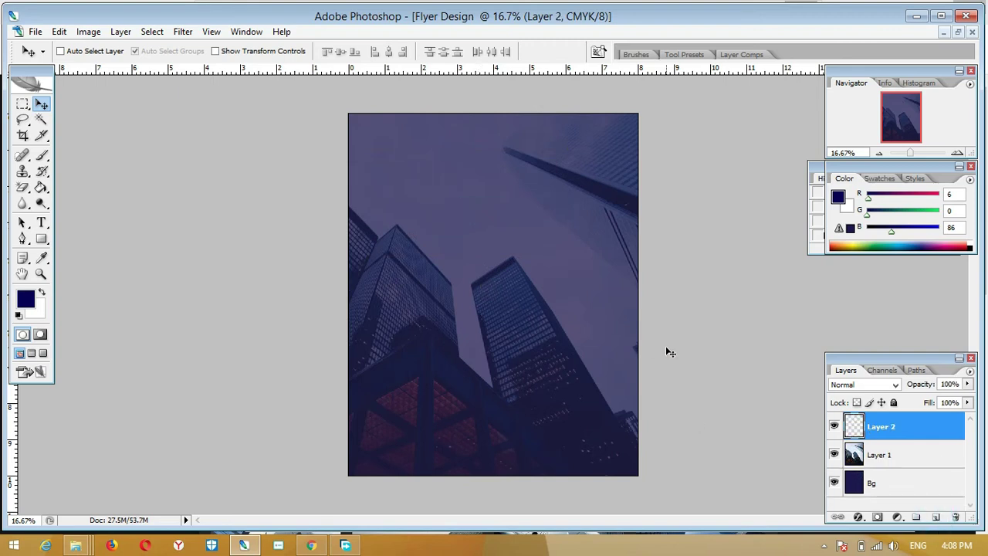
{"action": "double_click", "coordinate": [882, 427]}
{"action": "type", "text": "top"}
{"action": "key", "text": "Return"}
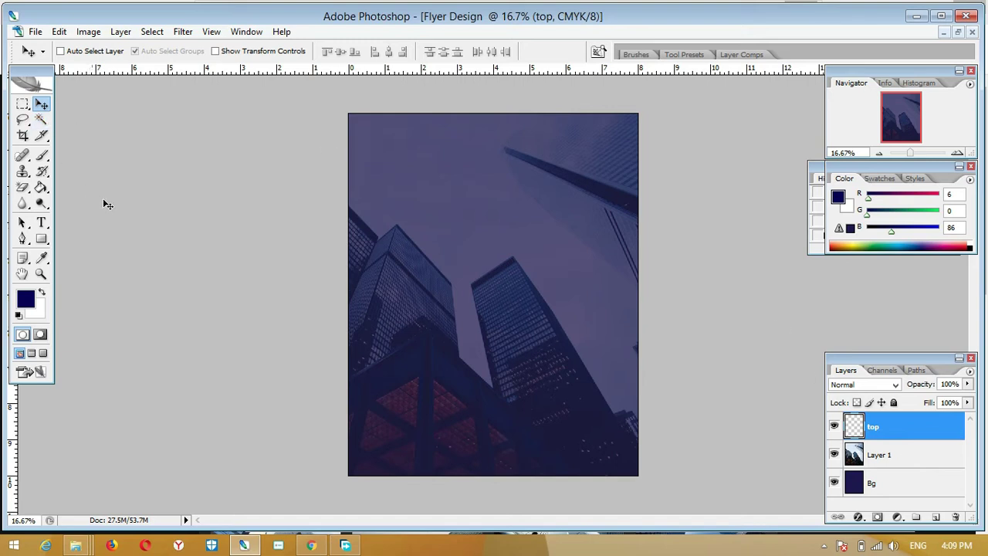
Draw a white filled square about 6.5 inches wide near the page's upper-left corner on the top layer.
{"action": "left_click", "coordinate": [42, 240]}
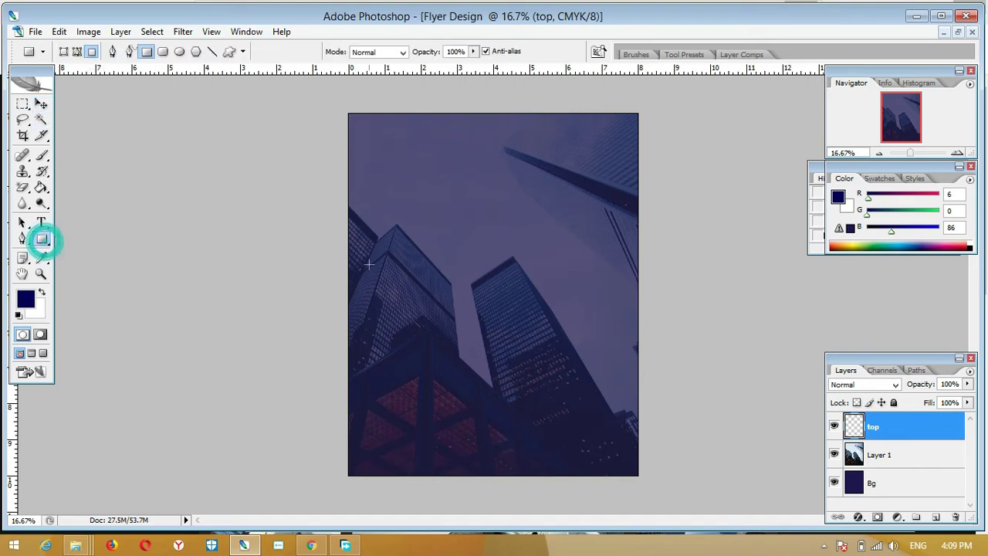
{"action": "left_click", "coordinate": [41, 293]}
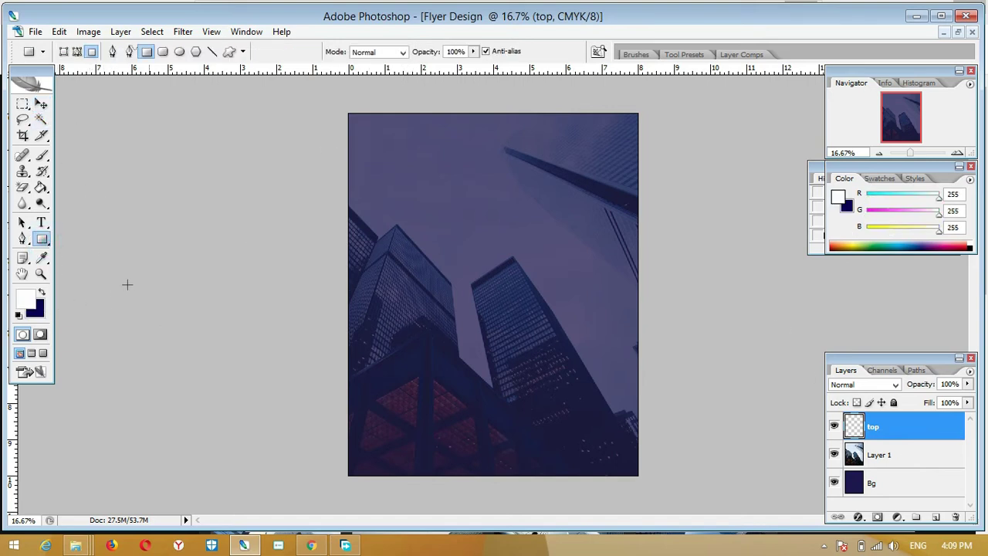
{"action": "left_click_drag", "start_coordinate": [356, 115], "coordinate": [592, 351]}
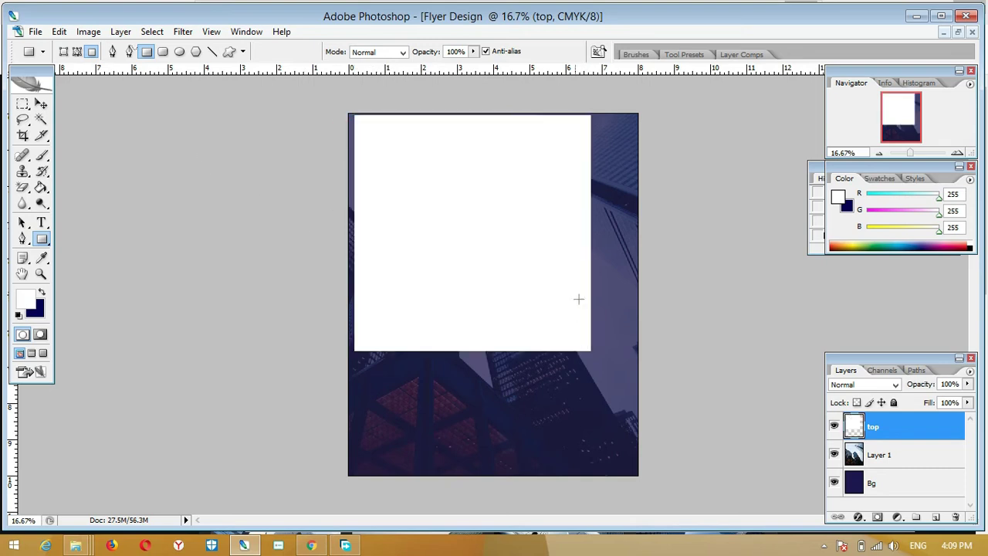
Move the white square to the page's middle and cut two vertical slots about 0.5 inch wide into its upper edge.
{"action": "key", "text": "v"}
{"action": "left_click_drag", "start_coordinate": [522, 178], "coordinate": [533, 257]}
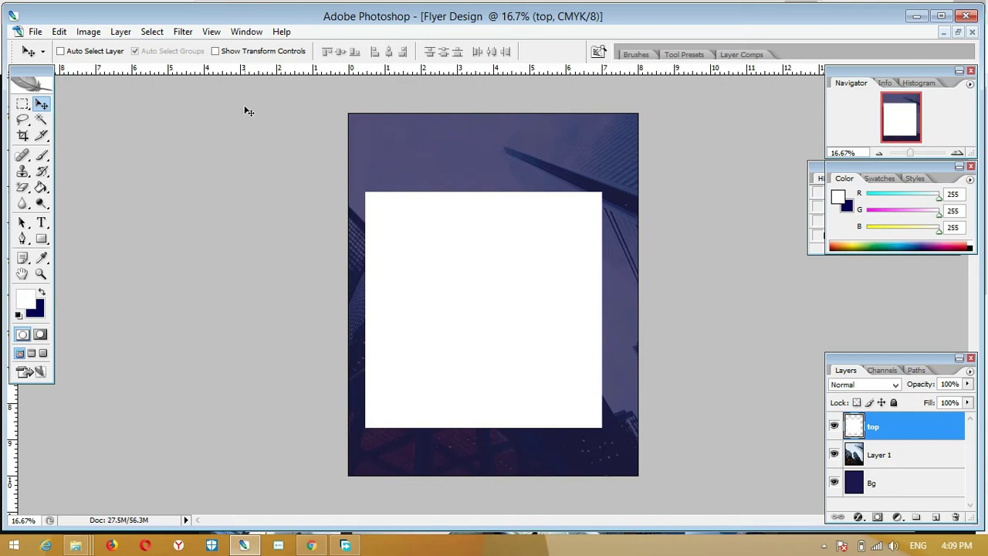
{"action": "left_click", "coordinate": [22, 103]}
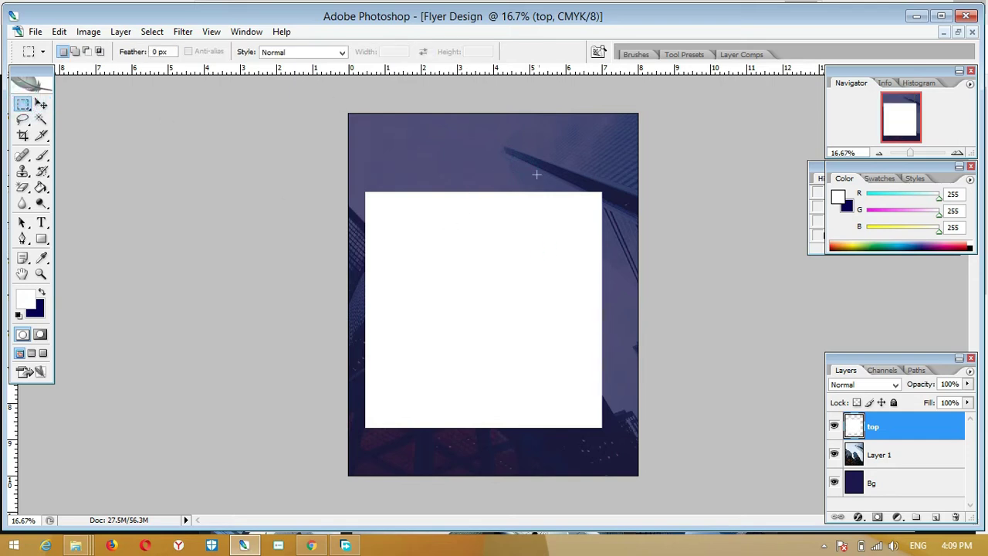
{"action": "left_click_drag", "start_coordinate": [535, 156], "coordinate": [554, 327]}
{"action": "key", "text": "ctrl+x"}
{"action": "left_click_drag", "start_coordinate": [494, 168], "coordinate": [513, 330]}
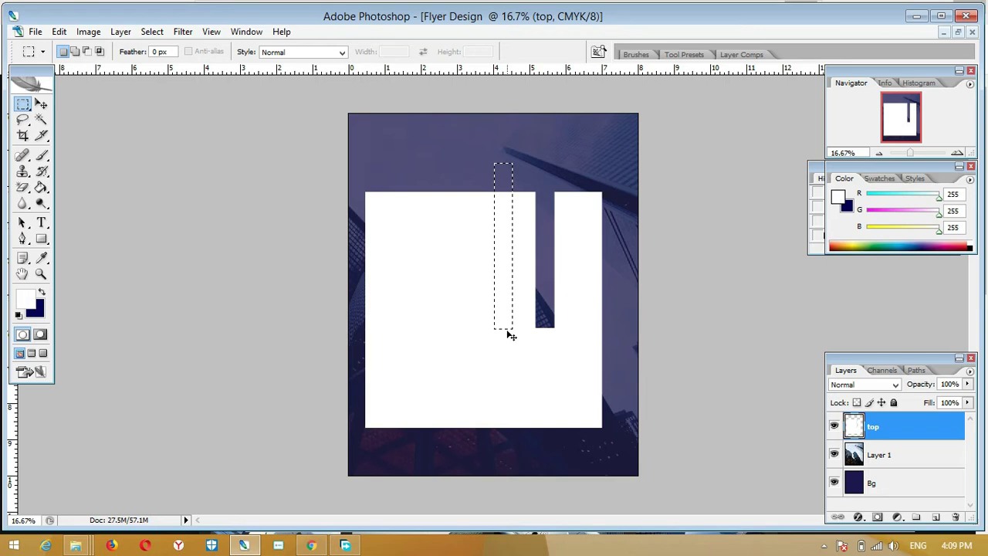
{"action": "key", "text": "ctrl+x"}
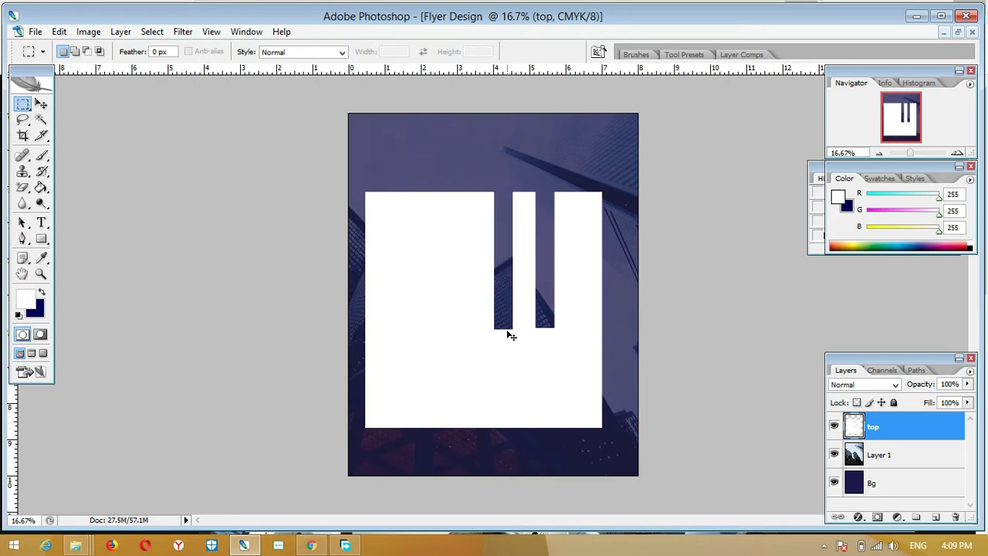
{"action": "key", "text": "ctrl+z"}
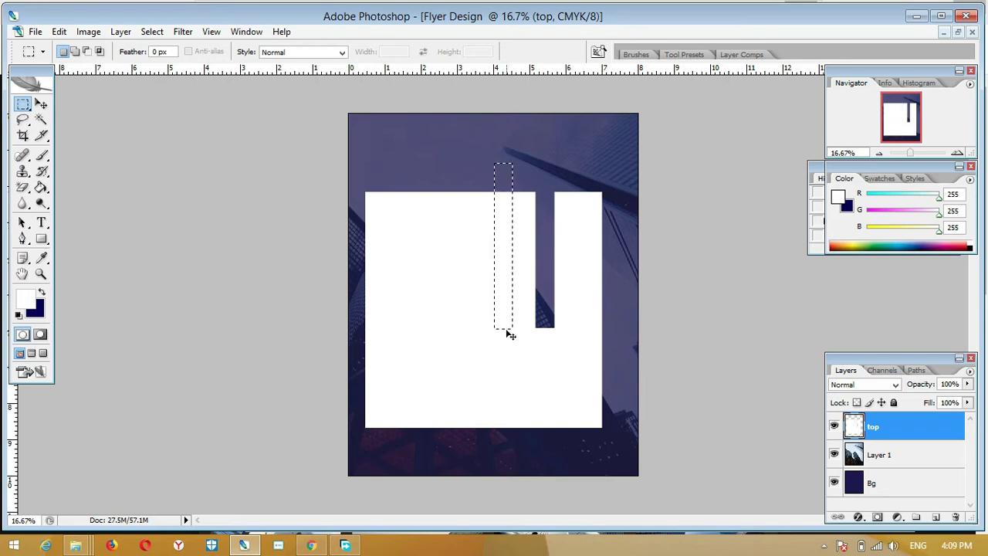
{"action": "key", "text": "ctrl+z"}
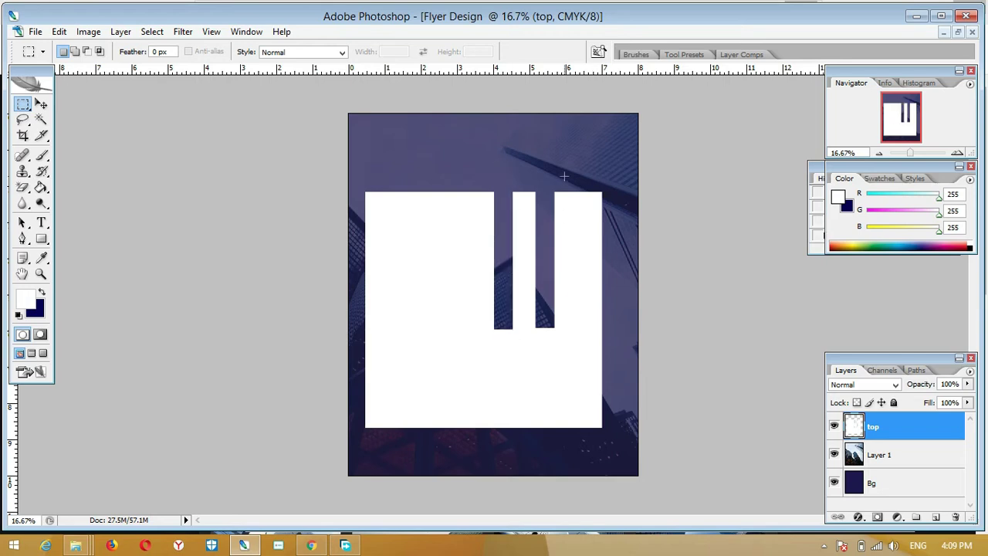
Rotate the slotted square about 45 degrees, enlarge it, and position it so it covers the page's upper-left corner diagonally.
{"action": "key", "text": "ctrl+t"}
{"action": "left_click_drag", "start_coordinate": [620, 170], "coordinate": [644, 382]}
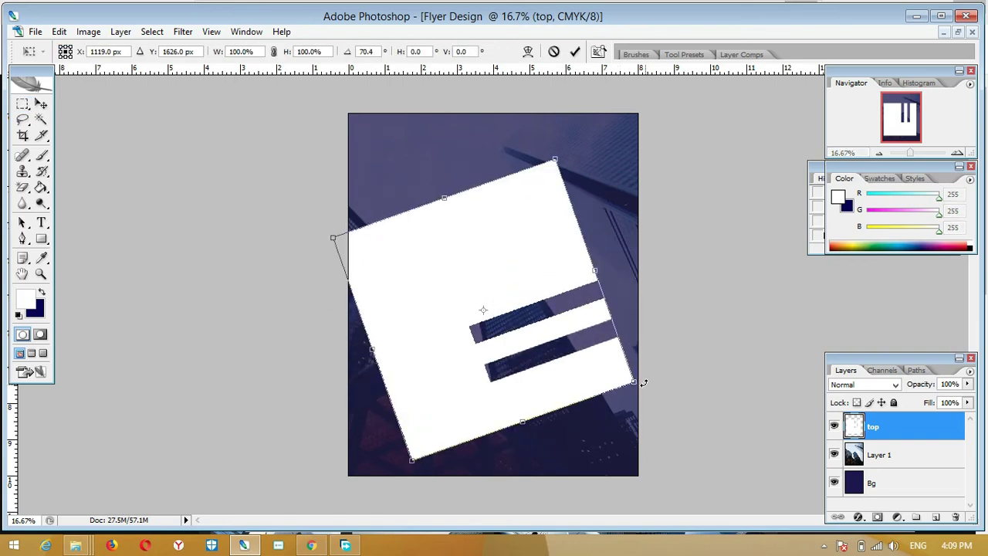
{"action": "left_click_drag", "start_coordinate": [572, 257], "coordinate": [517, 193]}
{"action": "left_click_drag", "start_coordinate": [592, 318], "coordinate": [469, 280]}
{"action": "left_click_drag", "start_coordinate": [436, 183], "coordinate": [498, 116]}
{"action": "left_click_drag", "start_coordinate": [473, 314], "coordinate": [503, 342]}
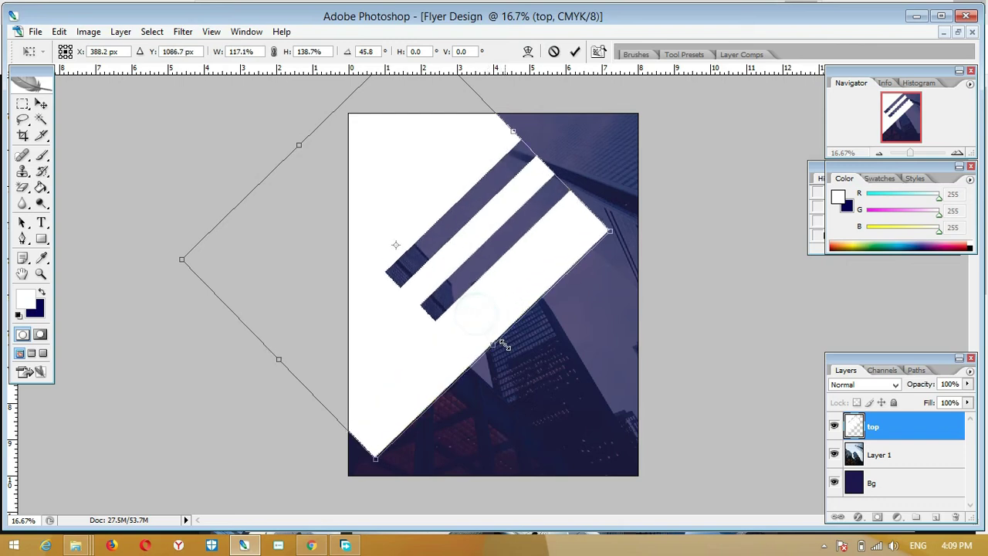
{"action": "left_click_drag", "start_coordinate": [504, 268], "coordinate": [480, 258]}
{"action": "key", "text": "Return"}
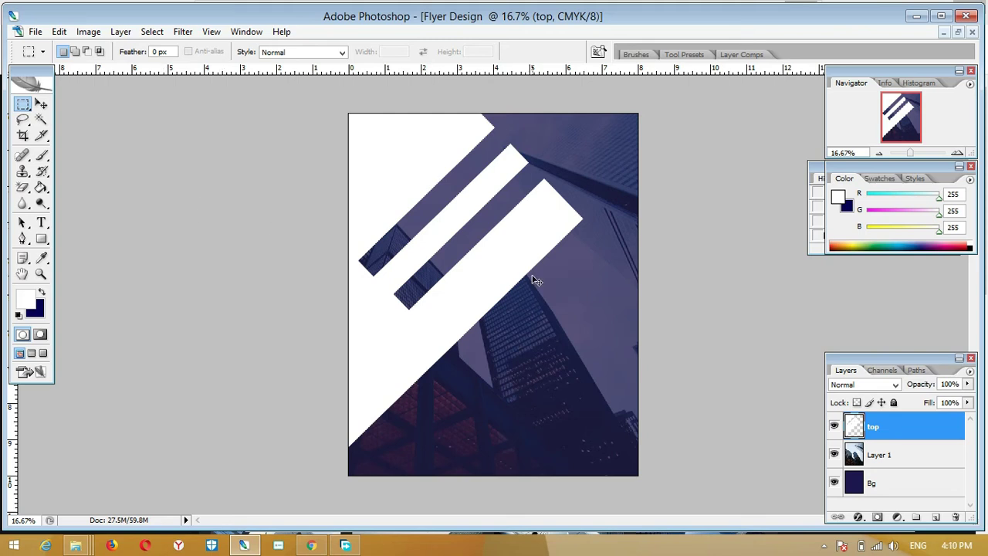
Narrow the rotated white shape to about 87% of its width.
{"action": "key", "text": "ctrl+t"}
{"action": "left_click_drag", "start_coordinate": [582, 231], "coordinate": [510, 215]}
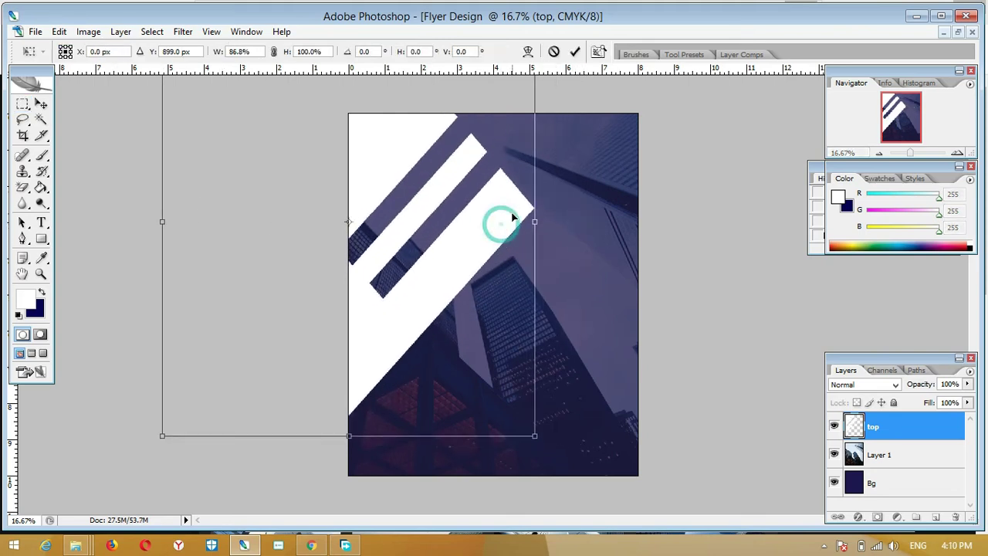
{"action": "key", "text": "Return"}
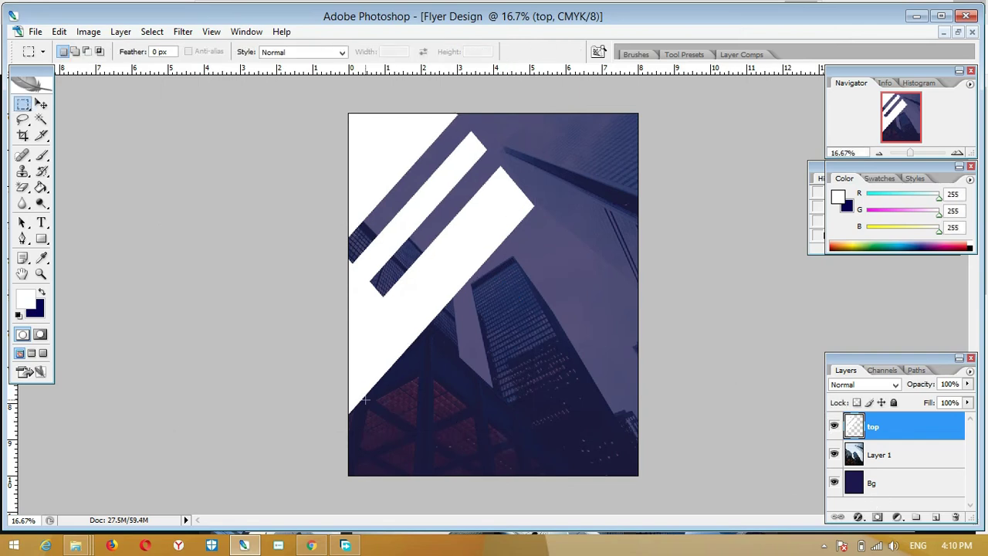
Add a new layer and place it between the top layer and the building photo layer.
{"action": "left_click", "coordinate": [41, 238]}
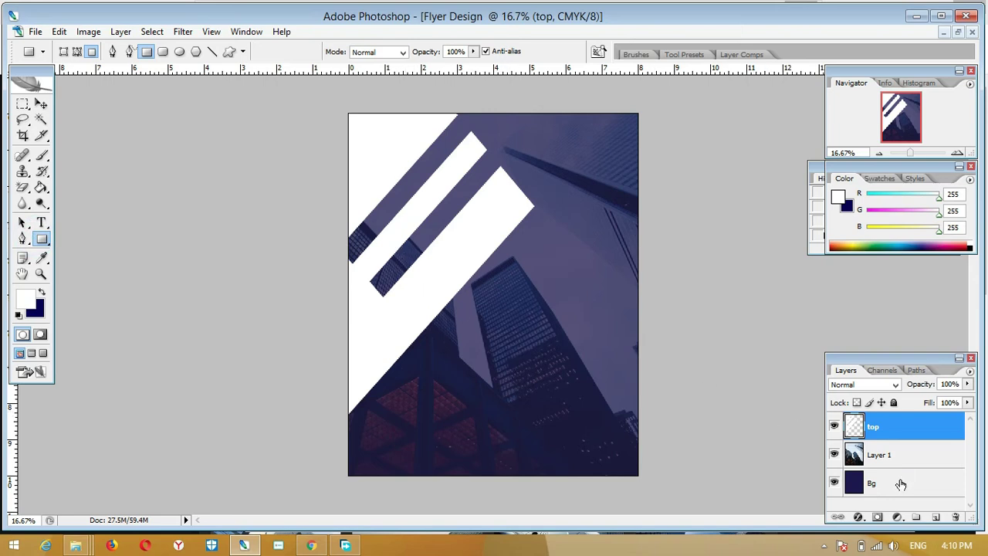
{"action": "left_click", "coordinate": [936, 516]}
{"action": "left_click_drag", "start_coordinate": [887, 430], "coordinate": [885, 480]}
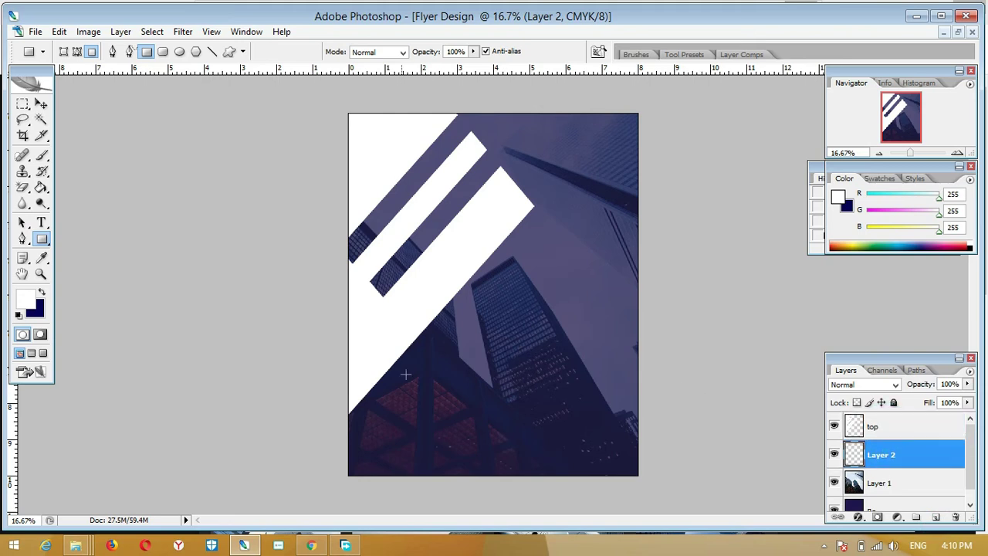
{"action": "left_click_drag", "start_coordinate": [313, 379], "coordinate": [467, 403]}
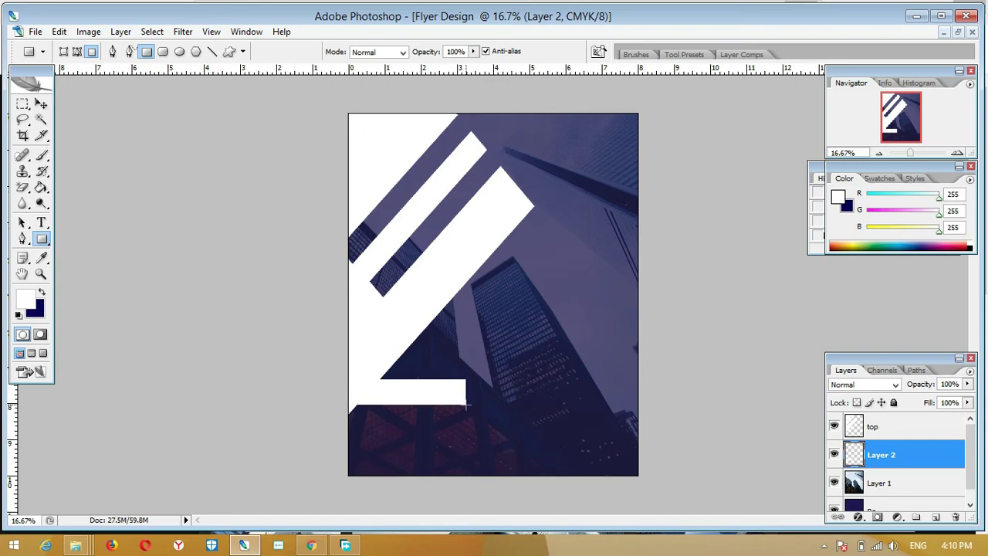
{"action": "key", "text": "ctrl+z"}
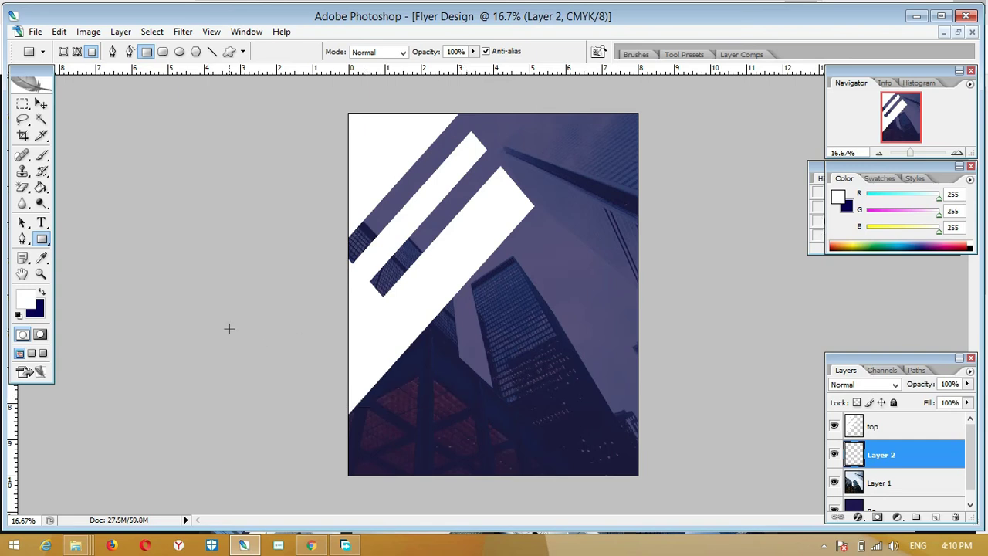
Set the foreground color to bright turquoise, RGB 0, 255, 198.
{"action": "key", "text": "x"}
{"action": "left_click", "coordinate": [32, 302]}
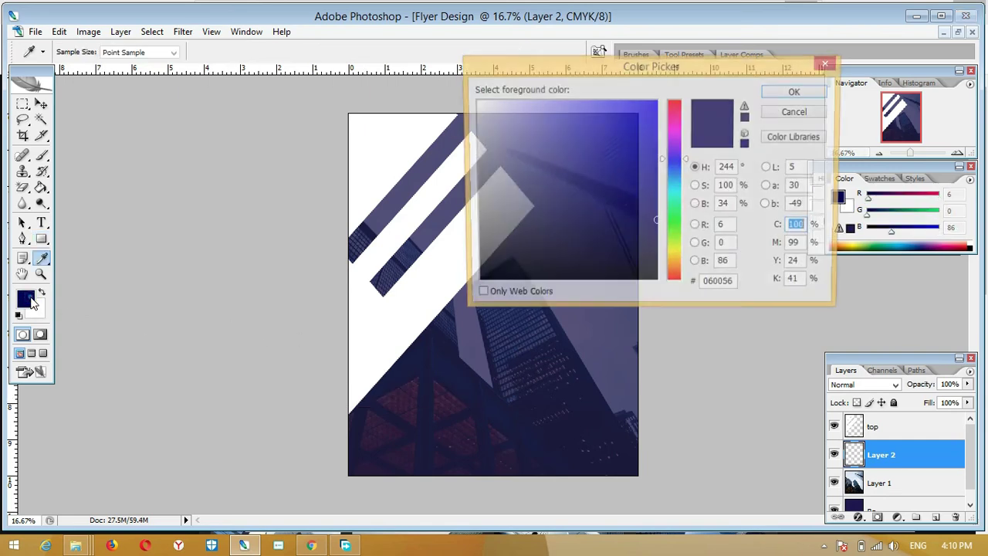
{"action": "left_click_drag", "start_coordinate": [665, 193], "coordinate": [674, 200]}
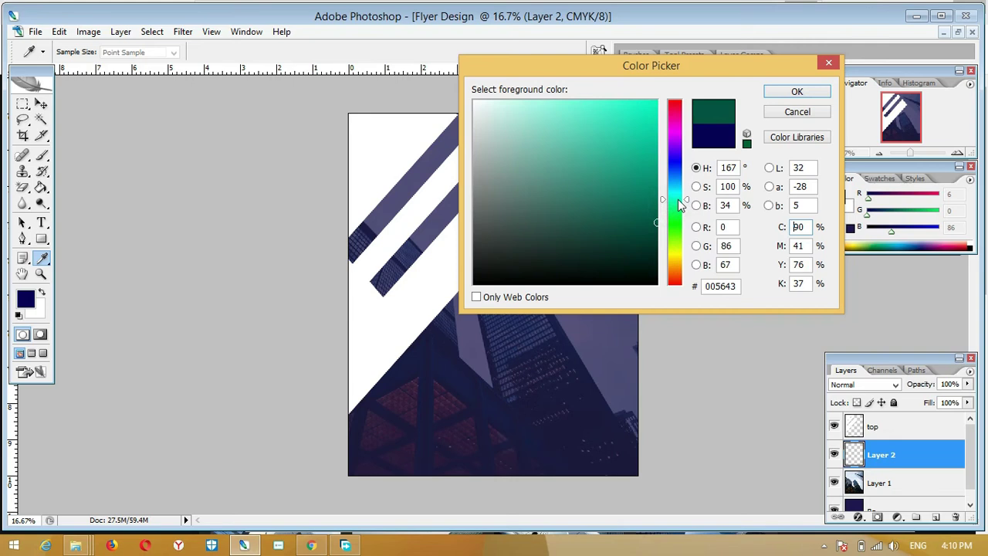
{"action": "left_click", "coordinate": [648, 130]}
{"action": "left_click", "coordinate": [647, 147]}
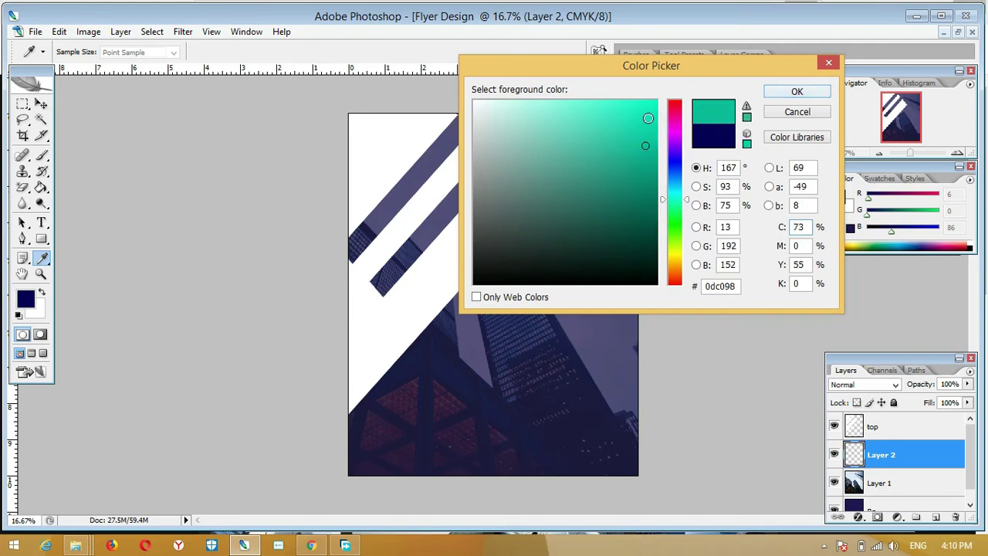
{"action": "left_click", "coordinate": [657, 101]}
{"action": "left_click", "coordinate": [786, 93]}
Draw a turquoise bar about 0.5 inch high across the lower page's left half and place a copy level with it on the right half.
{"action": "left_click_drag", "start_coordinate": [312, 395], "coordinate": [617, 396]}
{"action": "key", "text": "v"}
{"action": "right_click", "coordinate": [445, 395]}
{"action": "left_click", "coordinate": [455, 400]}
{"action": "left_click_drag", "start_coordinate": [443, 395], "coordinate": [444, 395]}
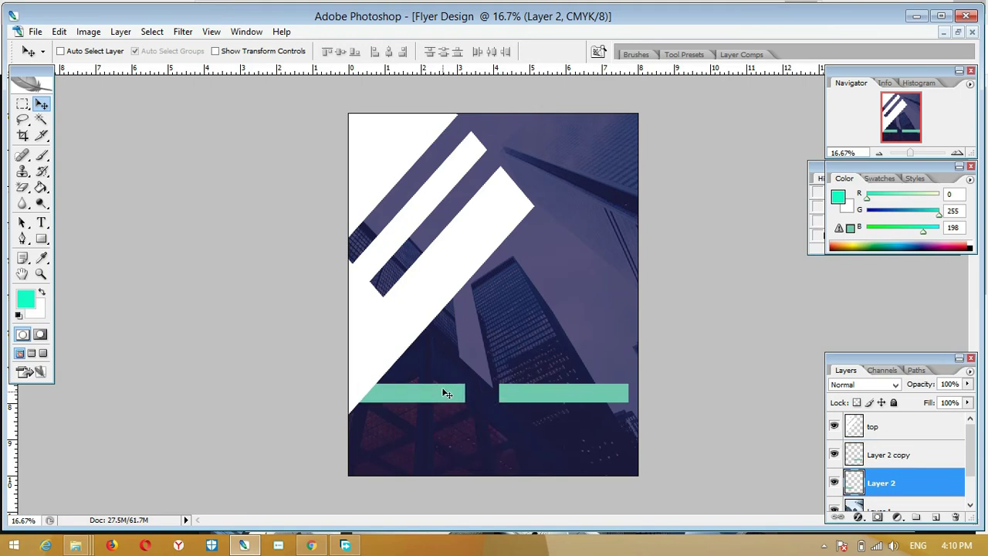
Add the text Company Name in the page's upper area and bring its layer above the top layer.
{"action": "left_click", "coordinate": [41, 223]}
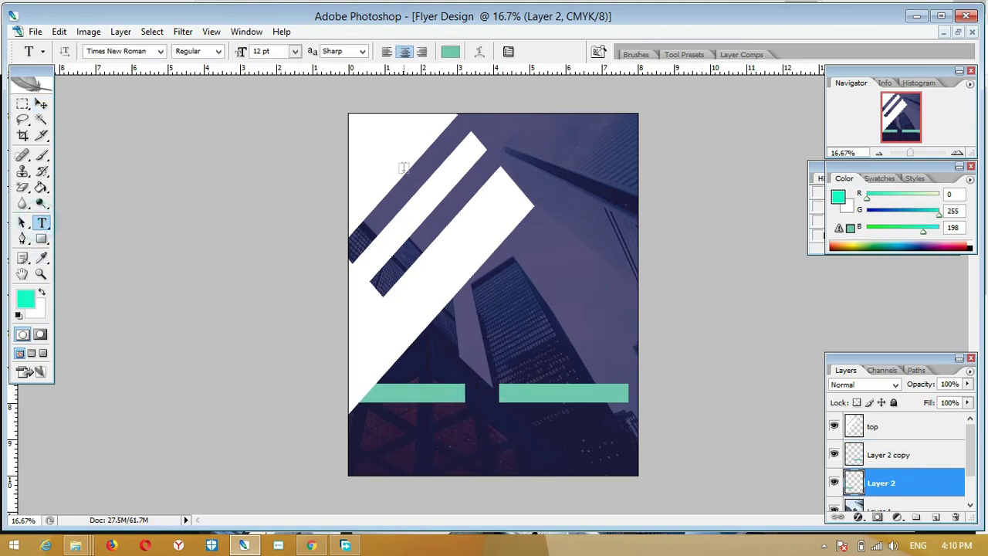
{"action": "left_click", "coordinate": [454, 163]}
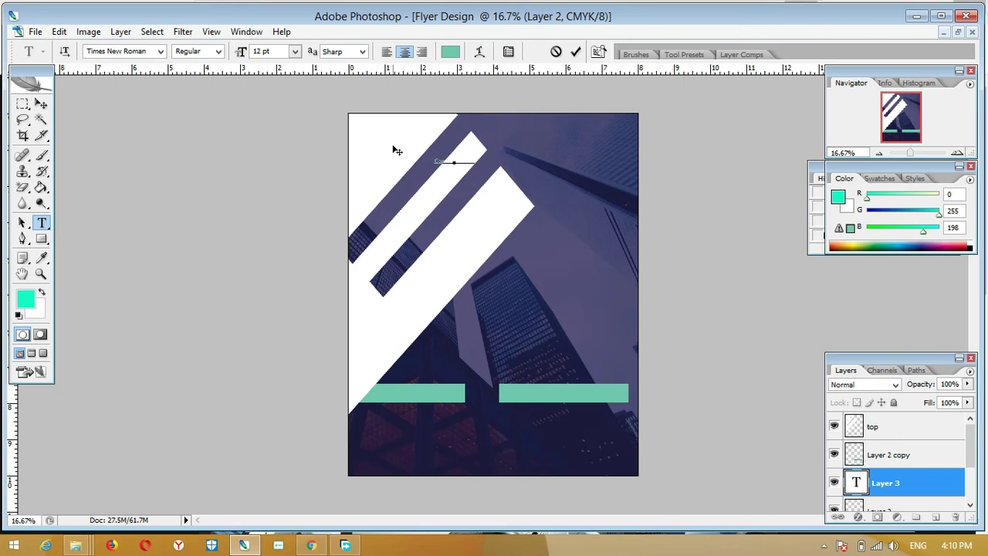
{"action": "left_click_drag", "start_coordinate": [896, 489], "coordinate": [890, 416]}
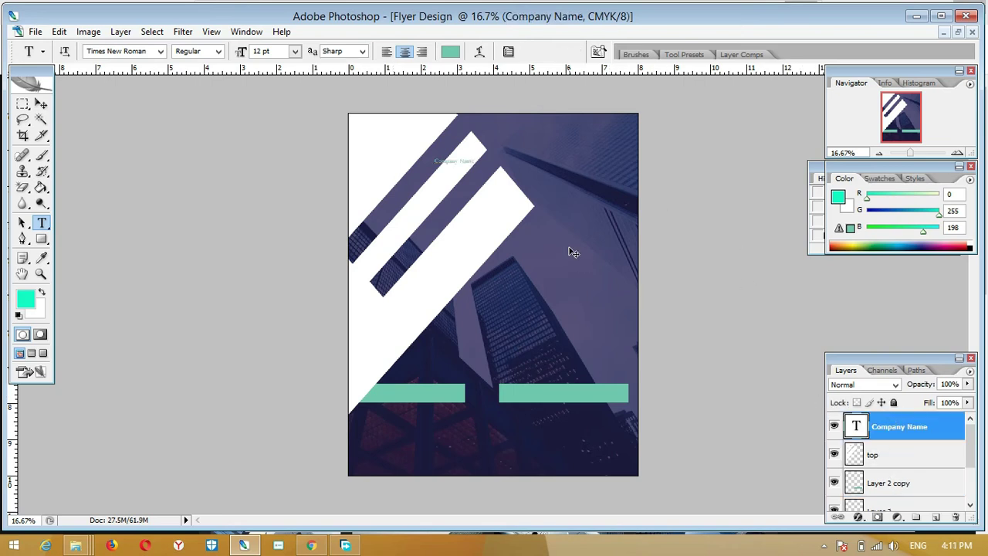
Scale the Company Name text to about 485% and position it near the page's upper edge.
{"action": "key", "text": "ctrl+t"}
{"action": "left_click_drag", "start_coordinate": [479, 168], "coordinate": [575, 151]}
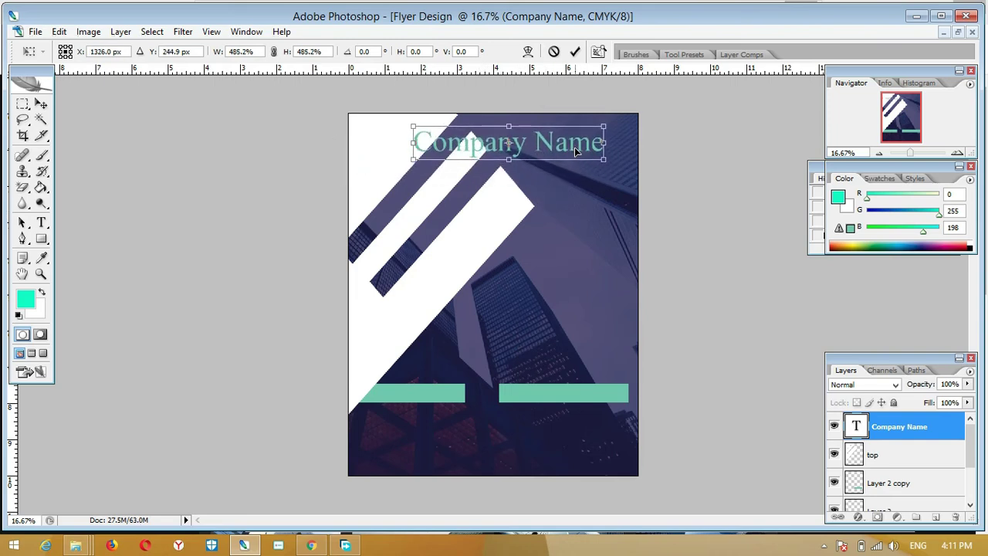
{"action": "key", "text": "Return"}
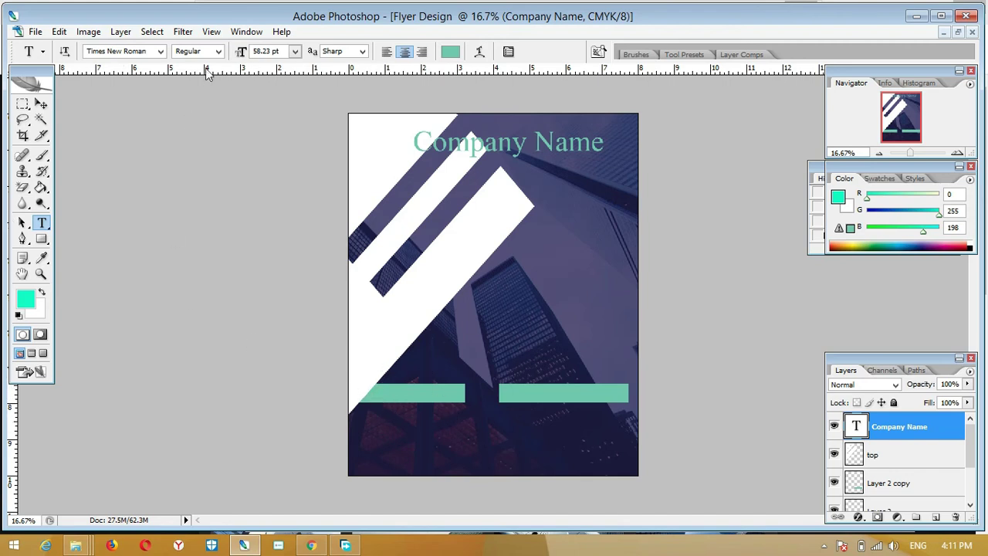
Place a horizontal guide along the turquoise bars' lower edge and set the foreground color to black.
{"action": "left_click_drag", "start_coordinate": [207, 70], "coordinate": [253, 401]}
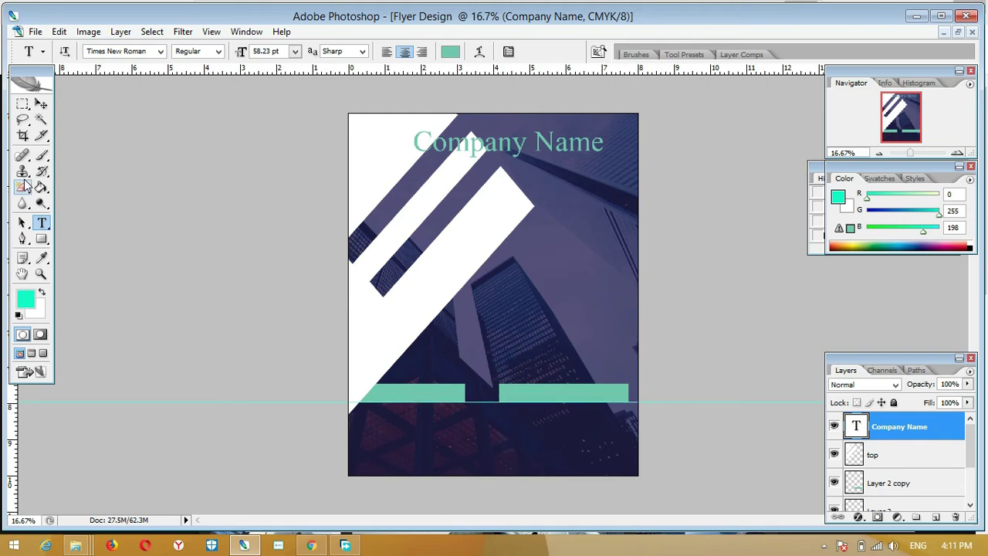
{"action": "left_click", "coordinate": [26, 299]}
{"action": "left_click_drag", "start_coordinate": [564, 225], "coordinate": [743, 324]}
{"action": "key", "text": "Return"}
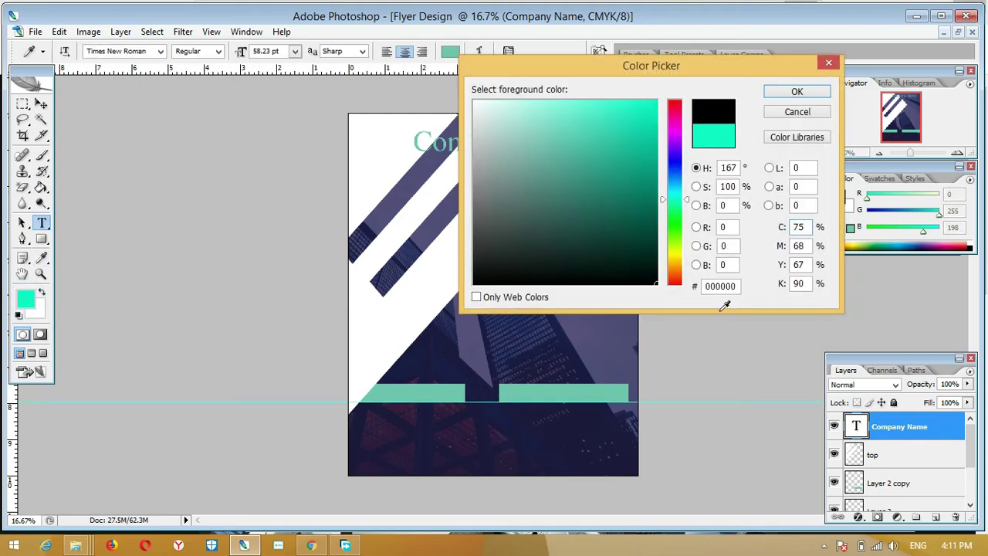
Add the text Lorem Epsum in black at 18 pt on the left turquoise bar.
{"action": "left_click", "coordinate": [378, 394]}
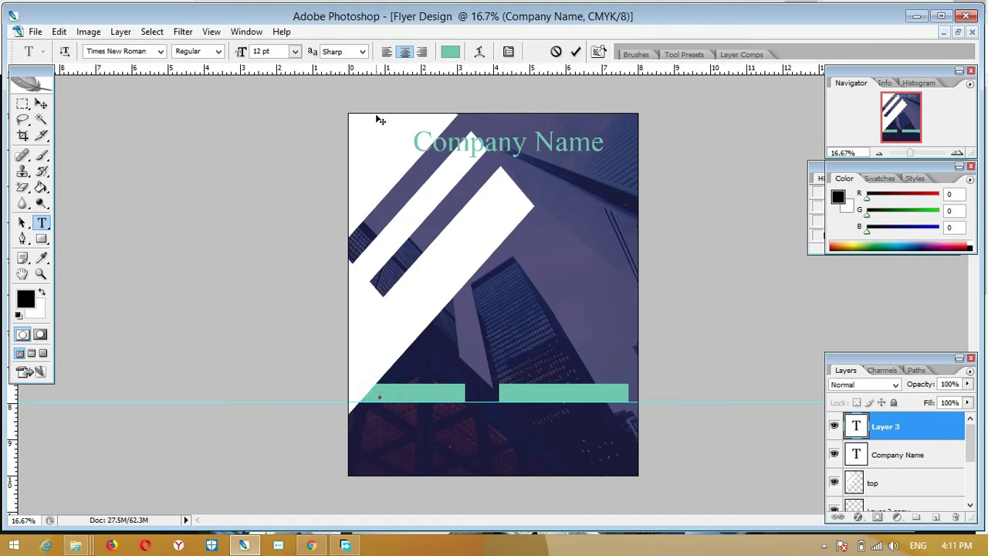
{"action": "left_click", "coordinate": [456, 54]}
{"action": "left_click_drag", "start_coordinate": [633, 217], "coordinate": [660, 300]}
{"action": "key", "text": "Return"}
{"action": "type", "text": "Lorem Ipsum"}
{"action": "left_click_drag", "start_coordinate": [414, 426], "coordinate": [436, 426]}
{"action": "key", "text": "ctrl+a"}
{"action": "left_click", "coordinate": [294, 51]}
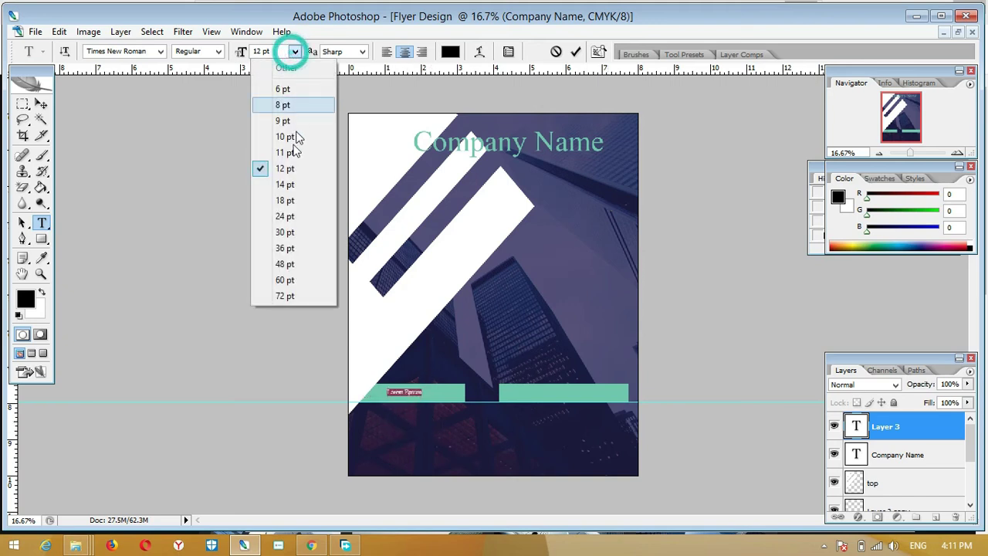
{"action": "left_click", "coordinate": [287, 198]}
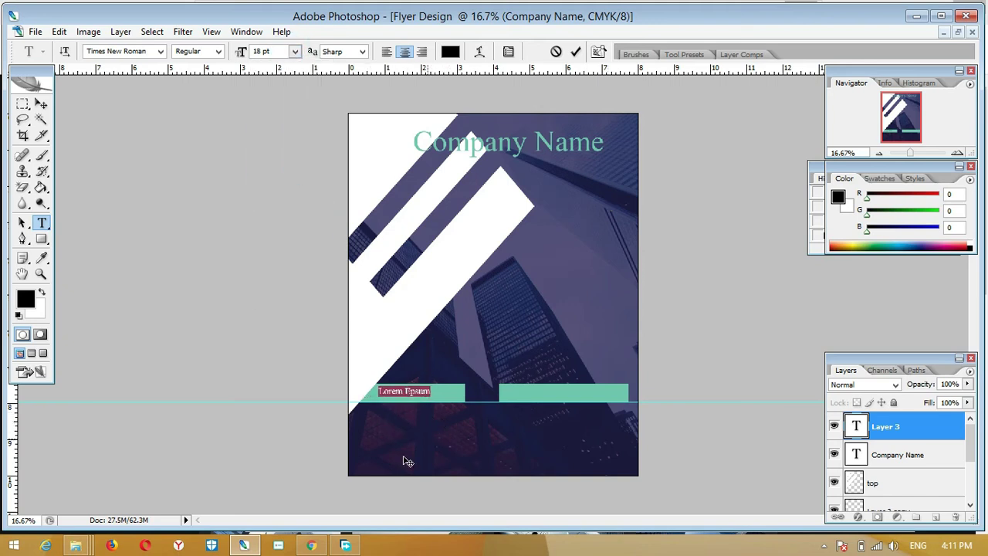
{"action": "left_click", "coordinate": [41, 103]}
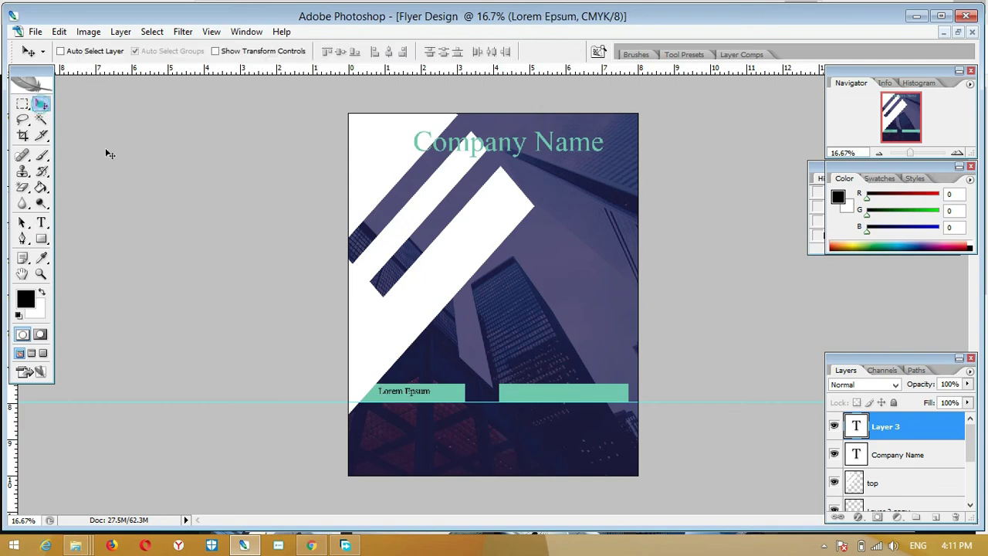
Duplicate the Lorem Epsum text onto the right turquoise bar.
{"action": "left_click", "coordinate": [410, 395], "text": "ctrl"}
{"action": "left_click", "coordinate": [410, 394], "text": "ctrl"}
{"action": "left_click_drag", "start_coordinate": [348, 355], "coordinate": [655, 361]}
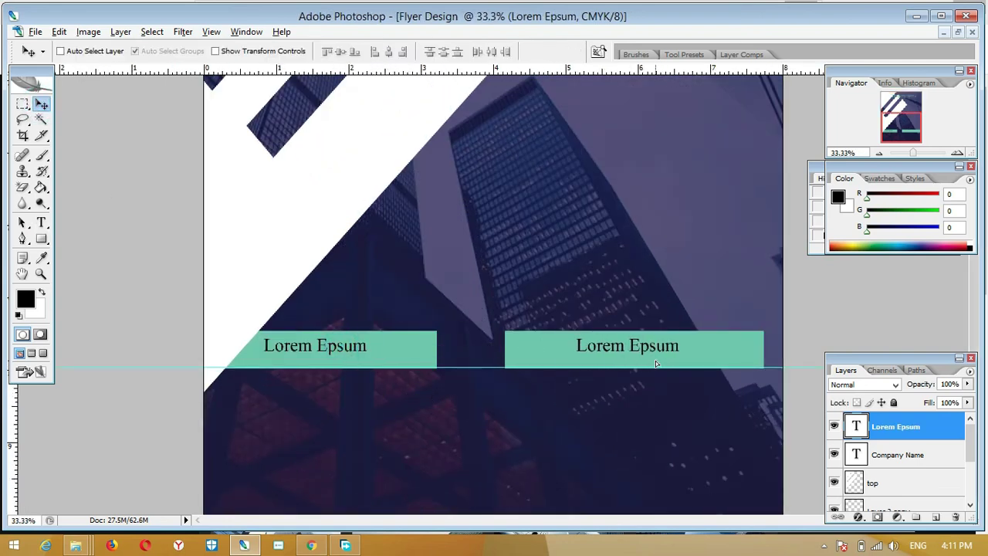
Recolor the Company Name text bright red (f70000).
{"action": "left_click", "coordinate": [478, 316], "text": "ctrl+alt"}
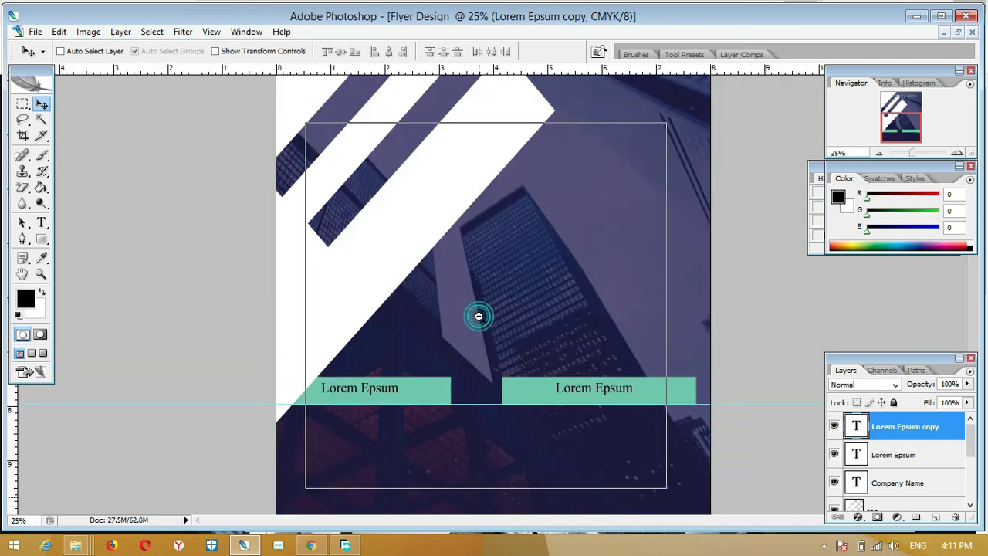
{"action": "left_click", "coordinate": [478, 316], "text": "ctrl+alt"}
{"action": "left_click", "coordinate": [479, 315], "text": "ctrl+alt"}
{"action": "right_click", "coordinate": [514, 186]}
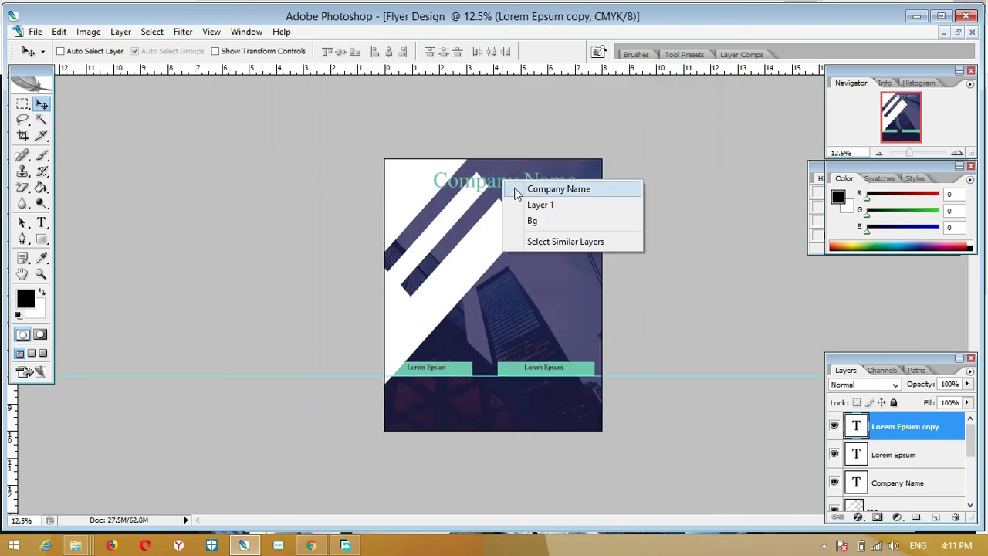
{"action": "left_click", "coordinate": [517, 192]}
{"action": "key", "text": "t"}
{"action": "left_click", "coordinate": [515, 188]}
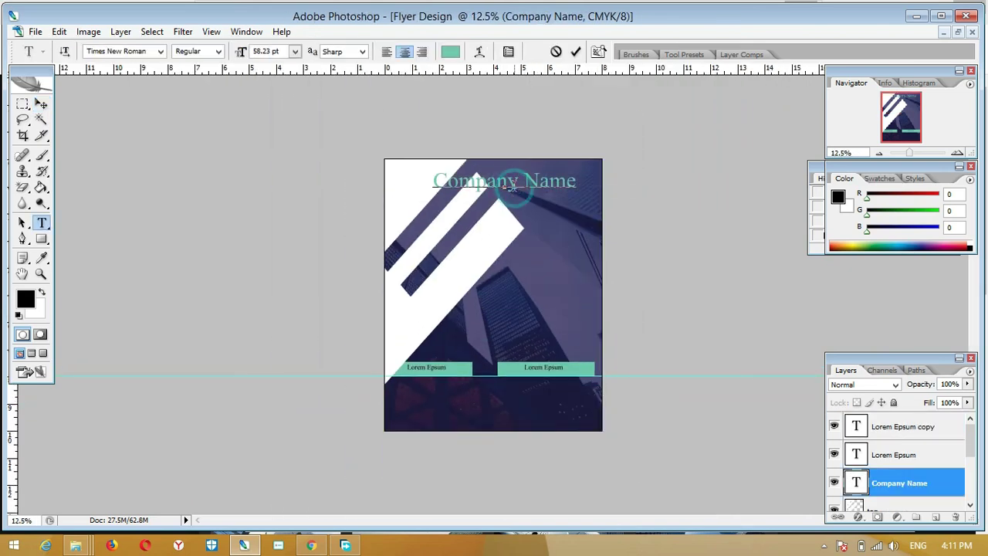
{"action": "key", "text": "ctrl+a"}
{"action": "left_click", "coordinate": [457, 59]}
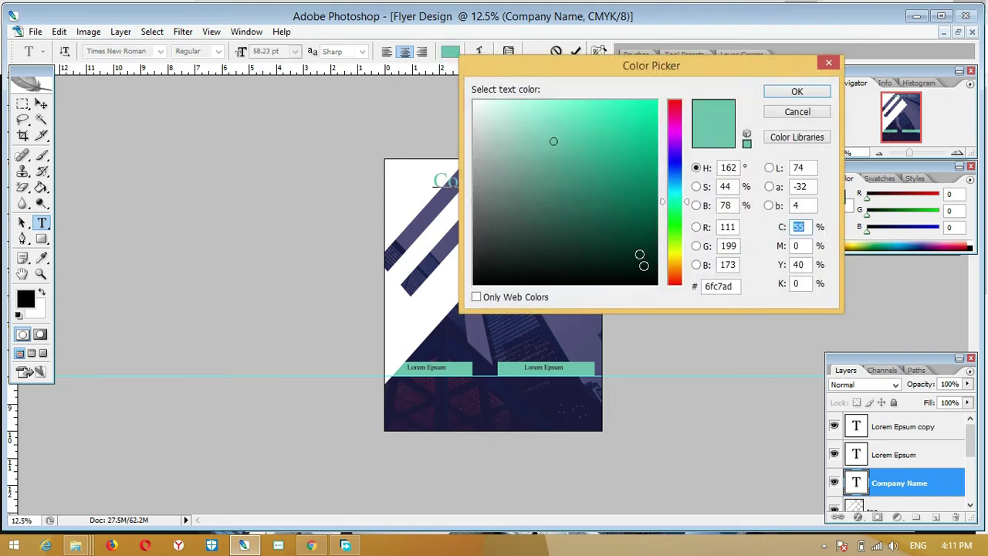
{"action": "left_click_drag", "start_coordinate": [640, 258], "coordinate": [659, 286]}
{"action": "mouse_move", "coordinate": [618, 125]}
{"action": "left_mouse_down"}
{"action": "mouse_move", "coordinate": [626, 109]}
{"action": "mouse_move", "coordinate": [666, 96]}
{"action": "mouse_move", "coordinate": [677, 106]}
{"action": "mouse_move", "coordinate": [677, 94]}
{"action": "left_mouse_up"}
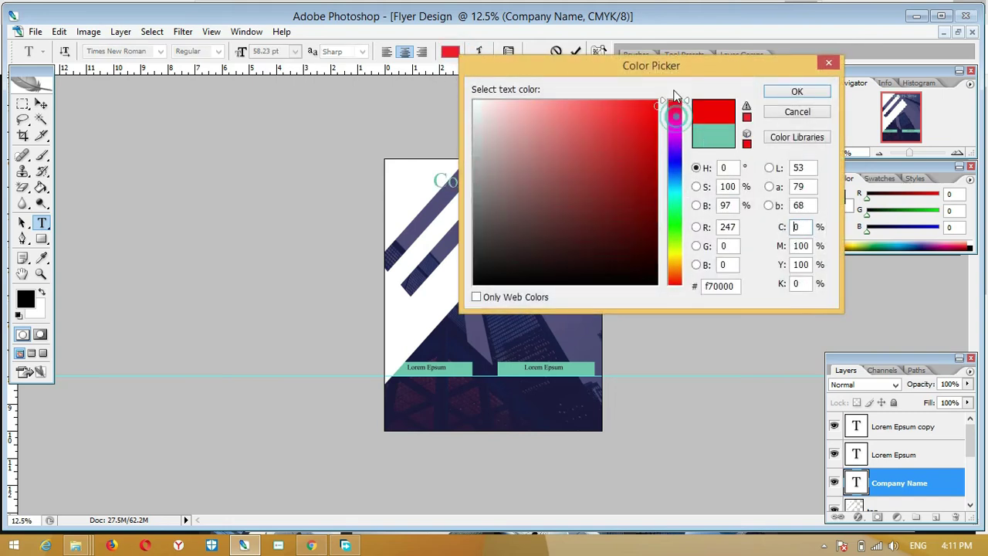
{"action": "left_click", "coordinate": [795, 92]}
Add a Bevel and Emboss effect to the Company Name layer.
{"action": "left_click", "coordinate": [884, 479]}
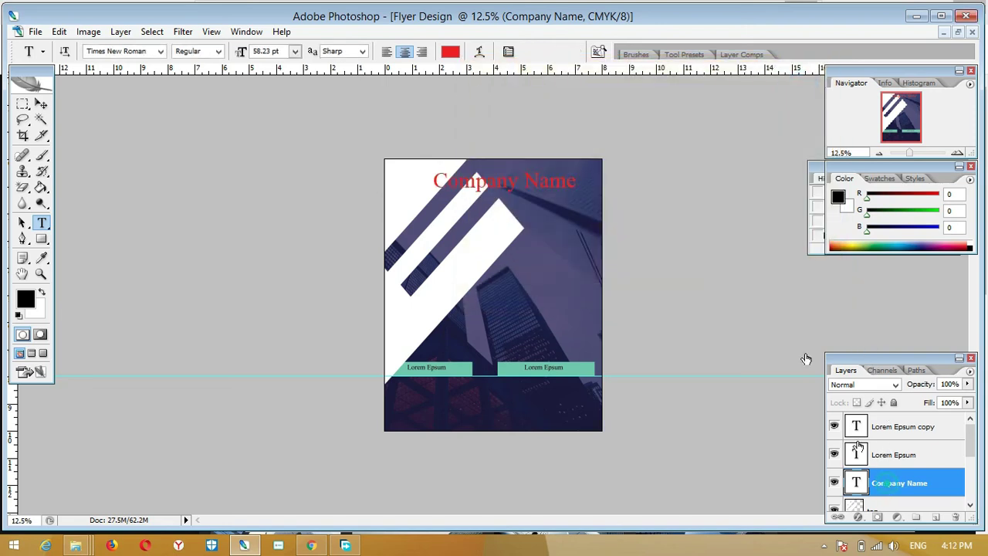
{"action": "right_click", "coordinate": [908, 477]}
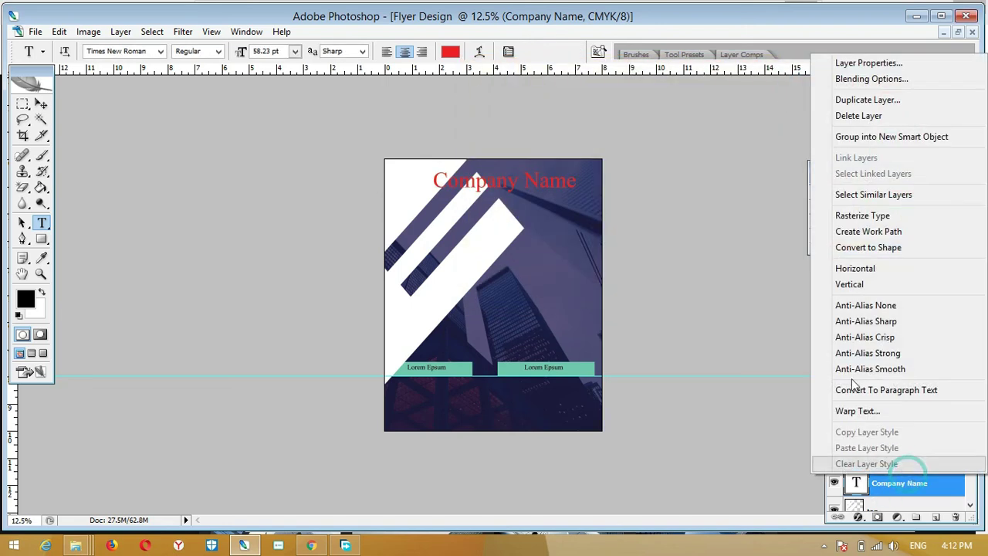
{"action": "left_click", "coordinate": [873, 79]}
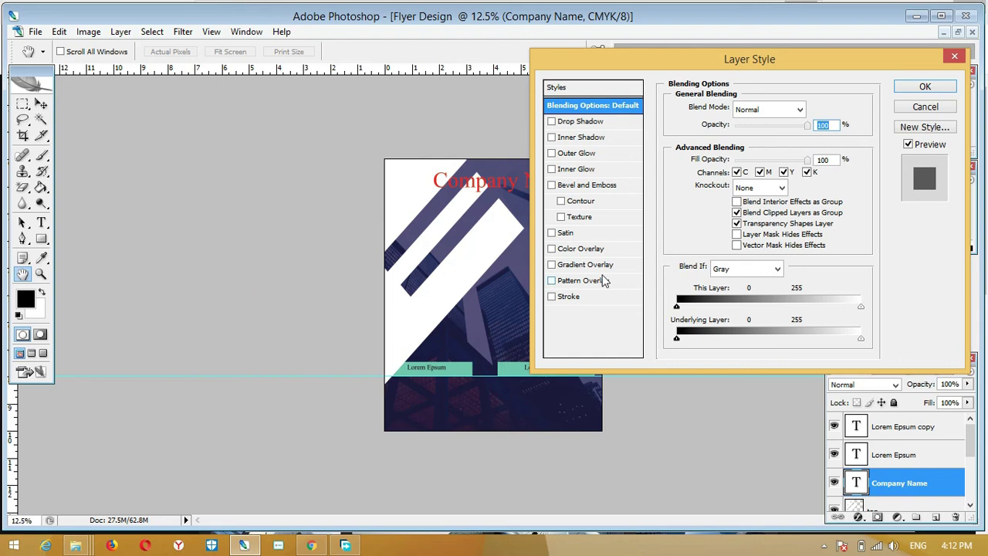
{"action": "left_click", "coordinate": [583, 188]}
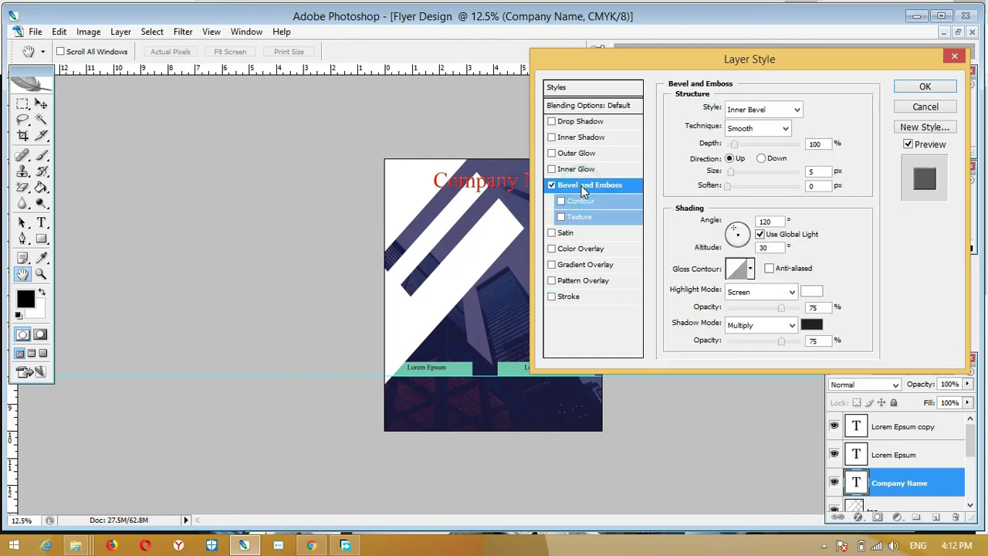
Add a drop shadow to Company Name with Normal blending, 100% opacity, 88° angle, 31 px distance and 27% spread.
{"action": "left_click", "coordinate": [580, 124]}
{"action": "left_click", "coordinate": [726, 142]}
{"action": "left_click", "coordinate": [779, 112]}
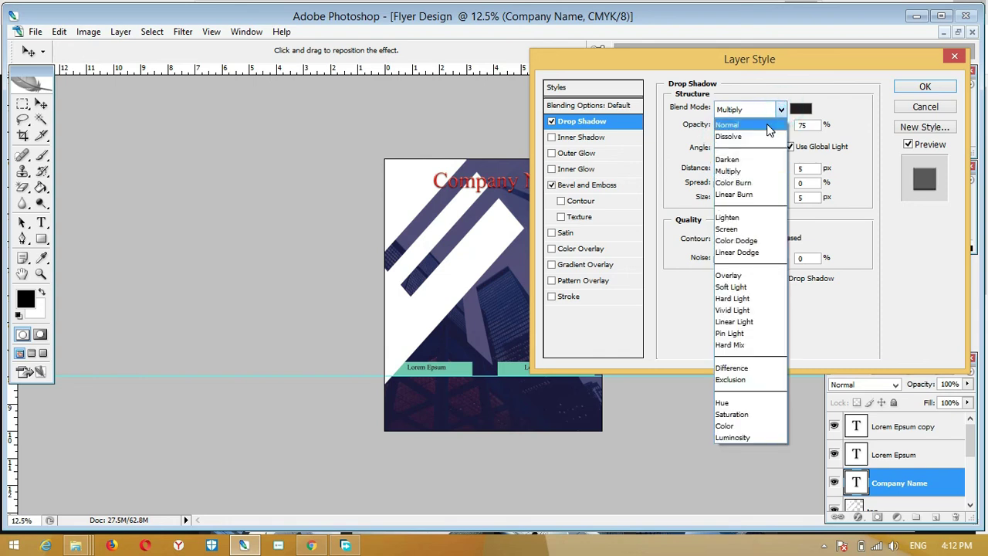
{"action": "left_click", "coordinate": [786, 125]}
{"action": "left_click_drag", "start_coordinate": [769, 127], "coordinate": [789, 125]}
{"action": "left_click_drag", "start_coordinate": [720, 169], "coordinate": [735, 183]}
Set the drop shadow's color to near-white f9f2f4, its distance to 18 px and size to 51 px, and apply the layer style.
{"action": "left_click", "coordinate": [801, 111]}
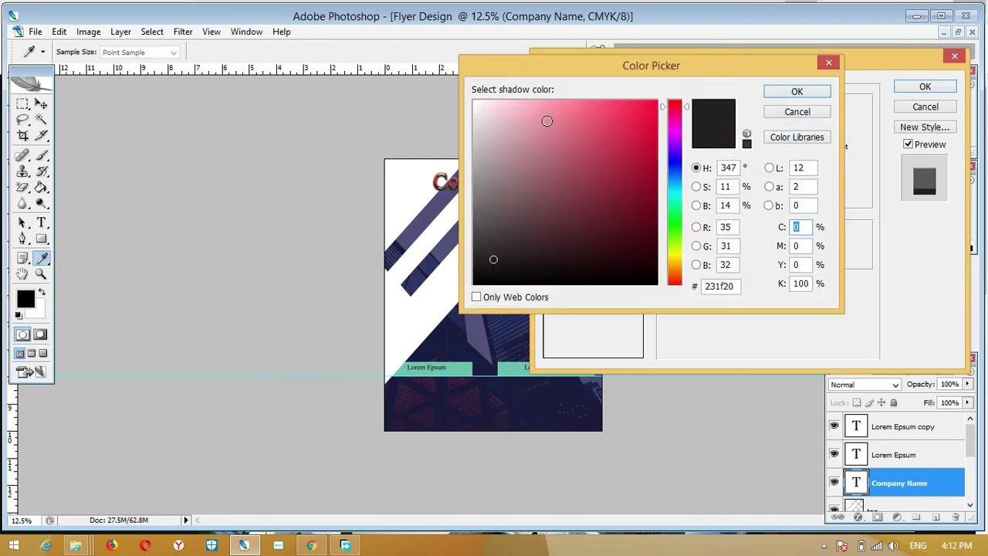
{"action": "left_click", "coordinate": [478, 105]}
{"action": "left_click_drag", "start_coordinate": [533, 60], "coordinate": [650, 230]}
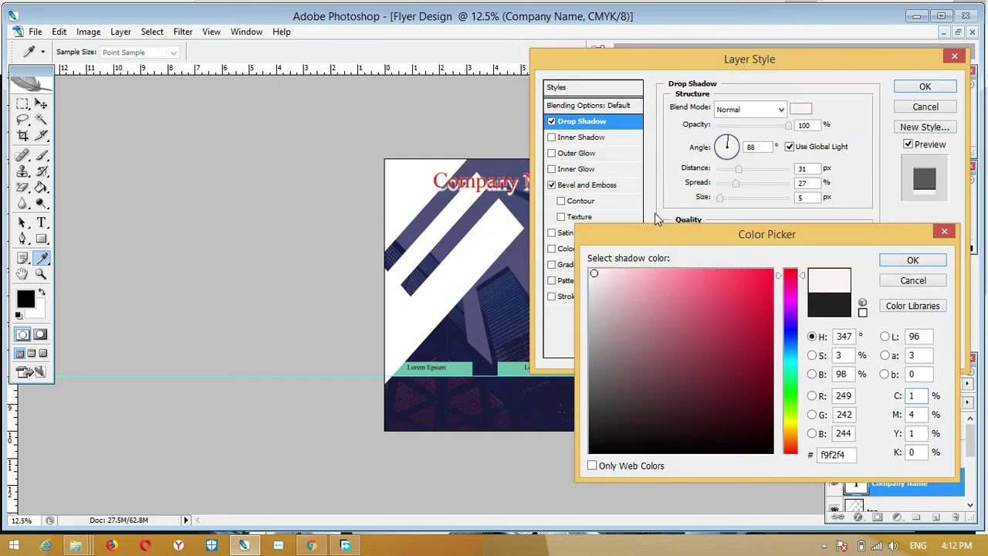
{"action": "left_click", "coordinate": [925, 263]}
{"action": "left_click_drag", "start_coordinate": [739, 170], "coordinate": [735, 202]}
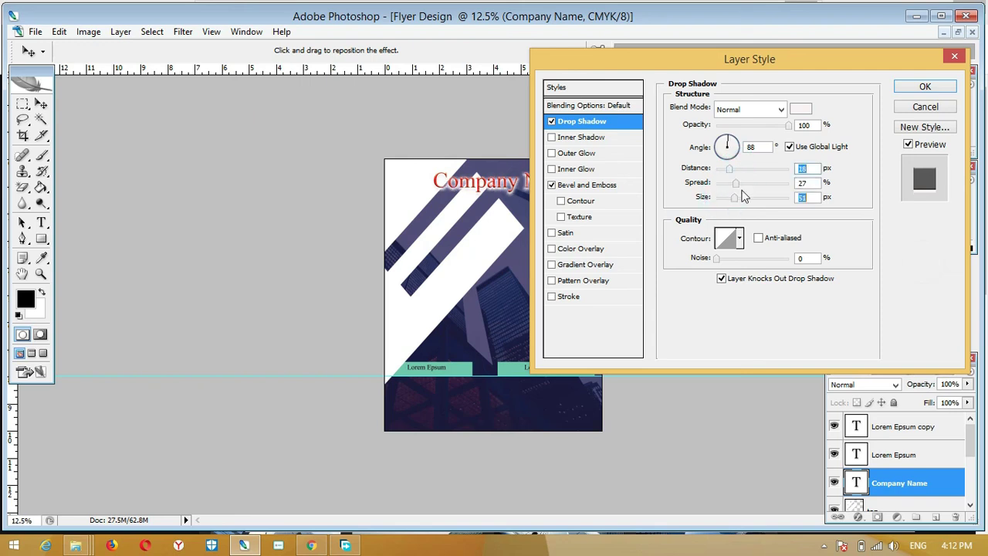
{"action": "left_click", "coordinate": [923, 87]}
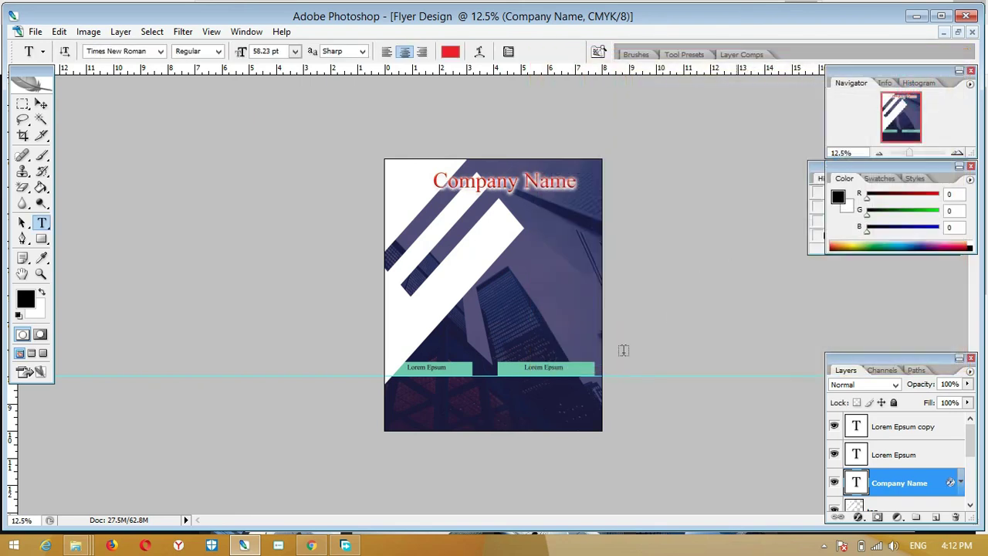
{"action": "left_click", "coordinate": [541, 336], "text": "ctrl"}
{"action": "left_click", "coordinate": [541, 336], "text": "ctrl"}
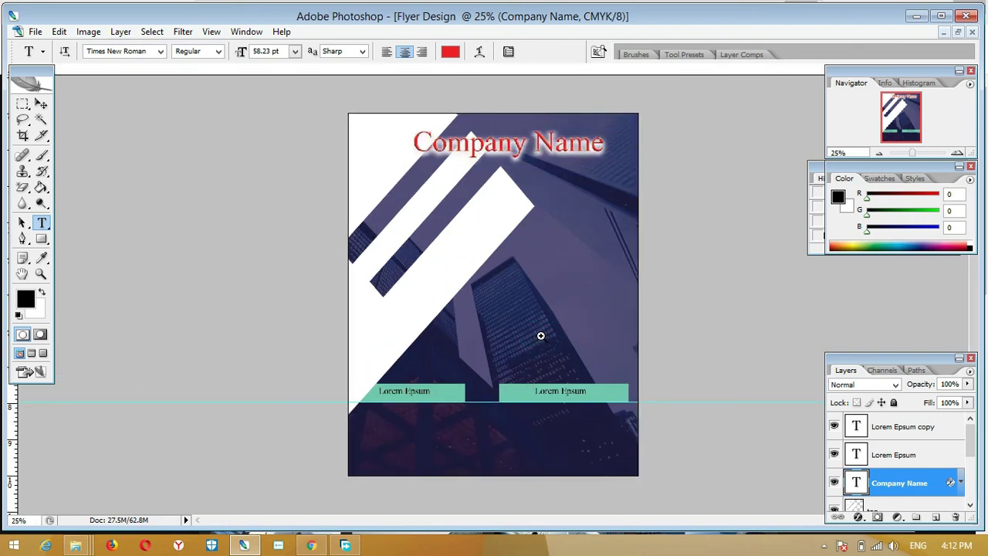
{"action": "left_click", "coordinate": [541, 336], "text": "alt"}
{"action": "left_click", "coordinate": [541, 336], "text": "alt"}
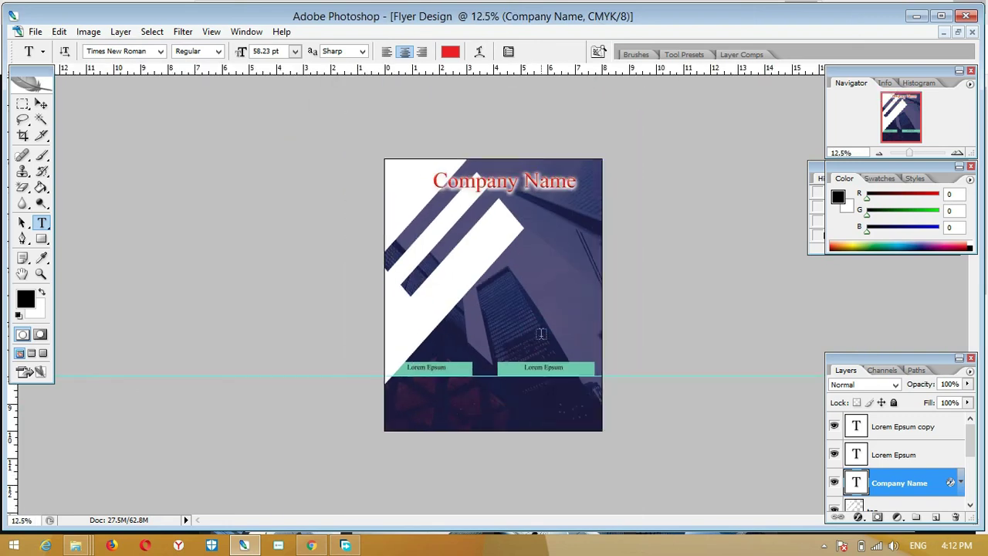
Copy the building photo from its own document into the flyer, directly above the layer named top.
{"action": "key", "text": "v"}
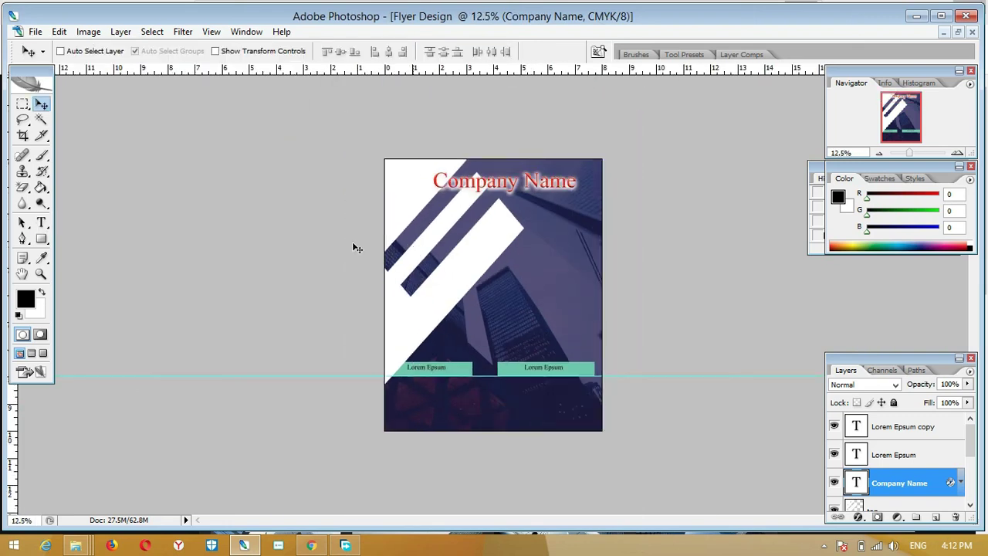
{"action": "right_click", "coordinate": [403, 197]}
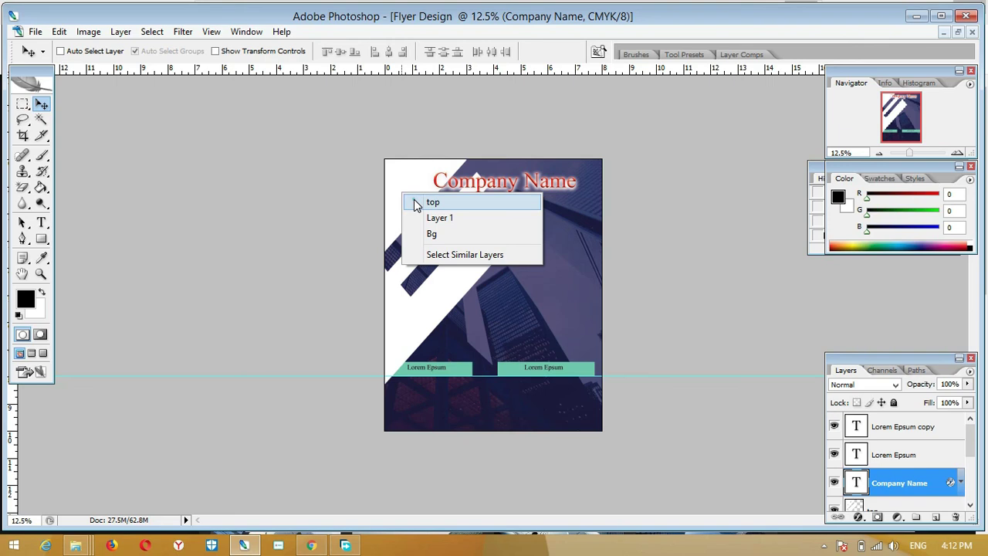
{"action": "left_click", "coordinate": [409, 201]}
{"action": "right_click", "coordinate": [871, 500]}
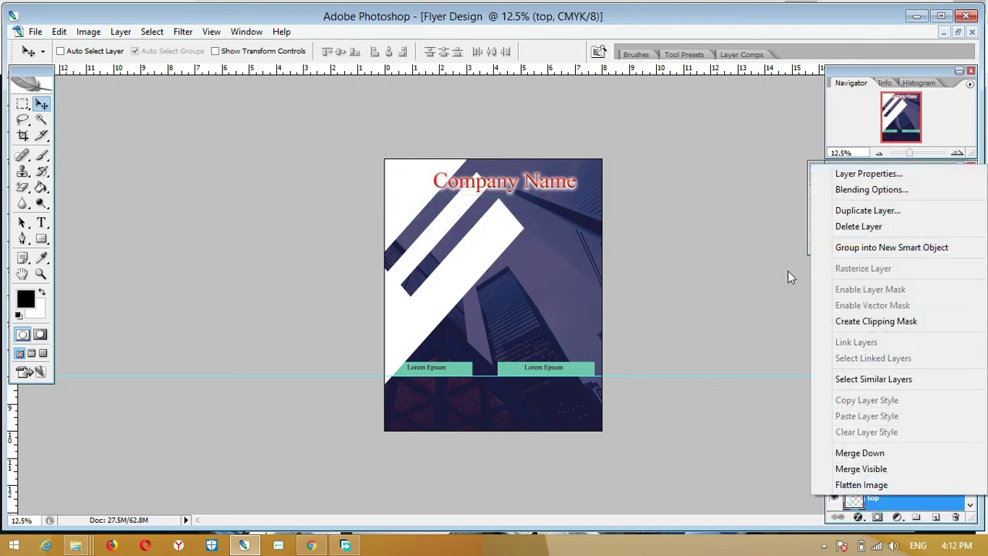
{"action": "left_click", "coordinate": [749, 273]}
{"action": "left_click", "coordinate": [958, 32]}
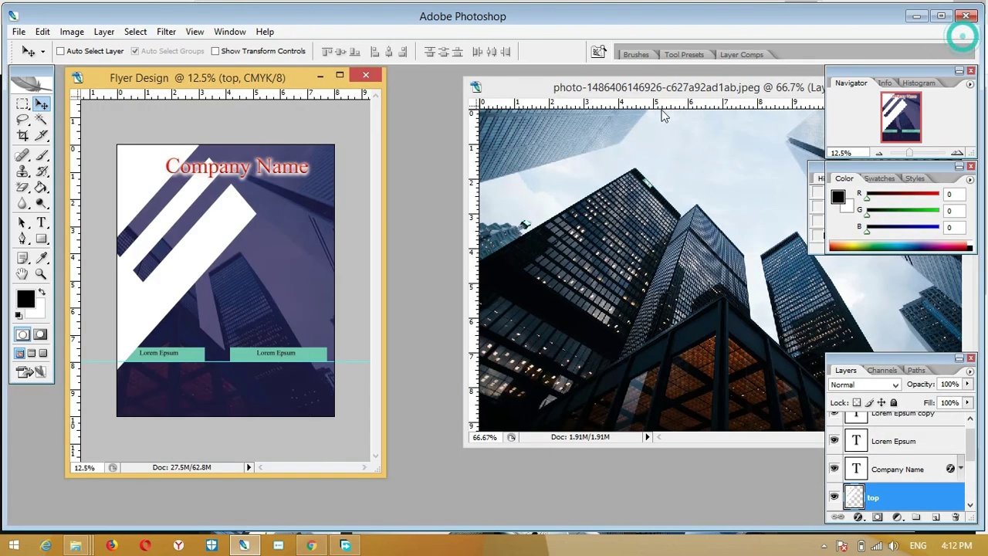
{"action": "left_click", "coordinate": [643, 272]}
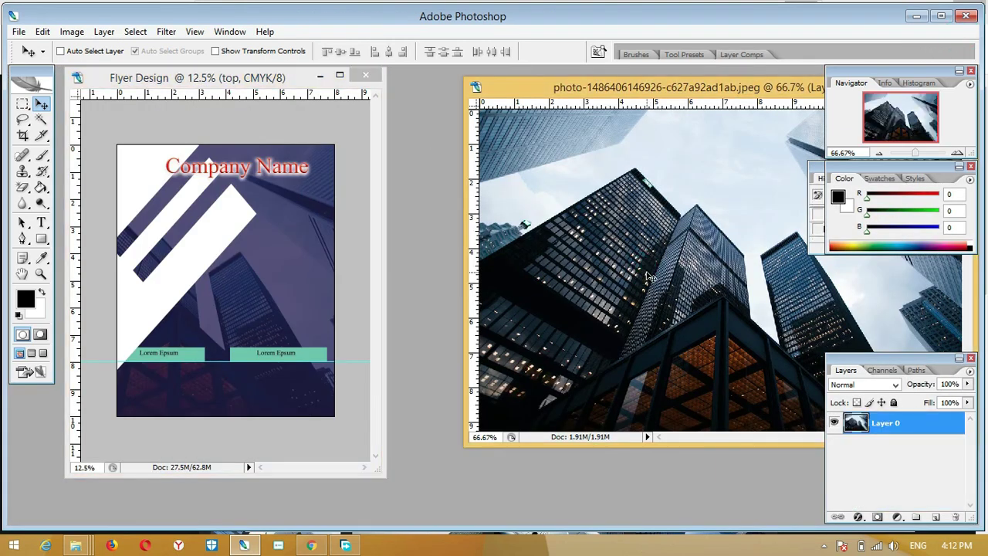
{"action": "left_click_drag", "start_coordinate": [580, 91], "coordinate": [581, 82]}
{"action": "left_click_drag", "start_coordinate": [618, 242], "coordinate": [215, 249]}
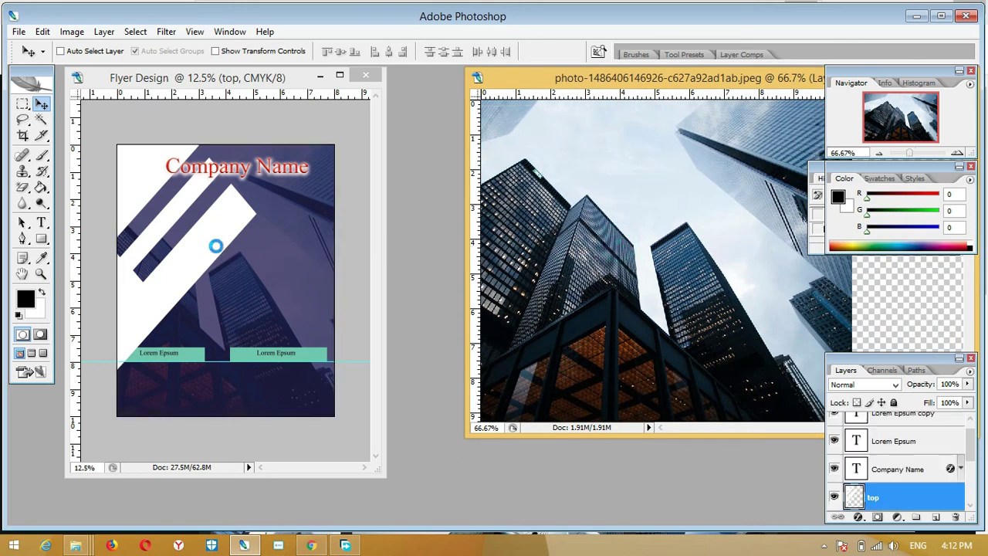
Scale the placed building photo to about 444% and position it to cover the white slanted shapes.
{"action": "key", "text": "ctrl+t"}
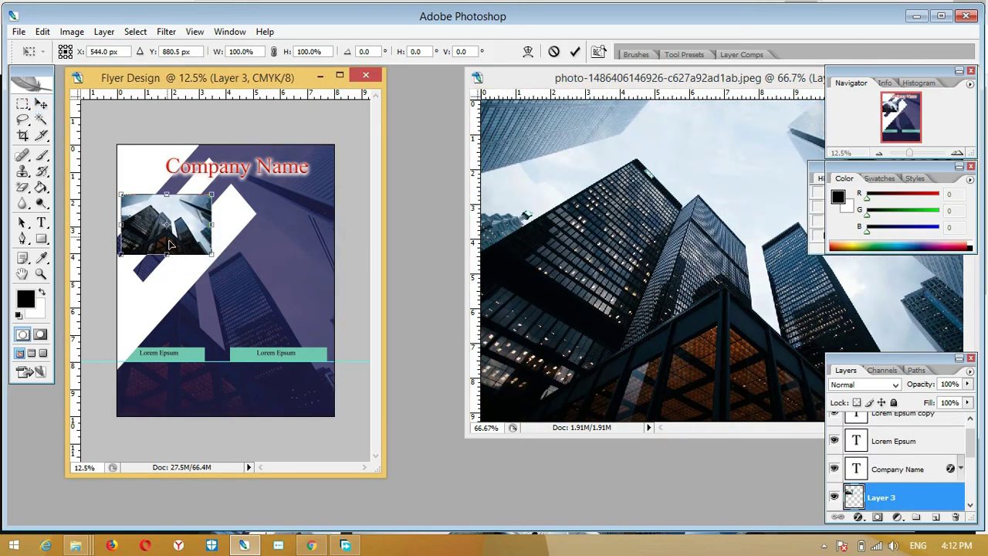
{"action": "left_click_drag", "start_coordinate": [211, 252], "coordinate": [293, 309]}
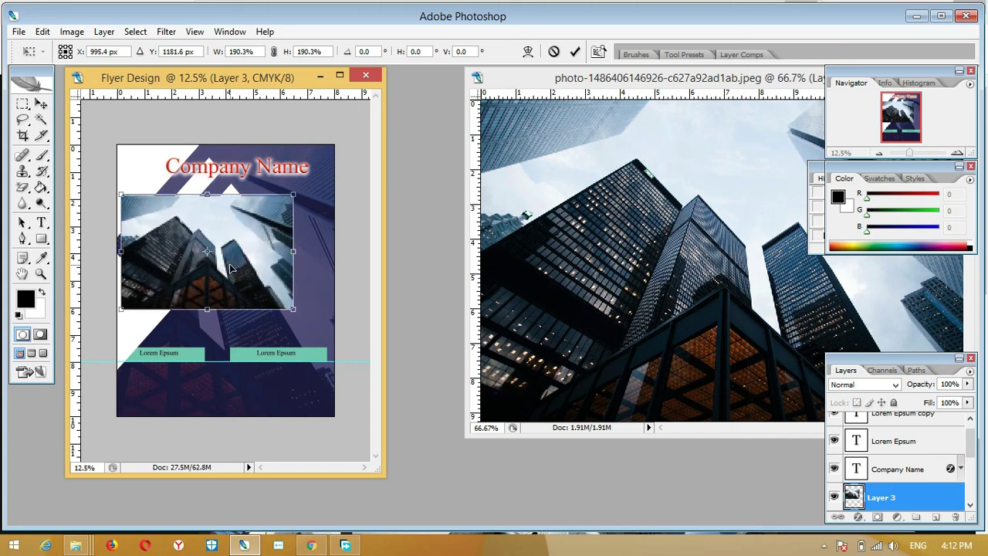
{"action": "left_click_drag", "start_coordinate": [235, 267], "coordinate": [177, 234]}
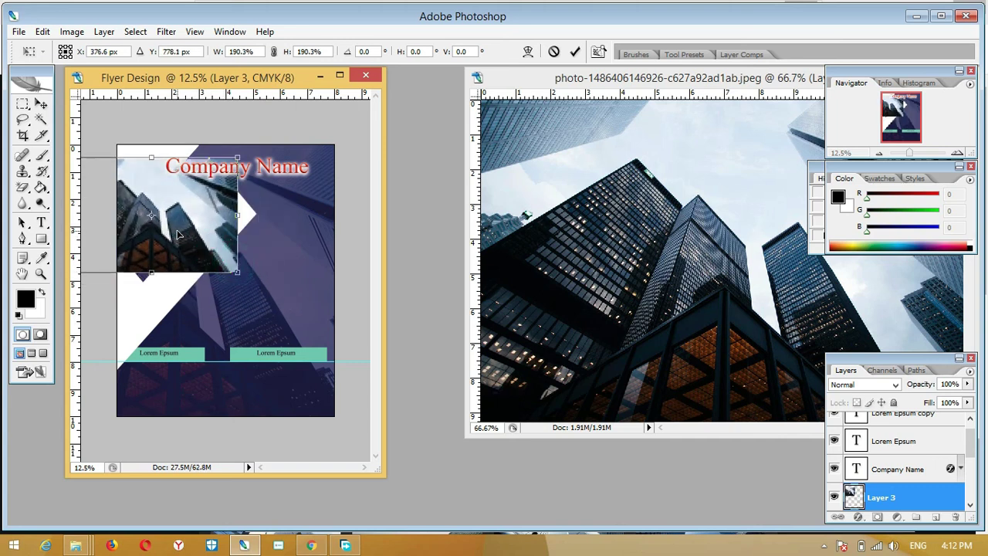
{"action": "left_click_drag", "start_coordinate": [239, 157], "coordinate": [263, 139]}
{"action": "left_click_drag", "start_coordinate": [212, 198], "coordinate": [167, 235]}
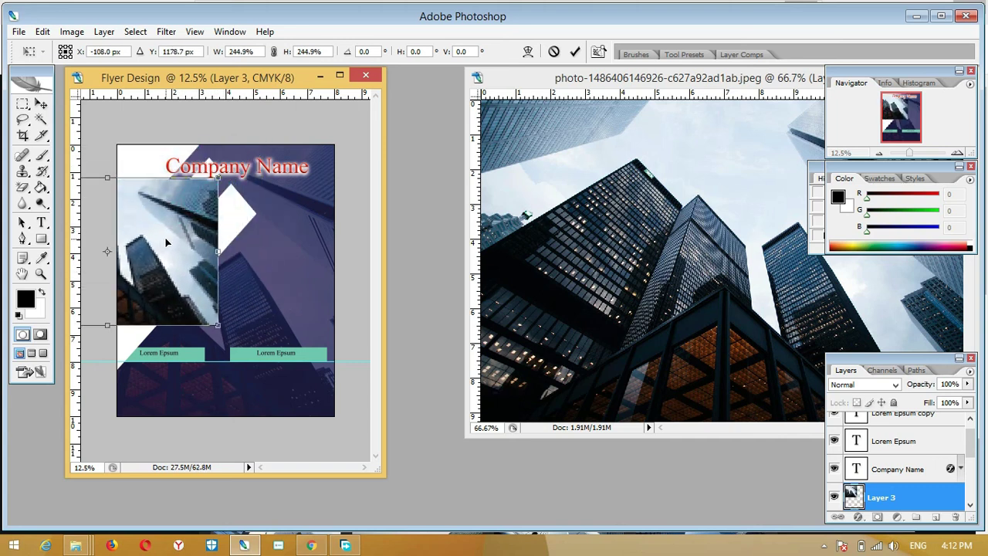
{"action": "left_click_drag", "start_coordinate": [220, 178], "coordinate": [255, 141]}
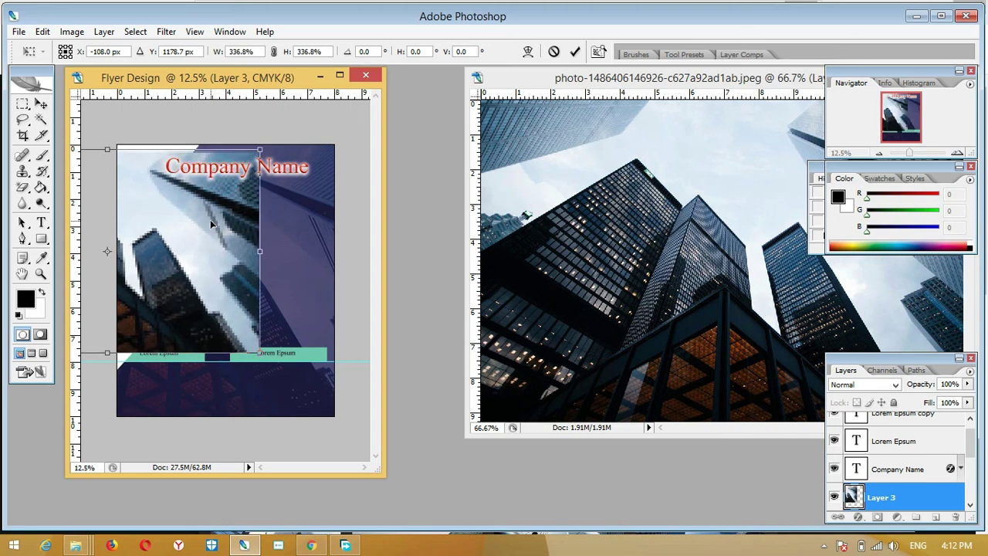
{"action": "left_click_drag", "start_coordinate": [211, 220], "coordinate": [190, 194]}
{"action": "left_click_drag", "start_coordinate": [233, 326], "coordinate": [284, 359]}
{"action": "left_click_drag", "start_coordinate": [219, 308], "coordinate": [222, 338]}
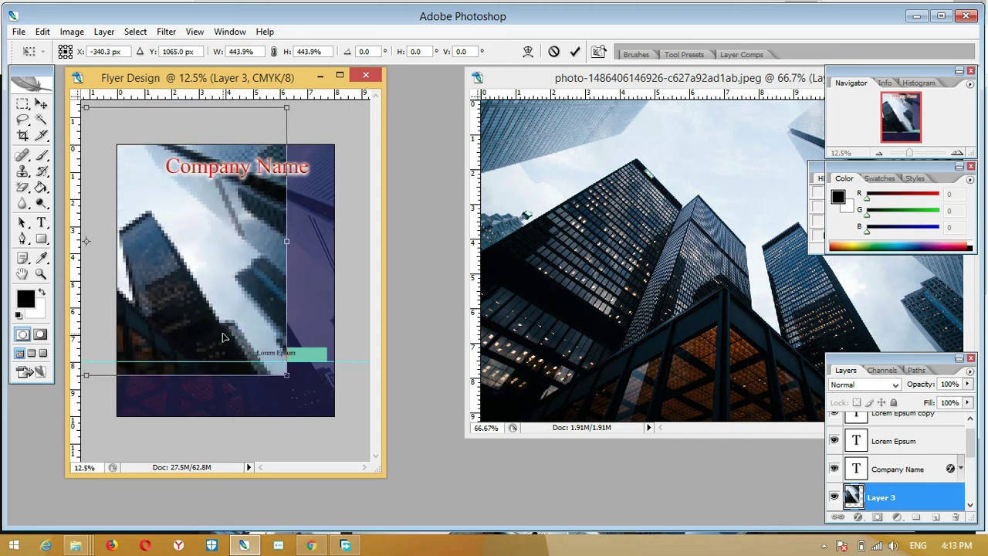
{"action": "key", "text": "Return"}
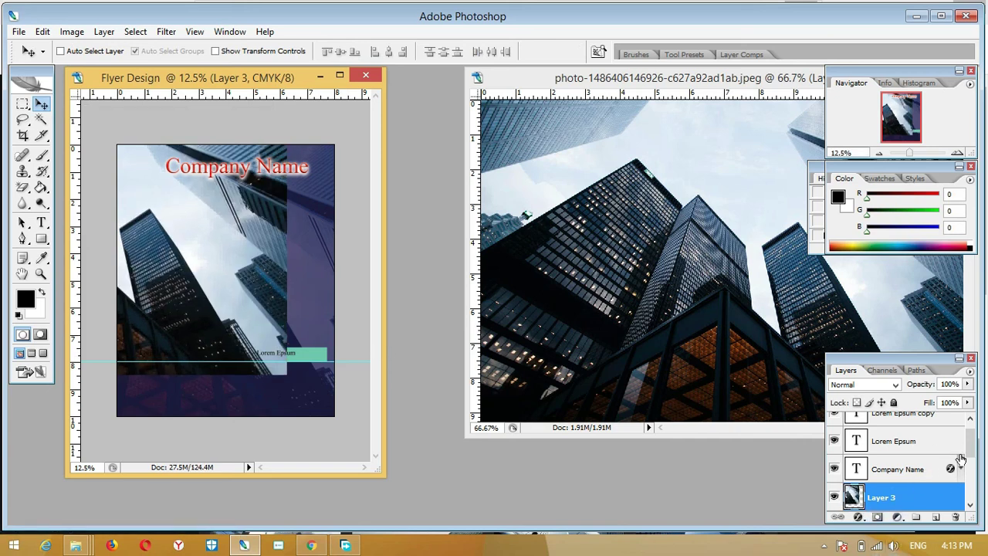
Clip the enlarged building photo to the slanted shapes of the top layer with a clipping mask.
{"action": "left_click_drag", "start_coordinate": [971, 444], "coordinate": [973, 471]}
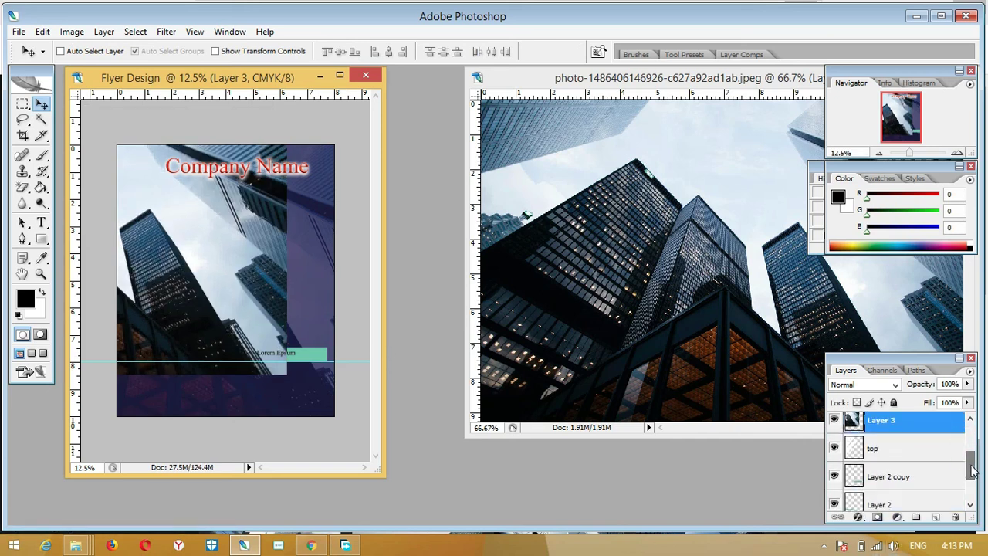
{"action": "right_click", "coordinate": [919, 427]}
{"action": "left_click", "coordinate": [890, 253]}
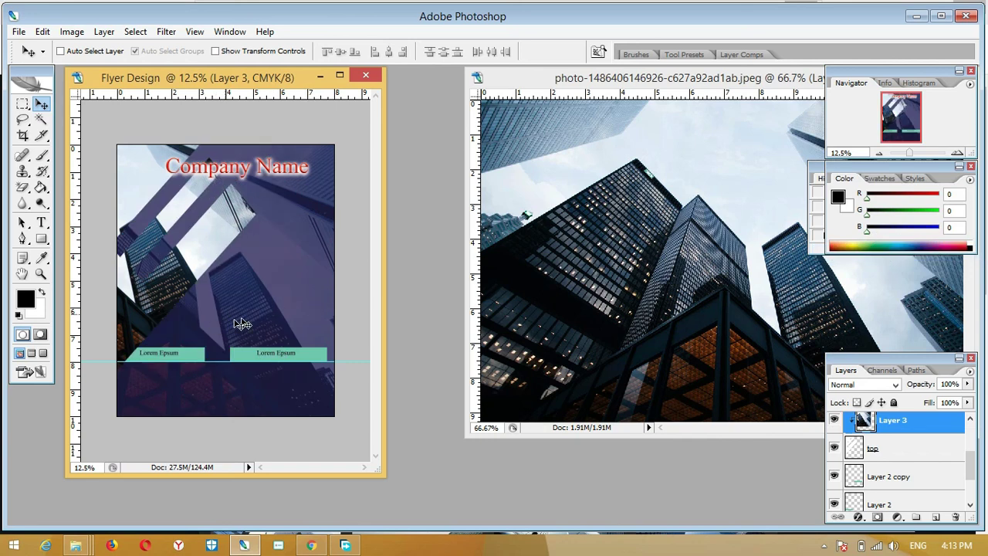
Close the source building photo document and maximize the flyer document.
{"action": "left_click_drag", "start_coordinate": [770, 82], "coordinate": [533, 122]}
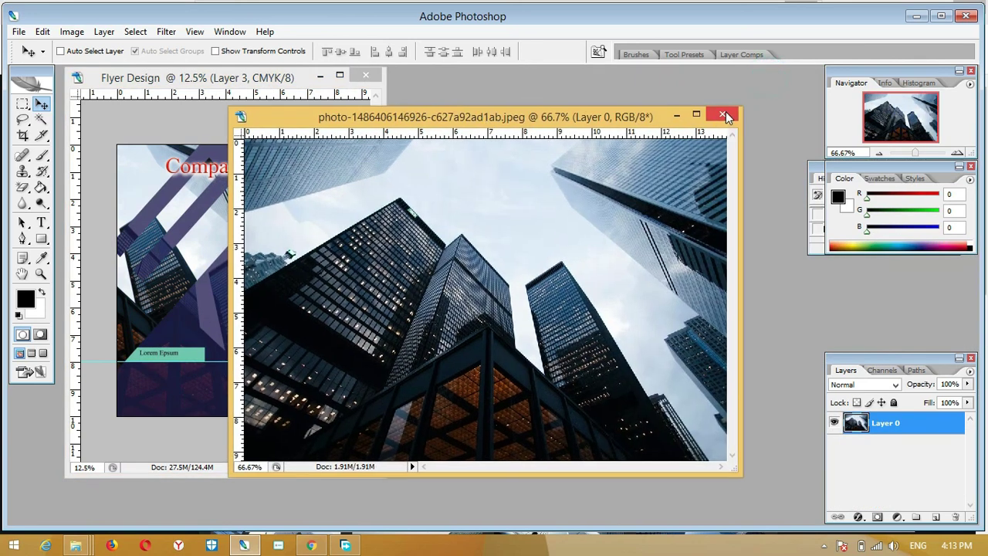
{"action": "left_click", "coordinate": [724, 112]}
{"action": "left_click", "coordinate": [509, 226]}
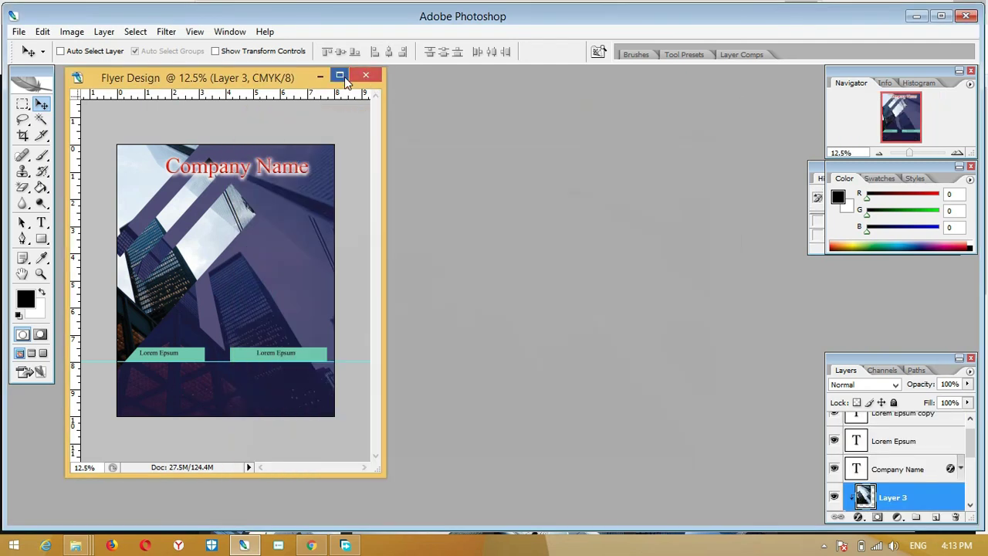
{"action": "left_click", "coordinate": [340, 74]}
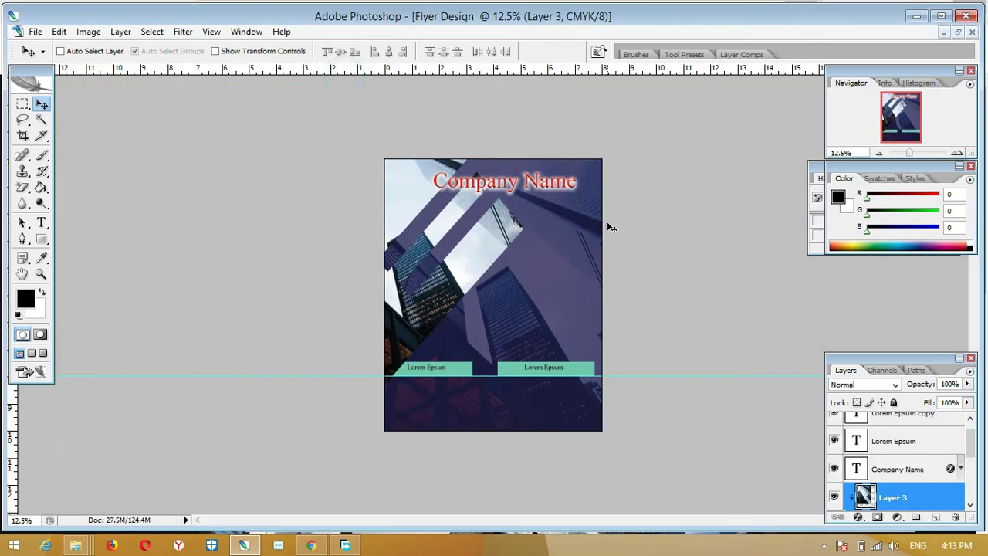